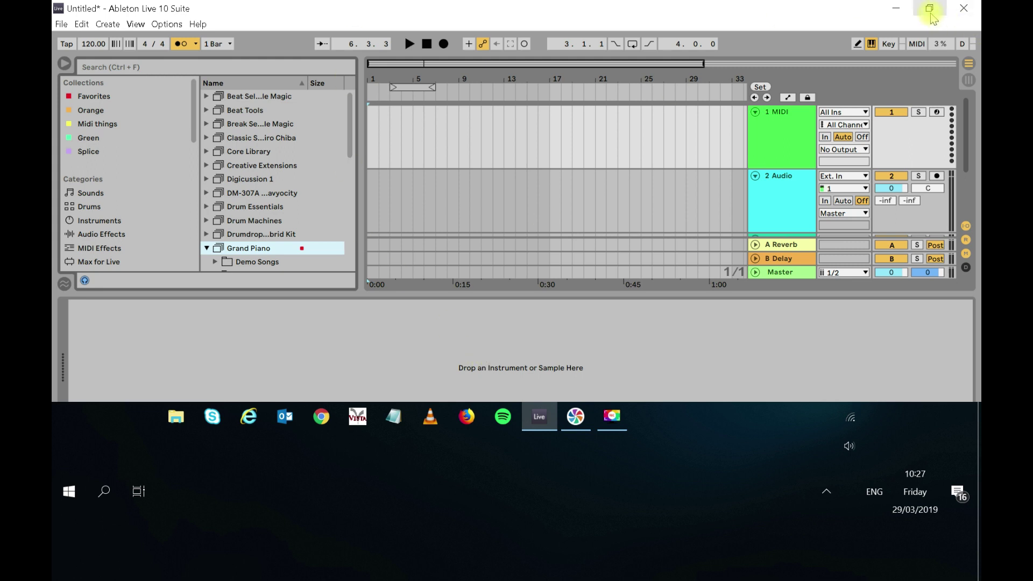
- Shrink the Windows taskbar to a single row and select the arrangement's loop range from bar 3 to bar 7
{"action": "left_click_drag", "start_coordinate": [757, 404], "coordinate": [745, 569]}
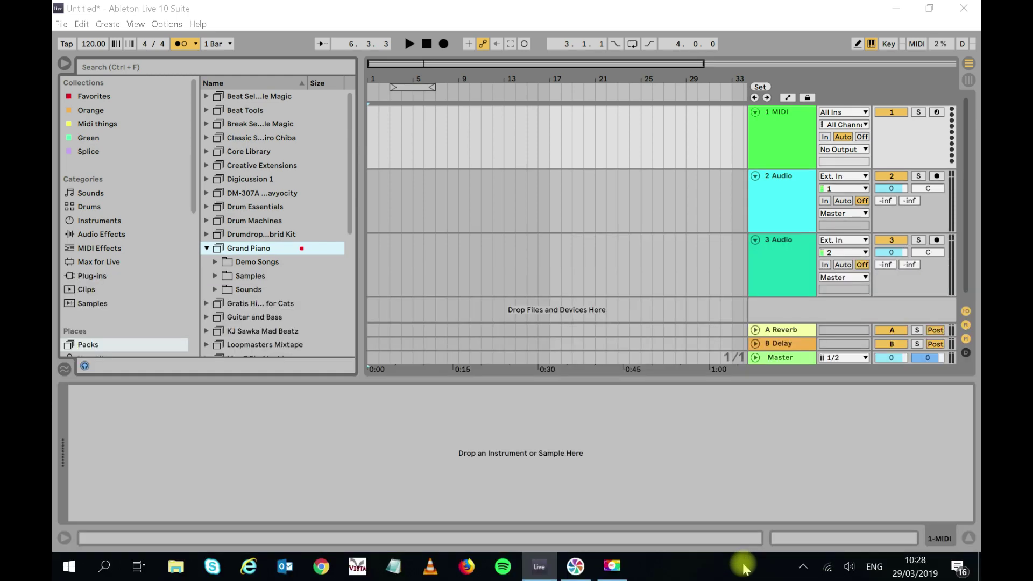
{"action": "left_click", "coordinate": [409, 87]}
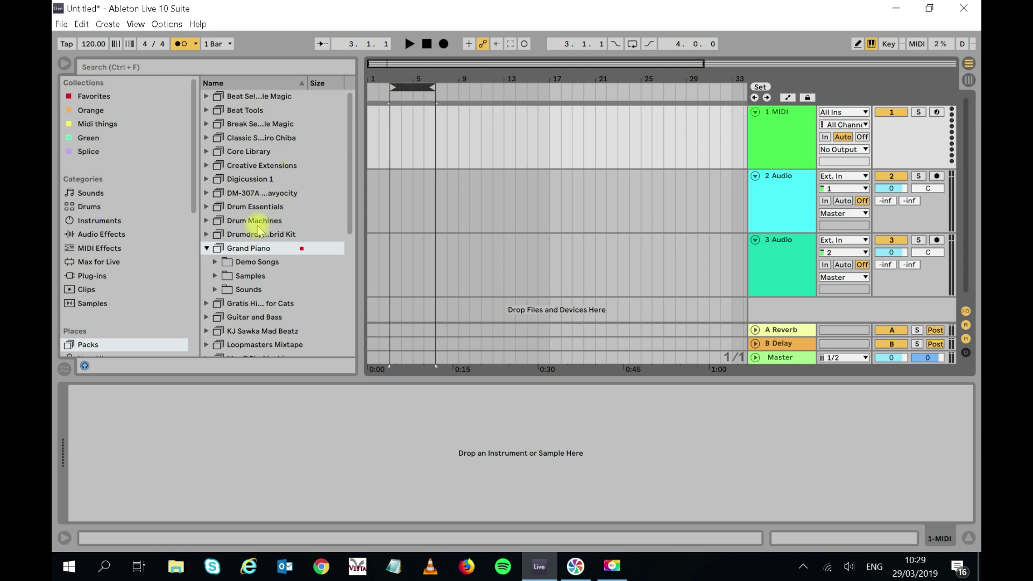
- Load the Grand Piano Equal Bright Solo preset from the Grand Piano pack's Grand Piano Solo sounds onto the MIDI track
{"action": "left_click", "coordinate": [215, 290]}
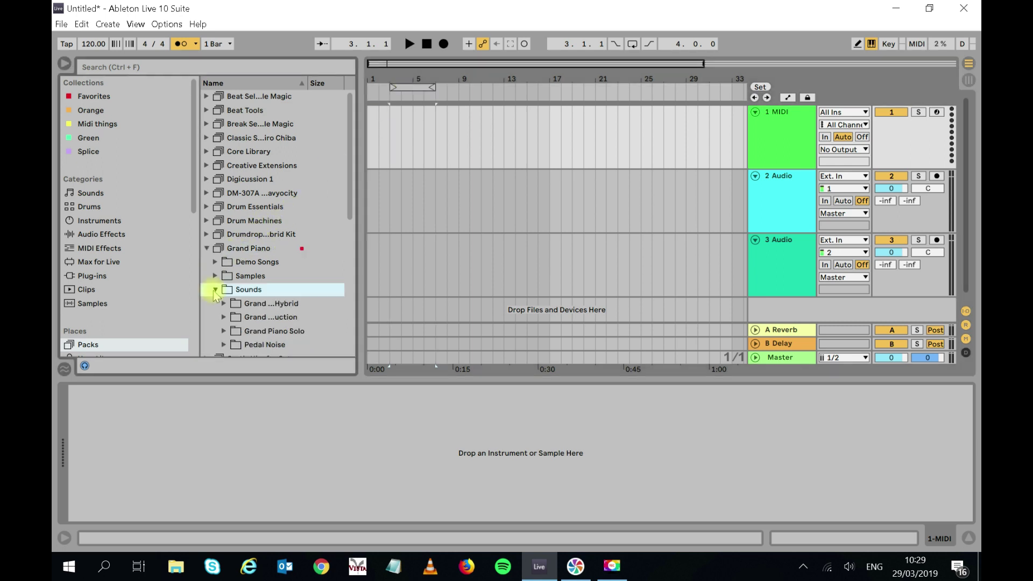
{"action": "left_click_drag", "start_coordinate": [353, 201], "coordinate": [355, 234]}
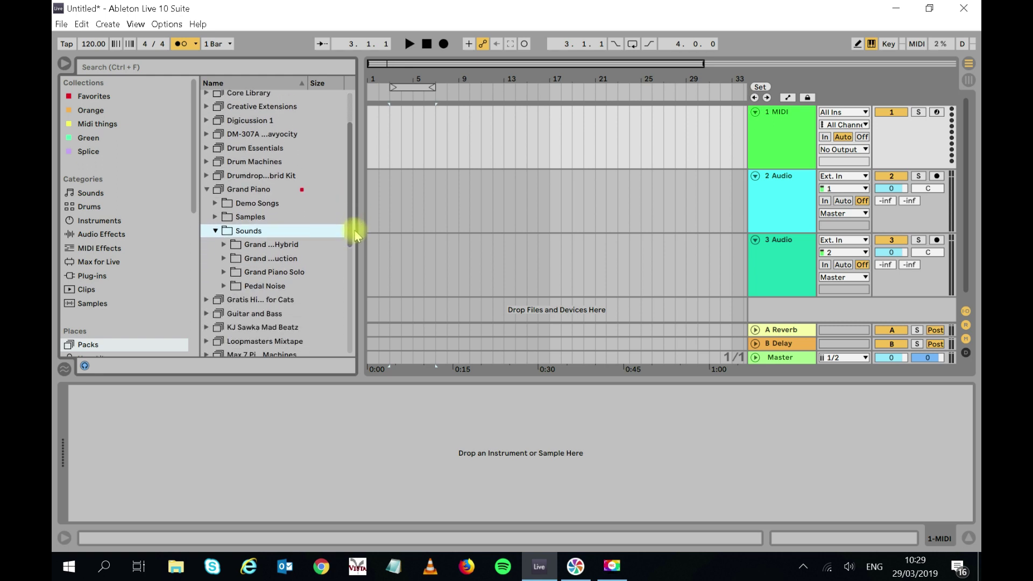
{"action": "left_click_drag", "start_coordinate": [273, 287], "coordinate": [447, 117]}
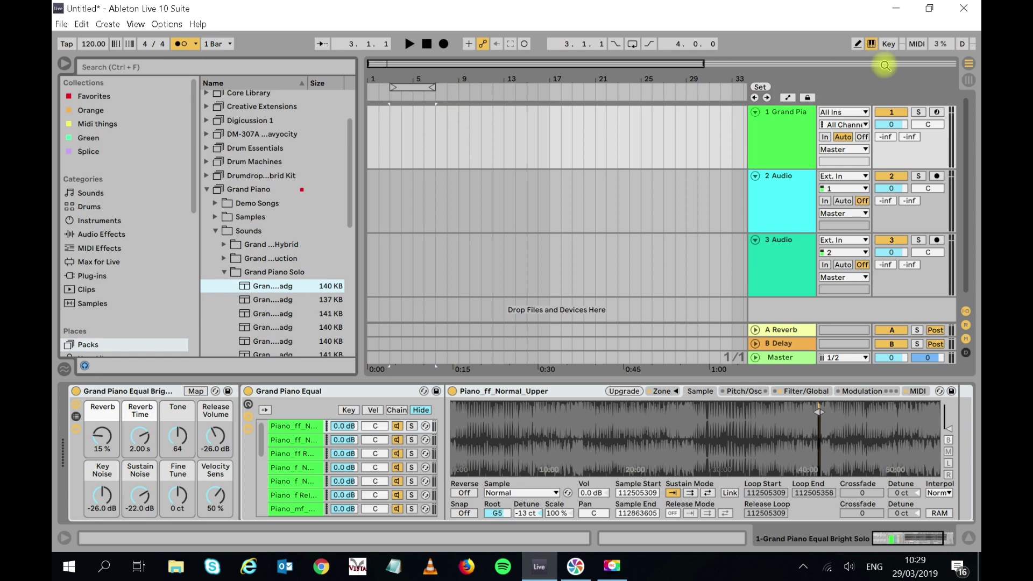
- Arm the piano track and record an empty MIDI clip starting at bar 3, extending it to bar 7
{"action": "left_click", "coordinate": [936, 113]}
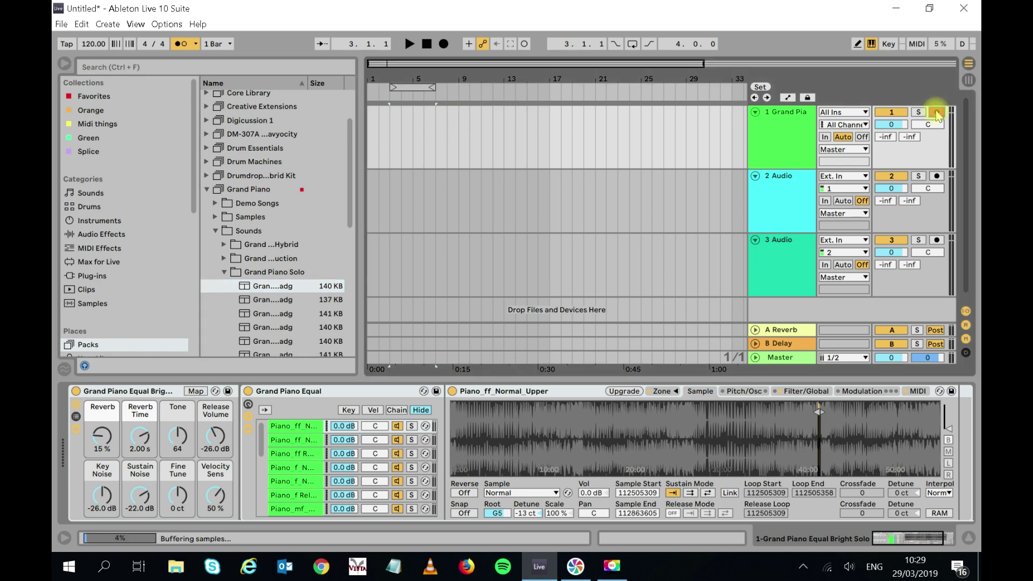
{"action": "left_click", "coordinate": [444, 44]}
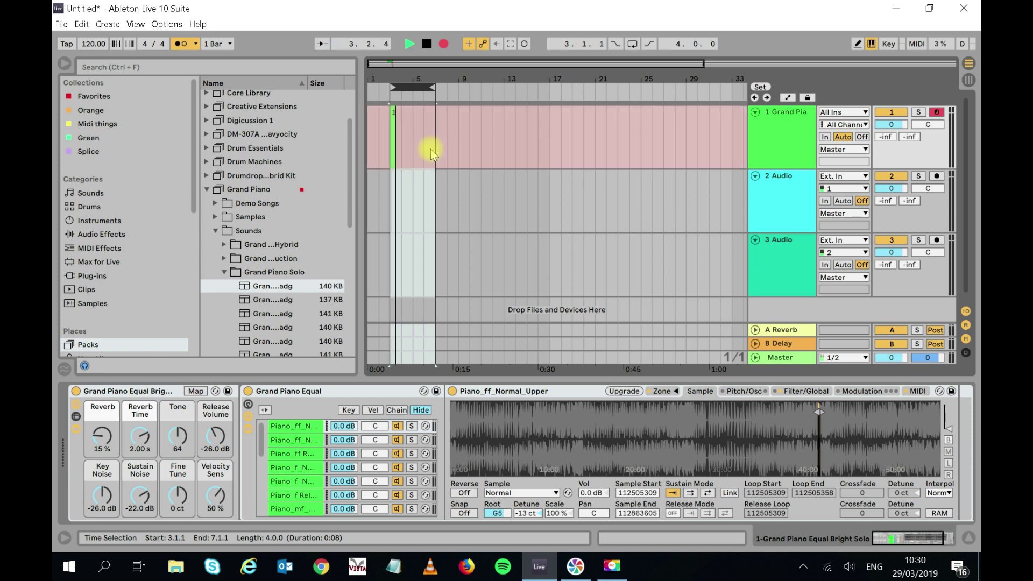
{"action": "key", "text": "space"}
{"action": "left_click_drag", "start_coordinate": [396, 114], "coordinate": [433, 115]}
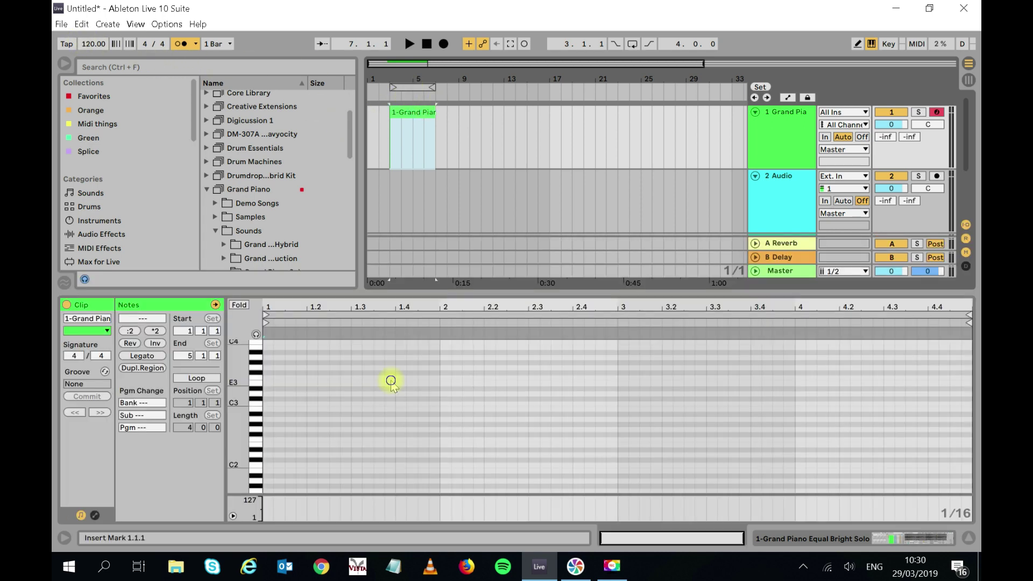
- Set the clip's adaptive grid to Wide and turn on Draw Mode
{"action": "right_click", "coordinate": [391, 380]}
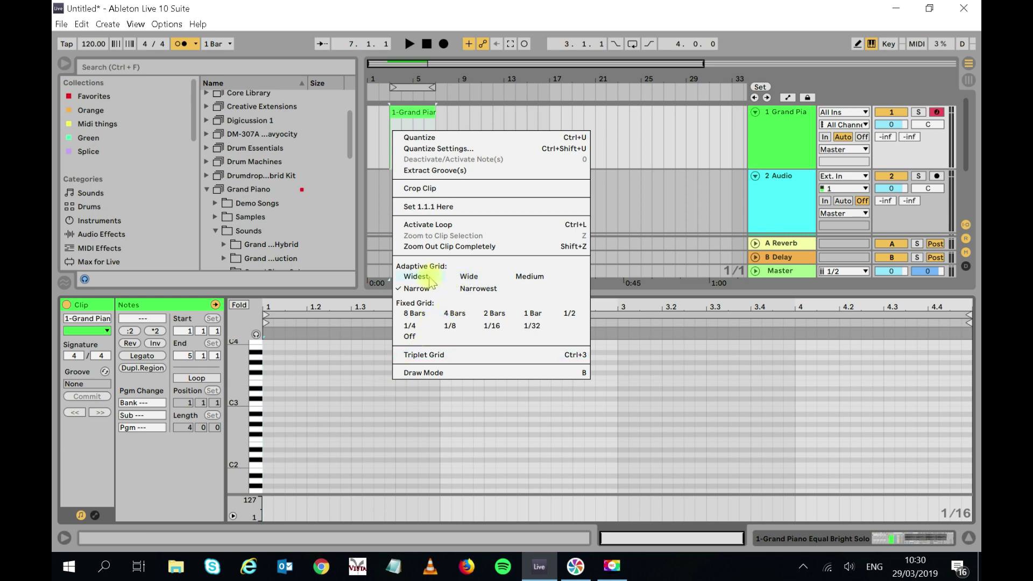
{"action": "left_click", "coordinate": [469, 276]}
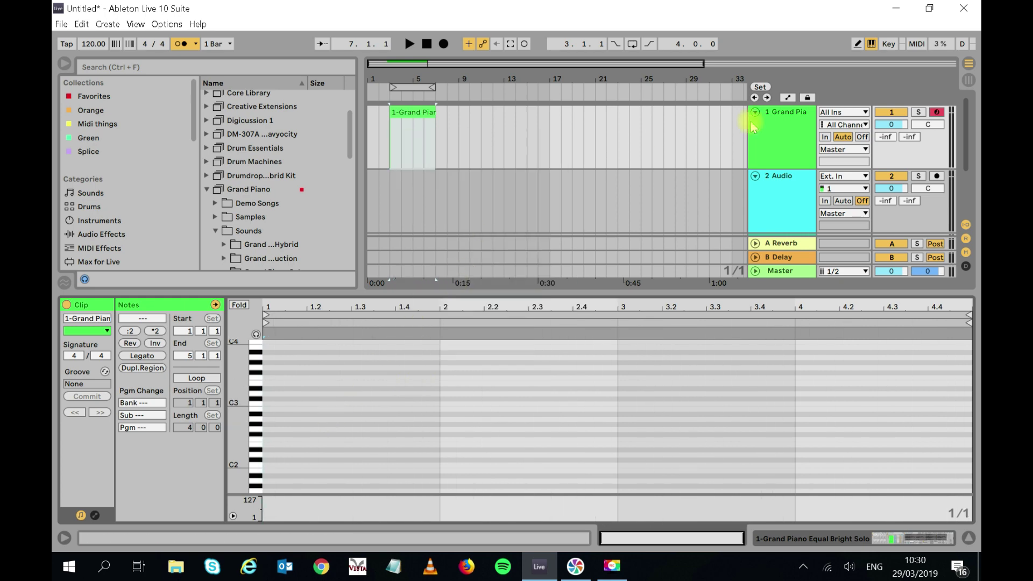
{"action": "left_click", "coordinate": [857, 44]}
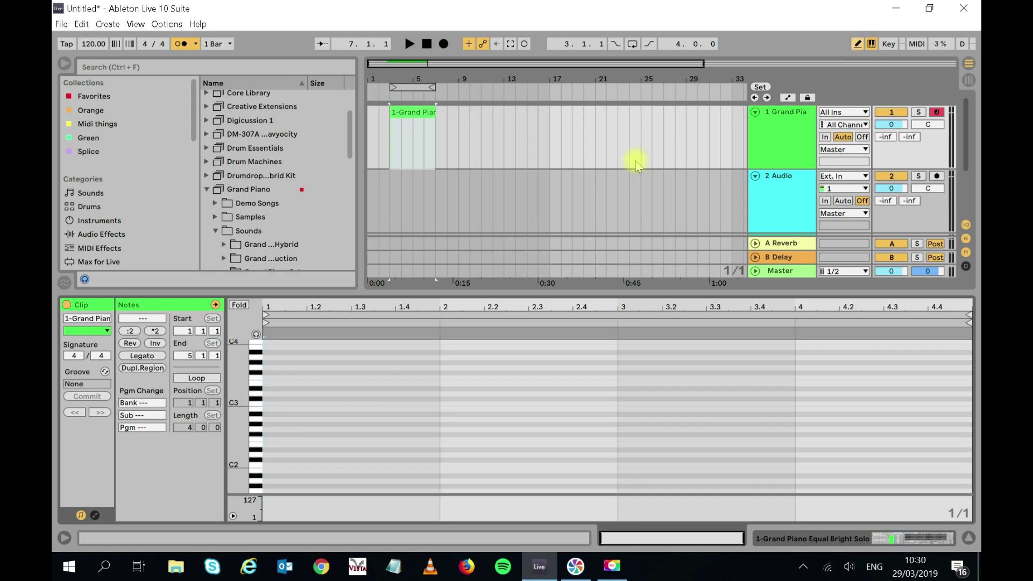
- Draw one-bar notes at F#3, B2 and D2 in the clip's first bar, remove the stray C3, and turn off Draw Mode
{"action": "left_click", "coordinate": [321, 372]}
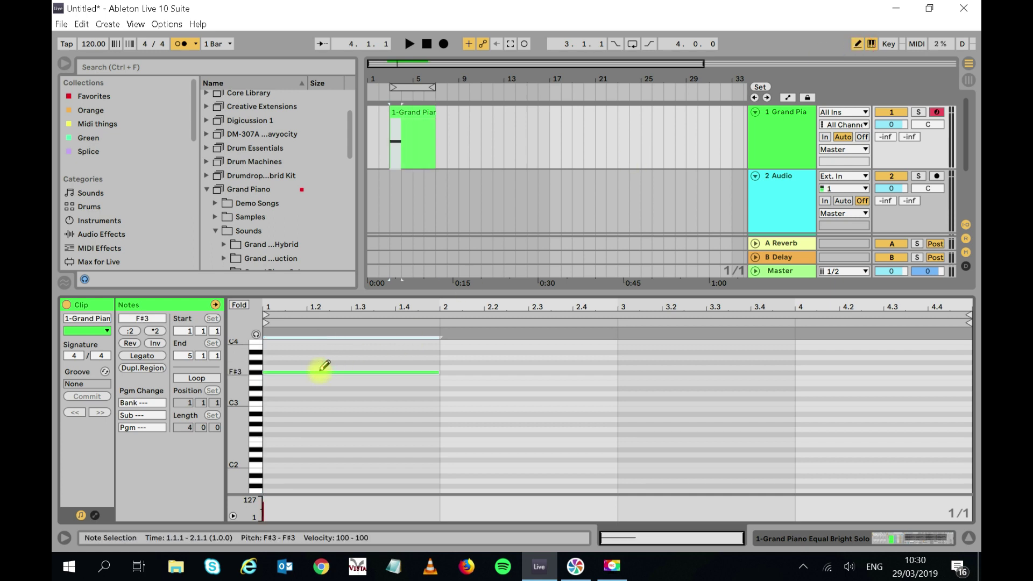
{"action": "left_click", "coordinate": [354, 409]}
{"action": "left_click", "coordinate": [340, 454]}
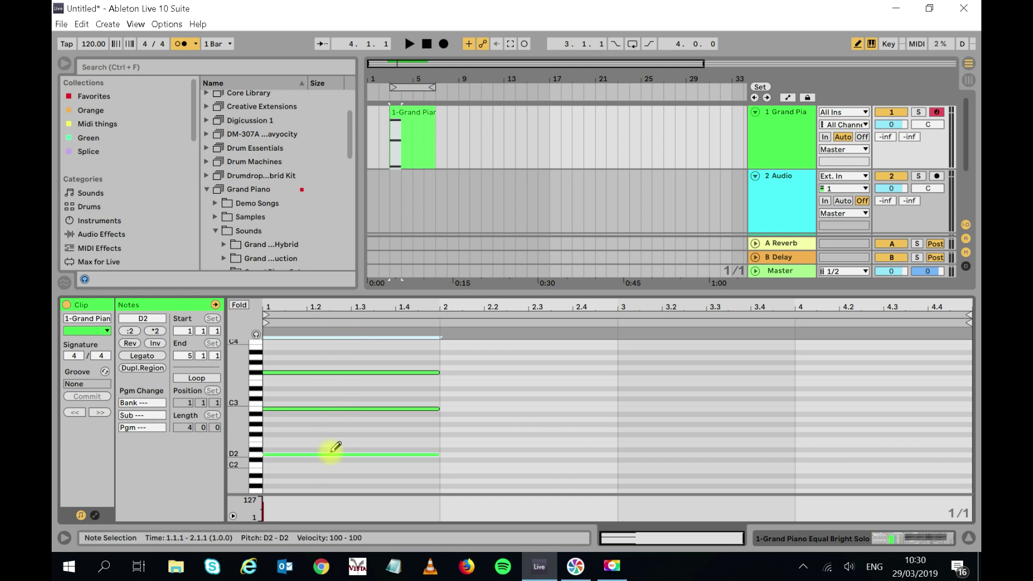
{"action": "left_click", "coordinate": [357, 404]}
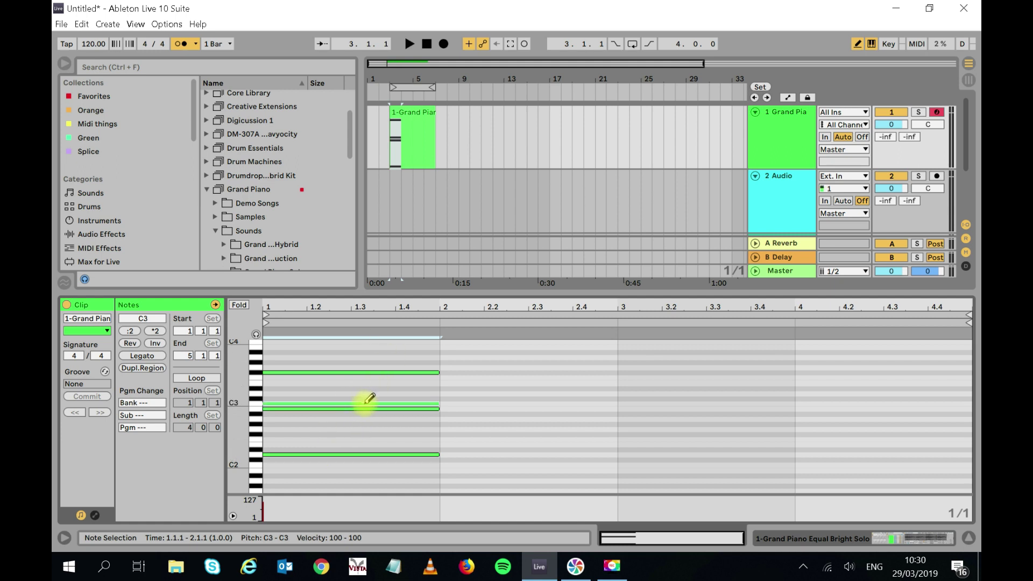
{"action": "left_click", "coordinate": [366, 403]}
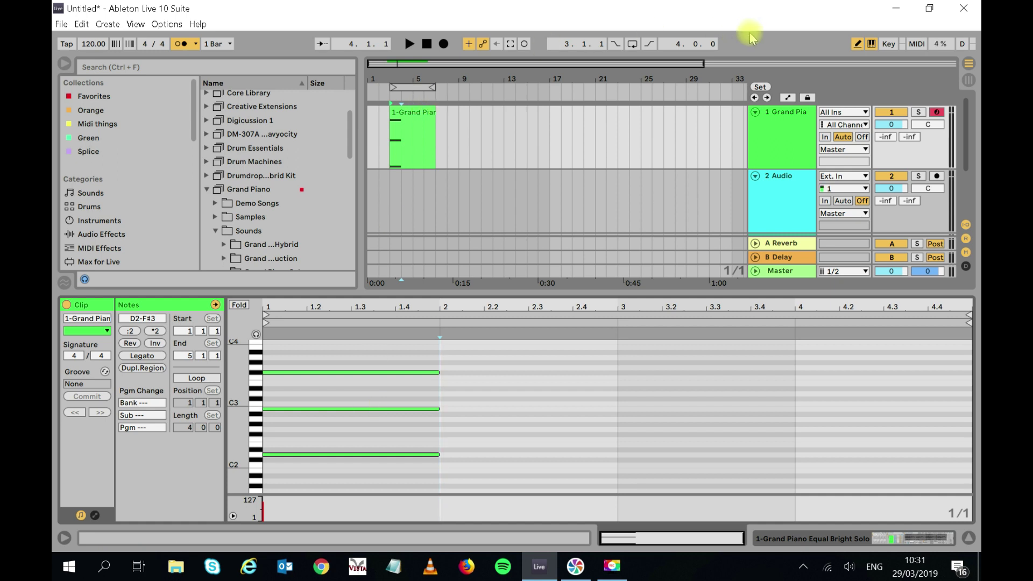
{"action": "left_click", "coordinate": [858, 44]}
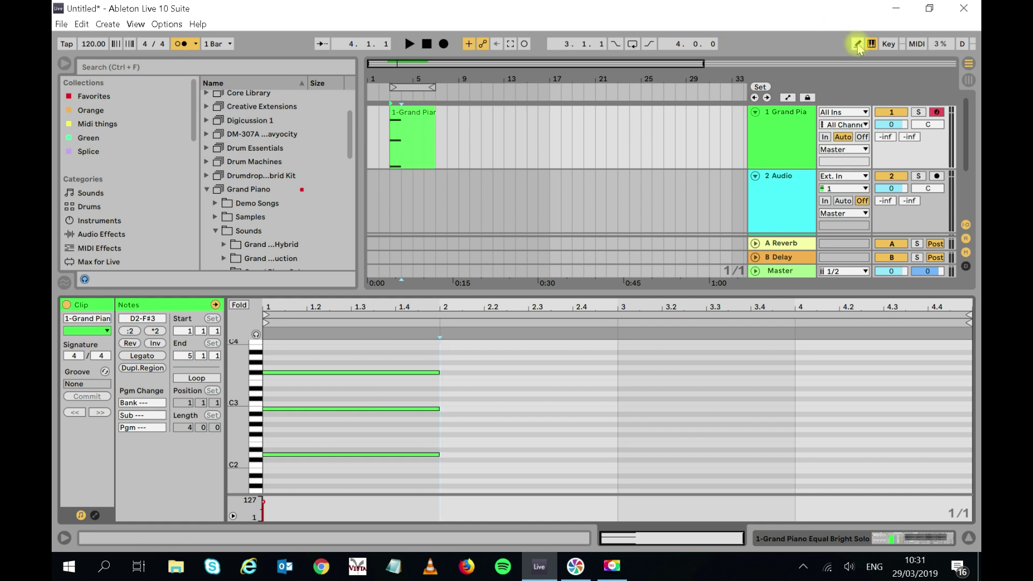
- Play back the chord and try its middle note at A#2 and C3, returning it to B2
{"action": "left_click", "coordinate": [408, 45]}
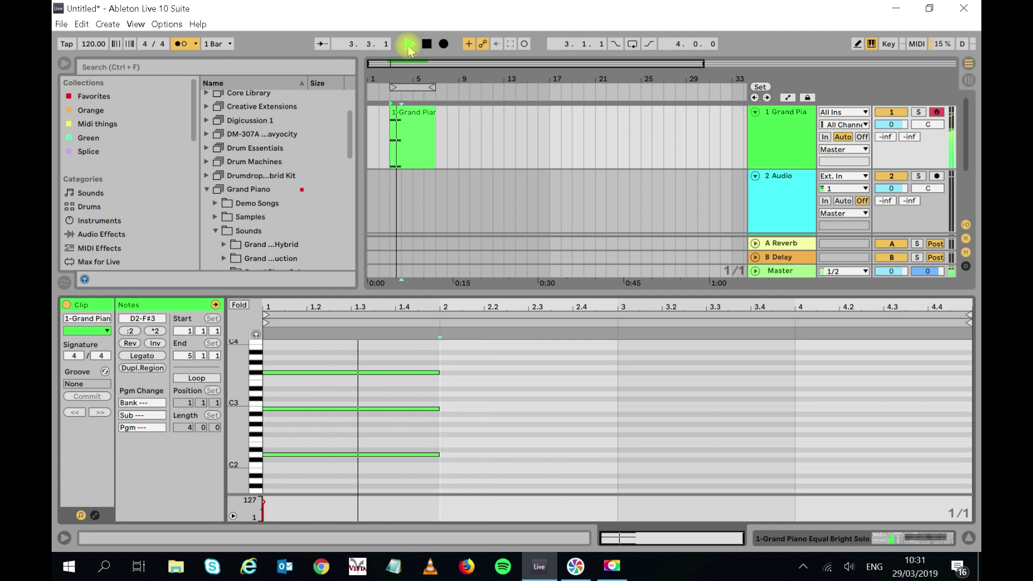
{"action": "key", "text": "space"}
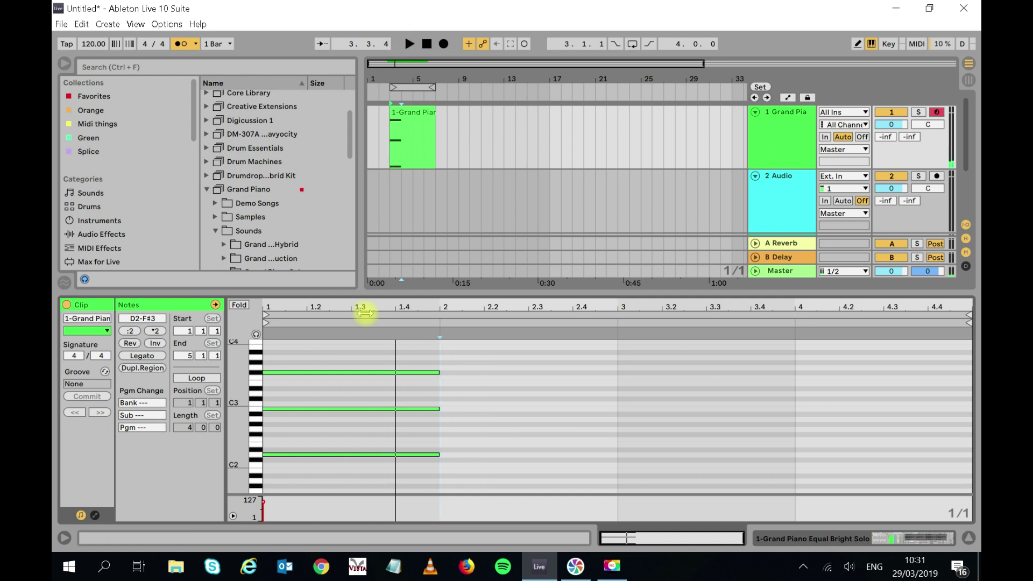
{"action": "left_click", "coordinate": [331, 409]}
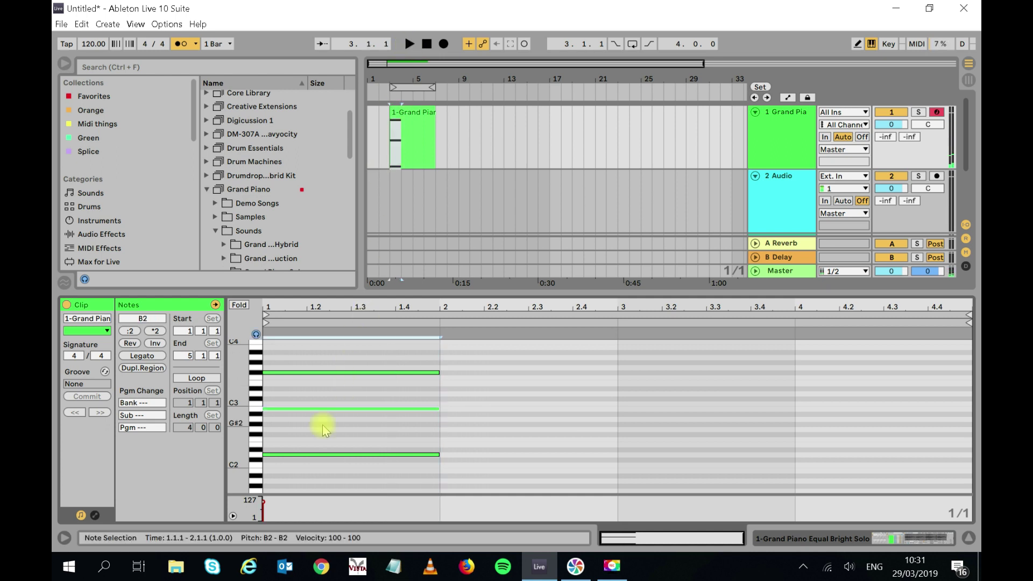
{"action": "key", "text": "Down"}
{"action": "key", "text": "space"}
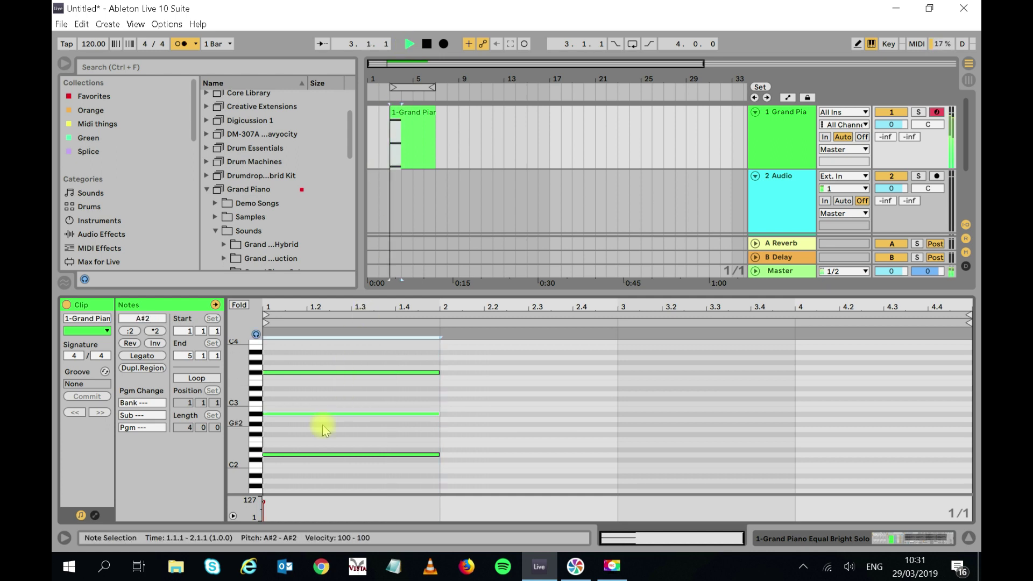
{"action": "key", "text": "Up"}
{"action": "key", "text": "Up"}
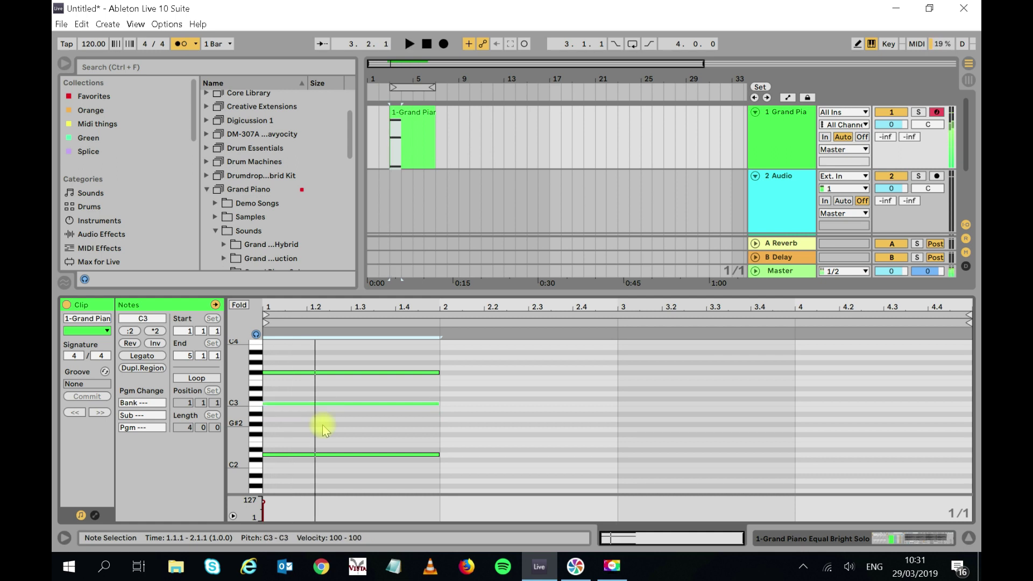
{"action": "key", "text": "space"}
{"action": "key", "text": "Down"}
{"action": "key", "text": "space"}
{"action": "key", "text": "space"}
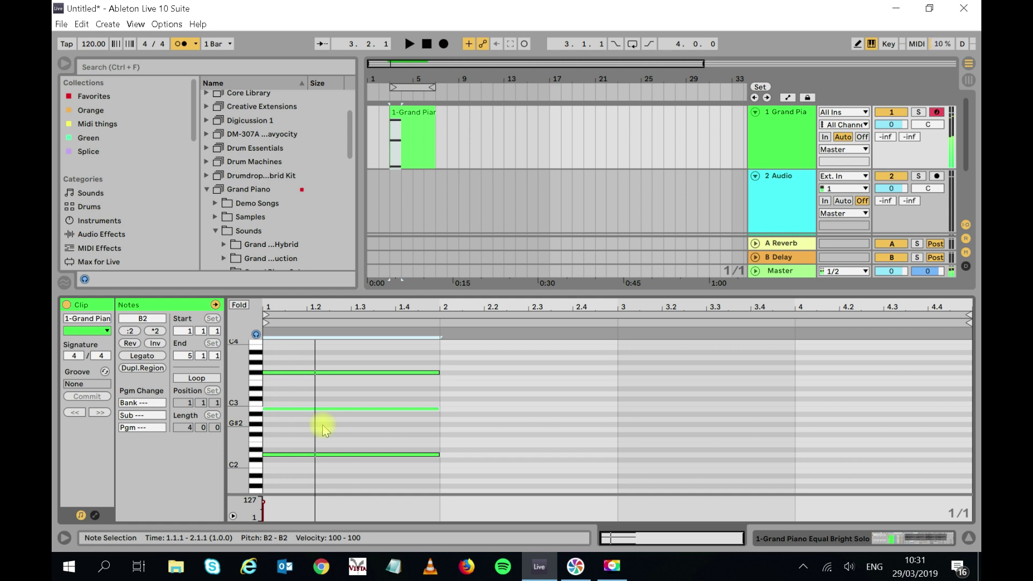
- Raise the lowest note of the first chord to F#2, auditioning it at D#2 and E2 along the way
{"action": "left_click_drag", "start_coordinate": [336, 439], "coordinate": [337, 481]}
{"action": "key", "text": "Up"}
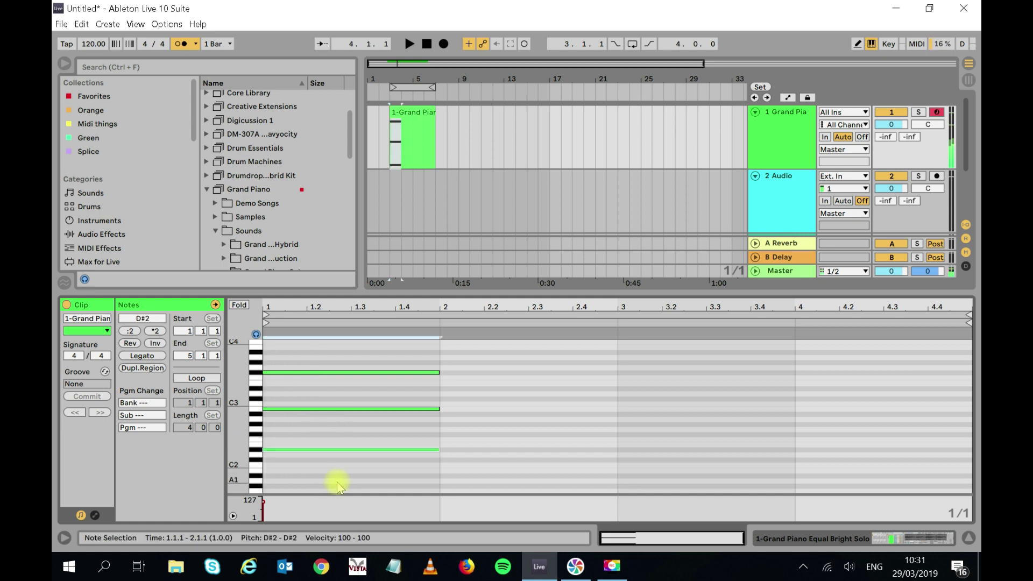
{"action": "key", "text": "space"}
{"action": "key", "text": "Up"}
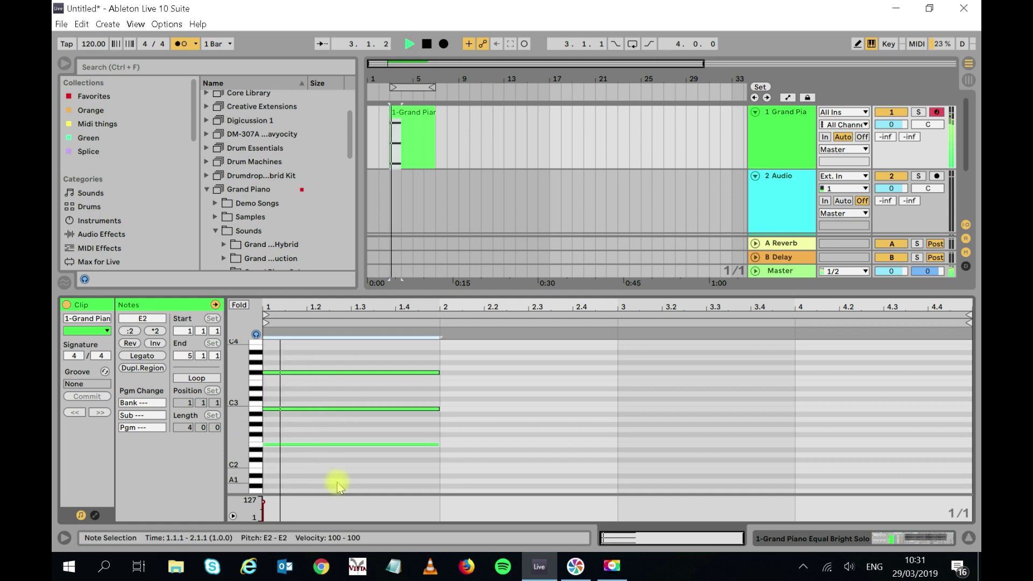
{"action": "key", "text": "space"}
{"action": "key", "text": "Down"}
{"action": "key", "text": "Down"}
{"action": "key", "text": "Down"}
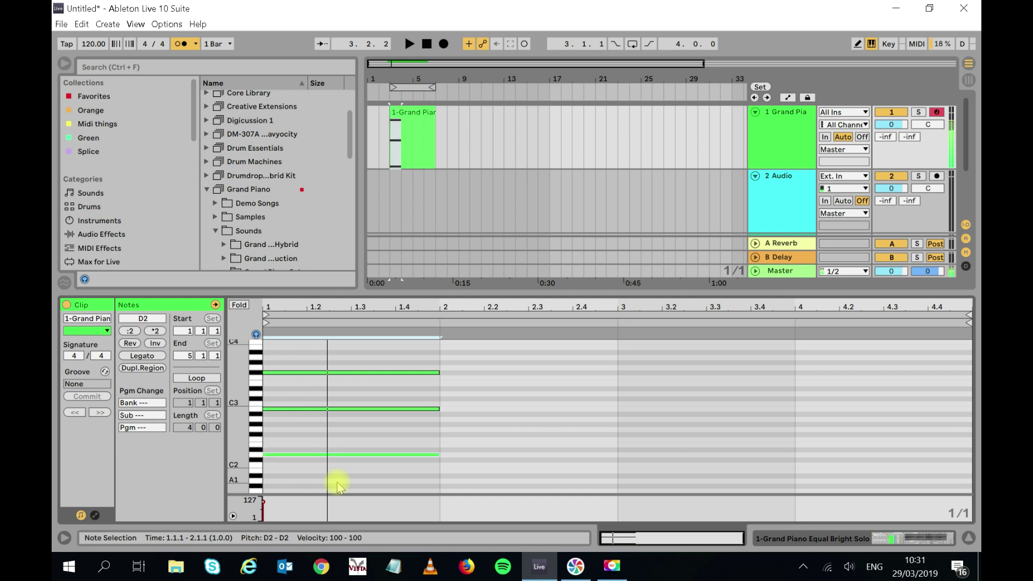
{"action": "key", "text": "Up"}
{"action": "key", "text": "Up"}
{"action": "key", "text": "Up"}
{"action": "key", "text": "Up"}
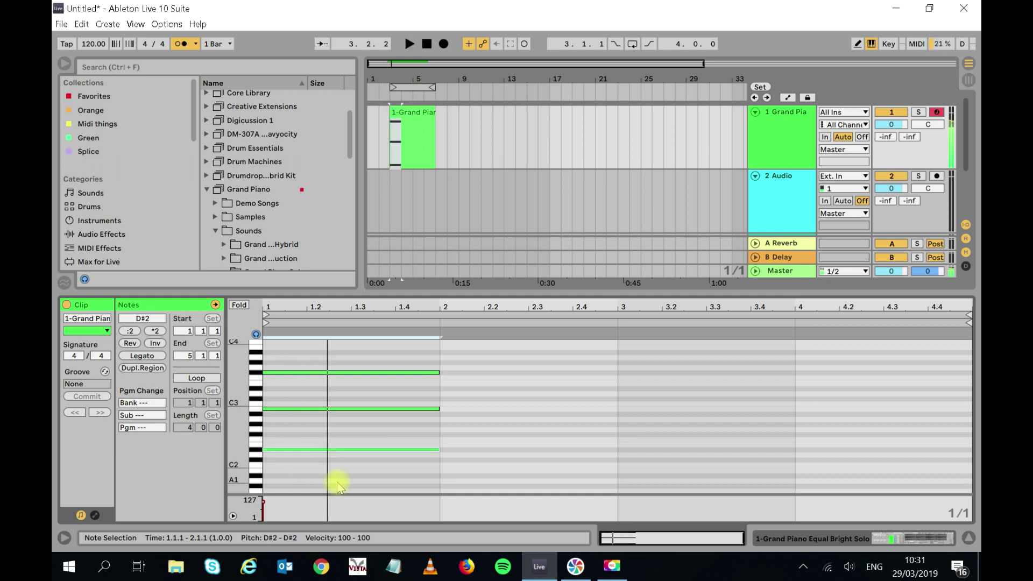
{"action": "key", "text": "space"}
{"action": "key", "text": "Up"}
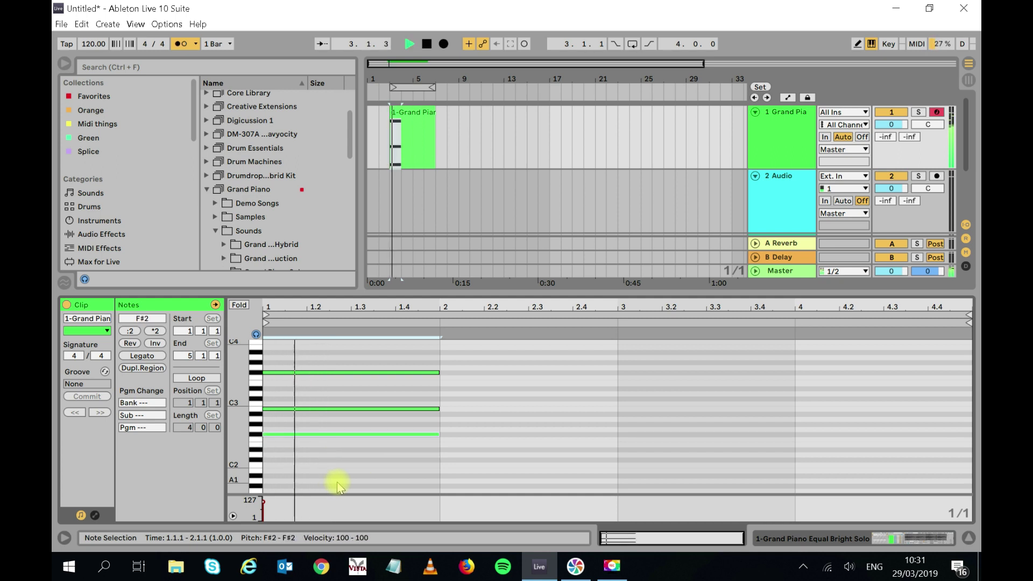
{"action": "key", "text": "space"}
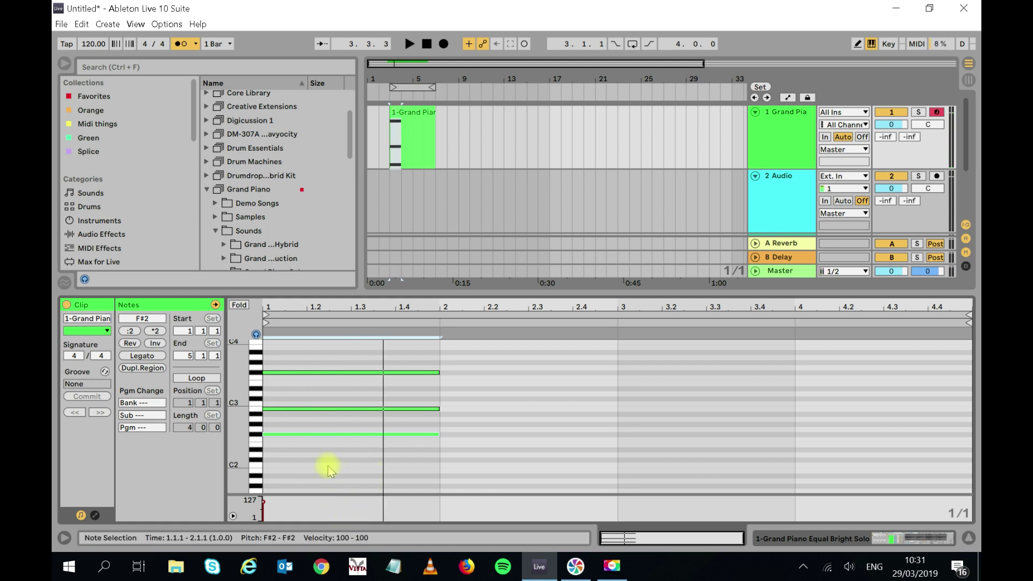
- Duplicate the three-note chord into the second bar and play back both bars
{"action": "left_click_drag", "start_coordinate": [308, 468], "coordinate": [300, 342]}
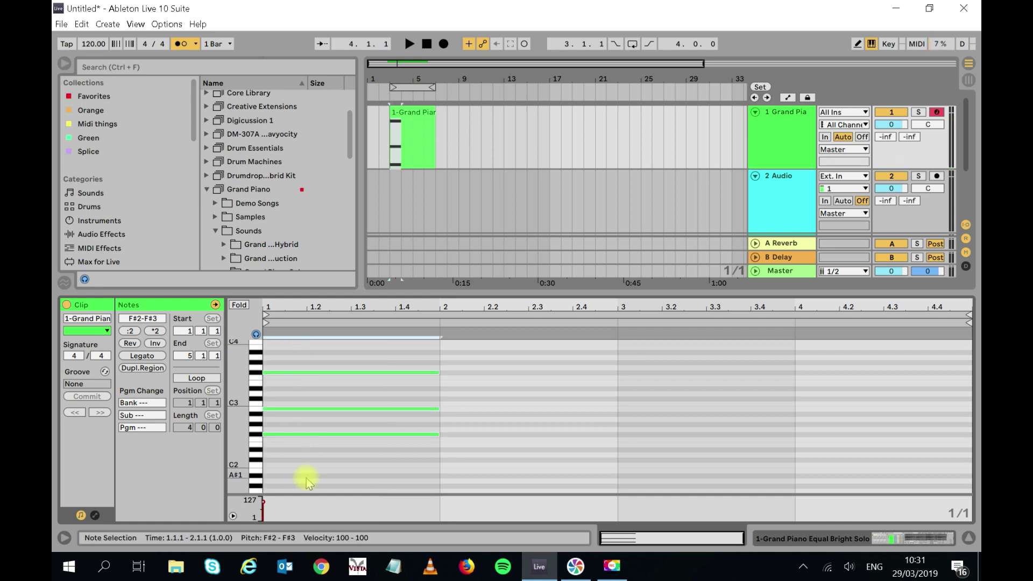
{"action": "key", "text": "ctrl+d"}
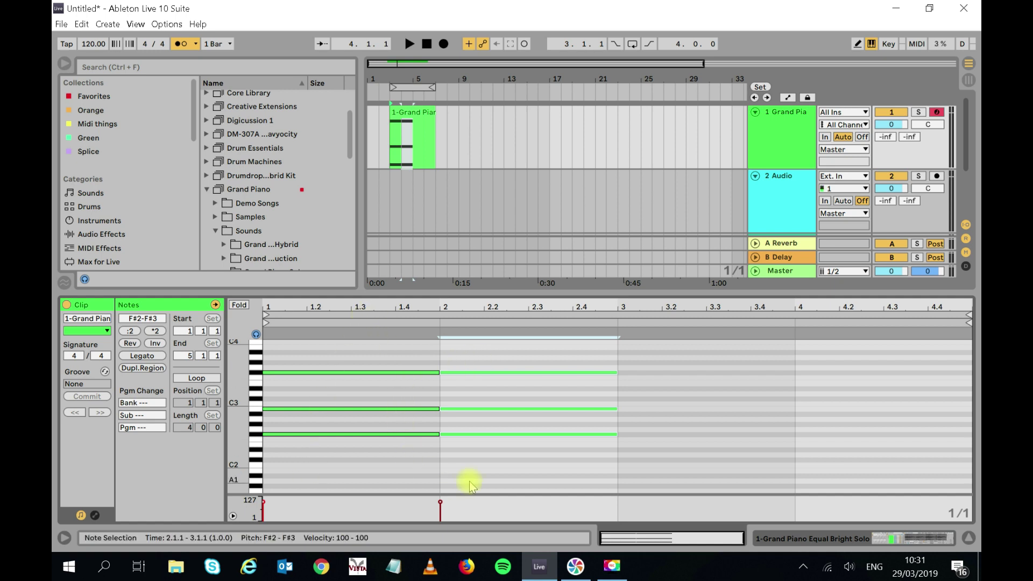
{"action": "left_click", "coordinate": [404, 315]}
{"action": "key", "text": "space"}
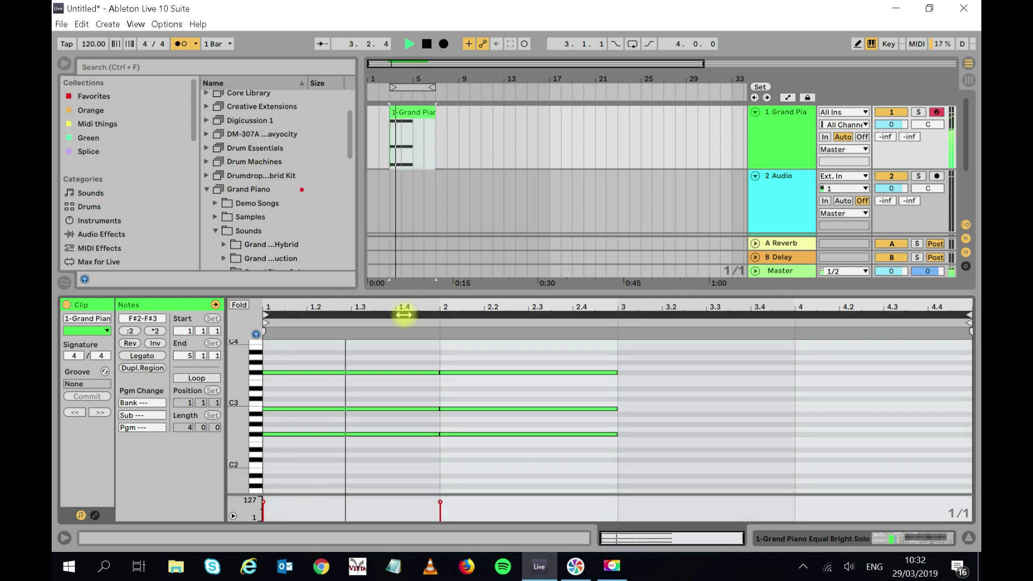
{"action": "key", "text": "space"}
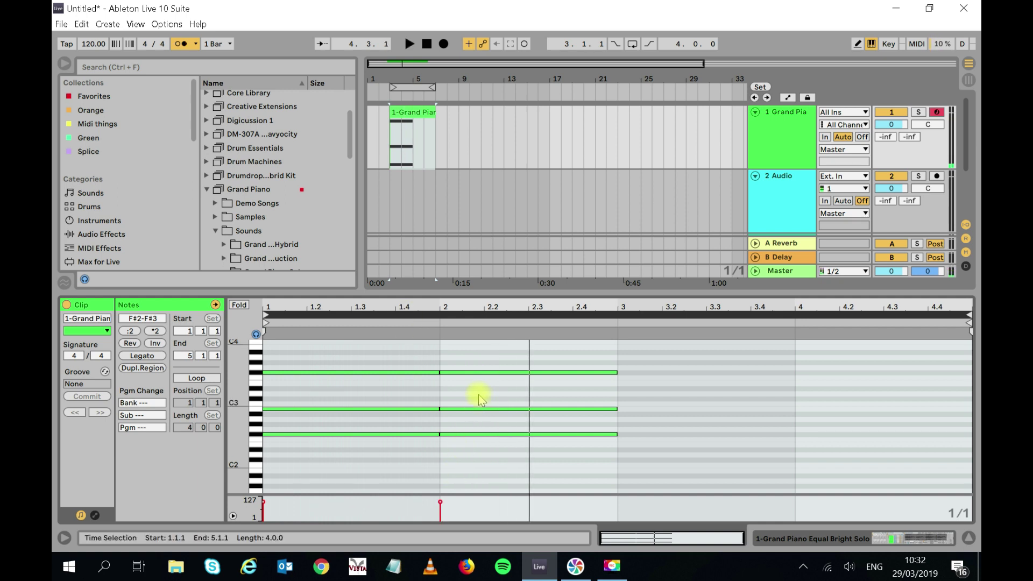
- Raise the middle note of the second bar's chord to C#3
{"action": "left_click", "coordinate": [480, 409]}
{"action": "key", "text": "Up"}
{"action": "key", "text": "Up"}
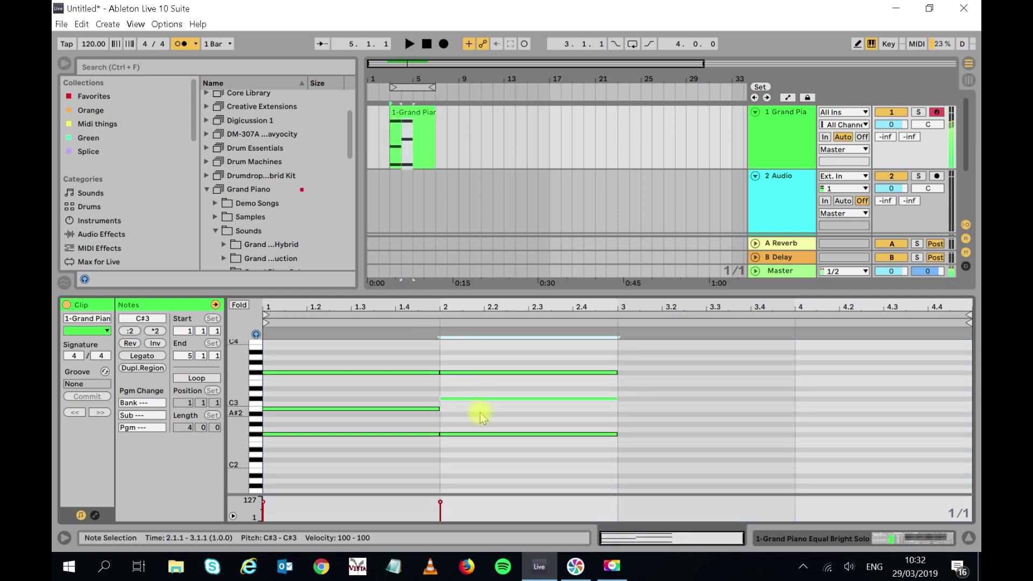
{"action": "left_click_drag", "start_coordinate": [503, 466], "coordinate": [506, 323]}
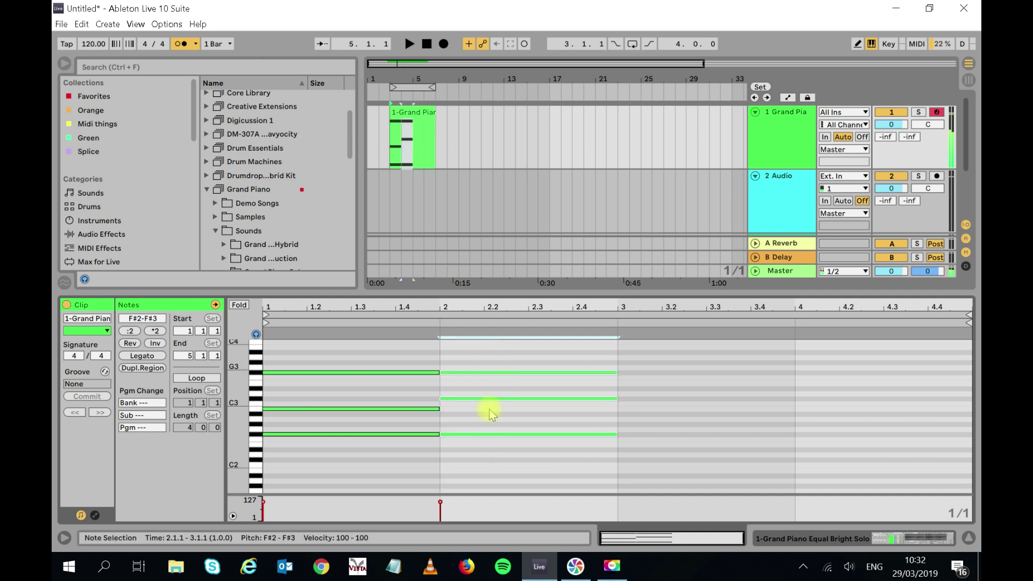
{"action": "left_click", "coordinate": [489, 468]}
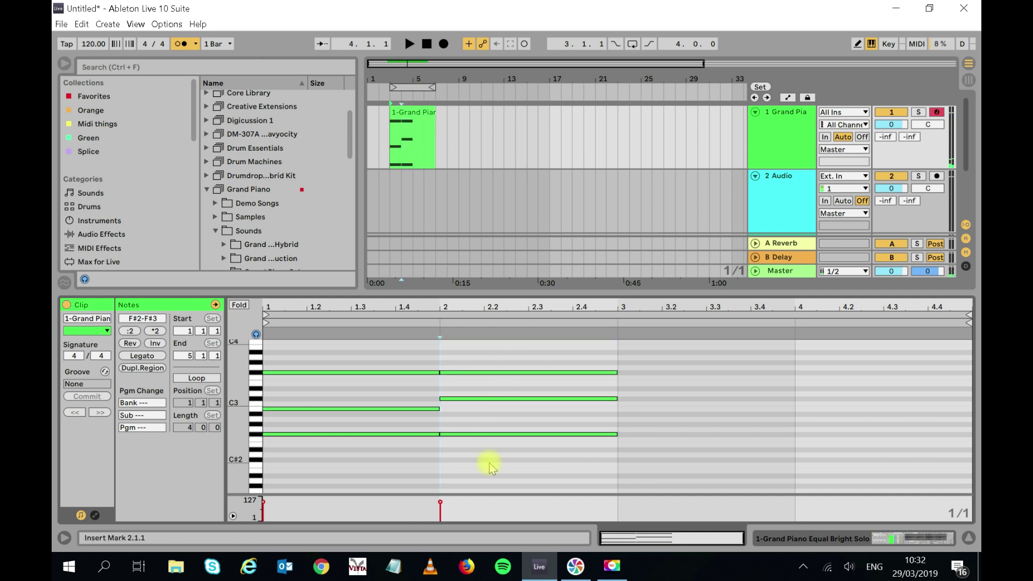
- Play back the clip from its start to hear the first two chords
{"action": "left_click_drag", "start_coordinate": [490, 468], "coordinate": [479, 320]}
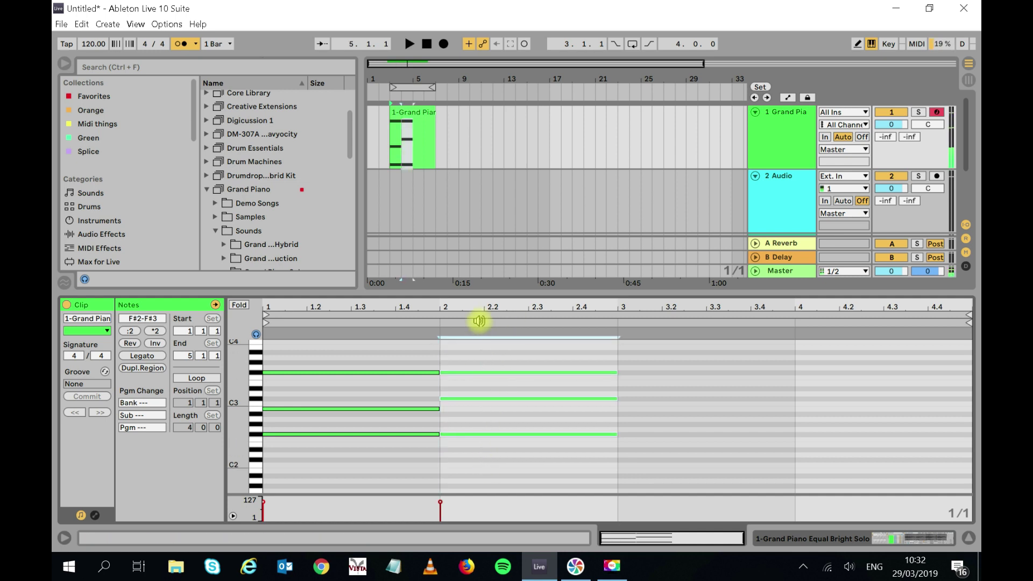
{"action": "left_click", "coordinate": [452, 313]}
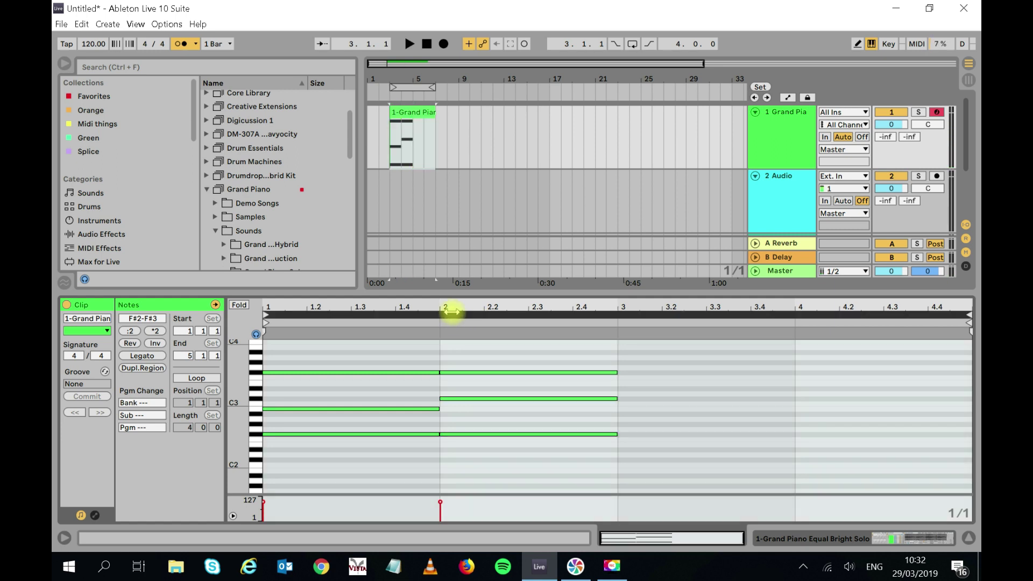
{"action": "key", "text": "space"}
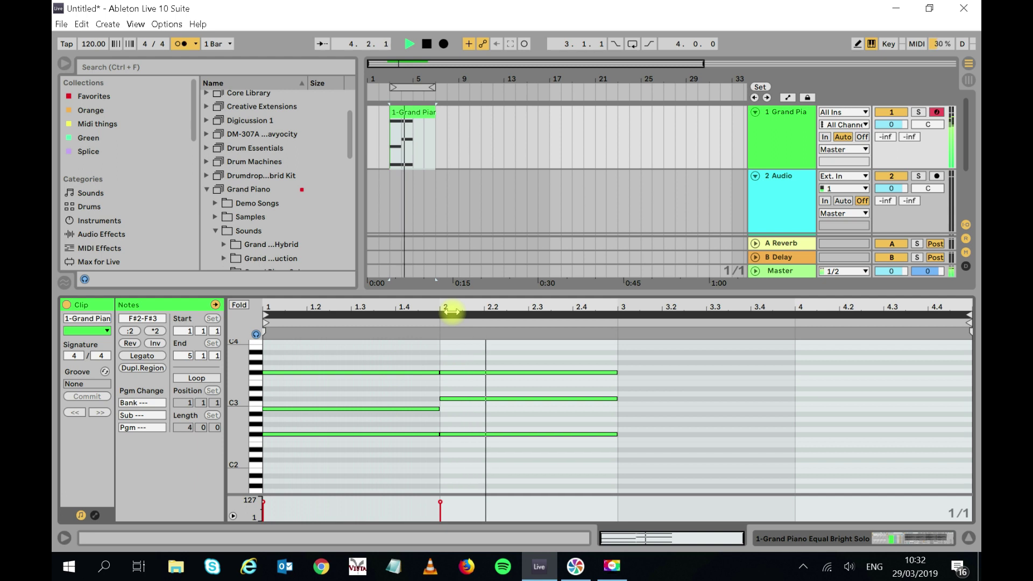
{"action": "key", "text": "space"}
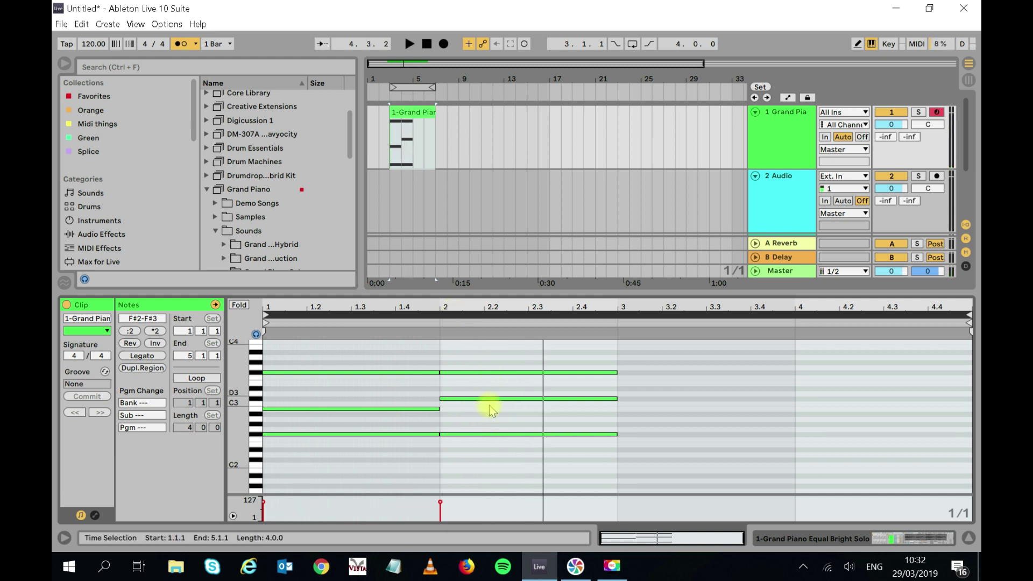
- Raise the top note of the second bar's chord to A#3 and play back the two chords
{"action": "left_click", "coordinate": [486, 357]}
{"action": "left_click", "coordinate": [486, 371]}
{"action": "key", "text": "Up"}
{"action": "key", "text": "Up"}
{"action": "key", "text": "Up"}
{"action": "key", "text": "Up"}
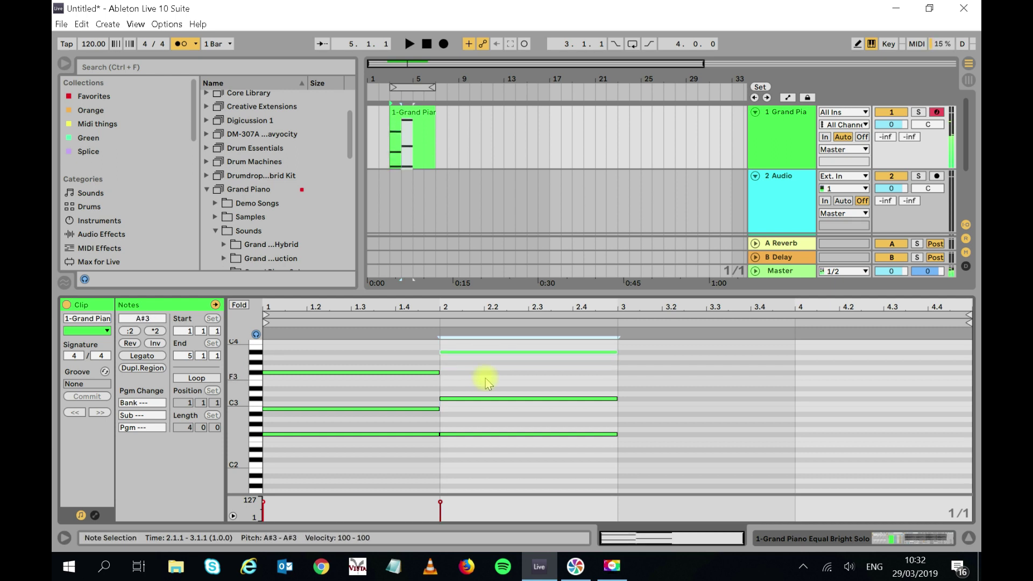
{"action": "left_click_drag", "start_coordinate": [491, 477], "coordinate": [496, 264]}
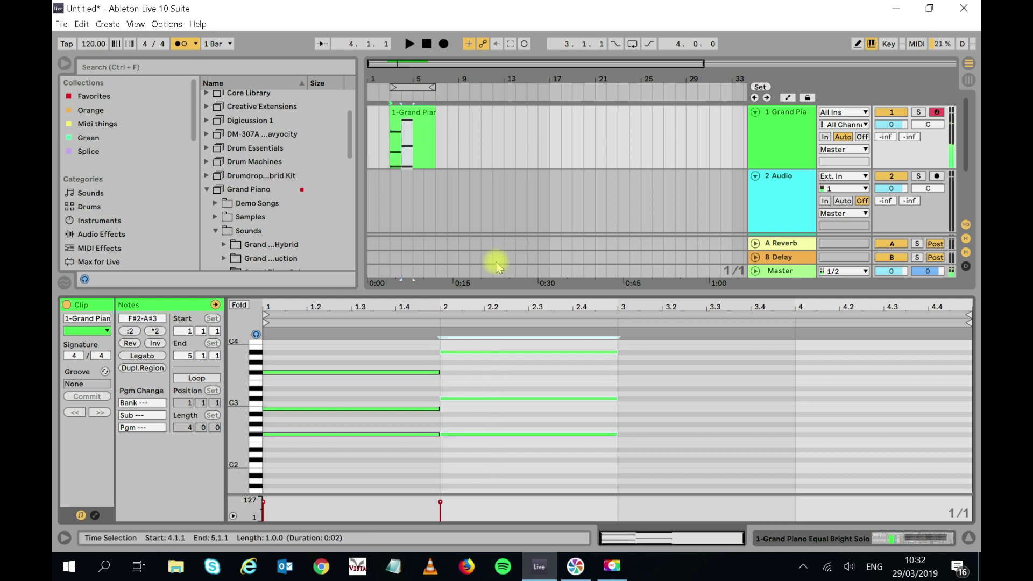
{"action": "key", "text": "space"}
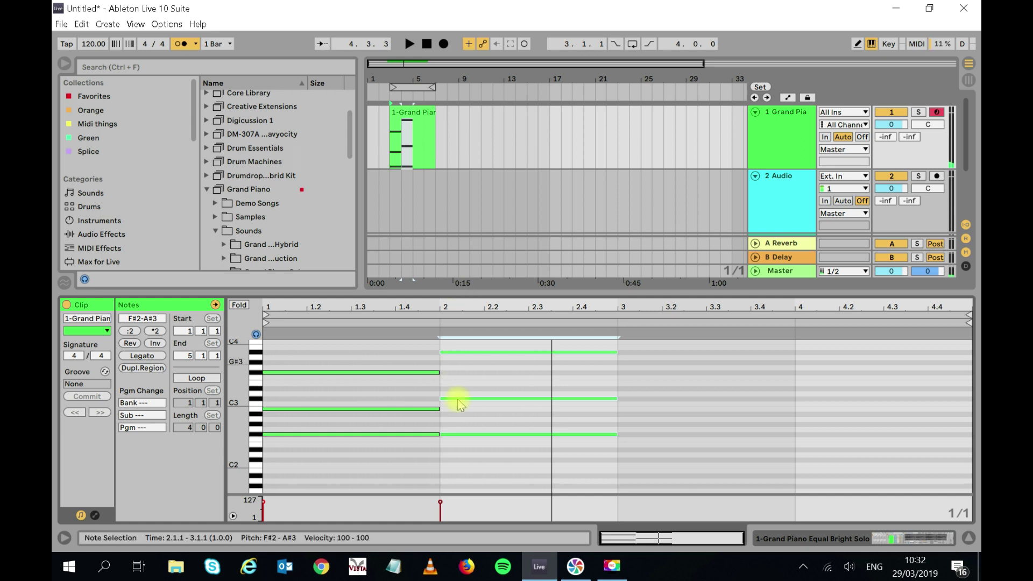
- Duplicate the second bar's chord into the third bar, raising the copy's lowest note to G#2 and its middle note to D#3
{"action": "left_click_drag", "start_coordinate": [482, 467], "coordinate": [472, 281]}
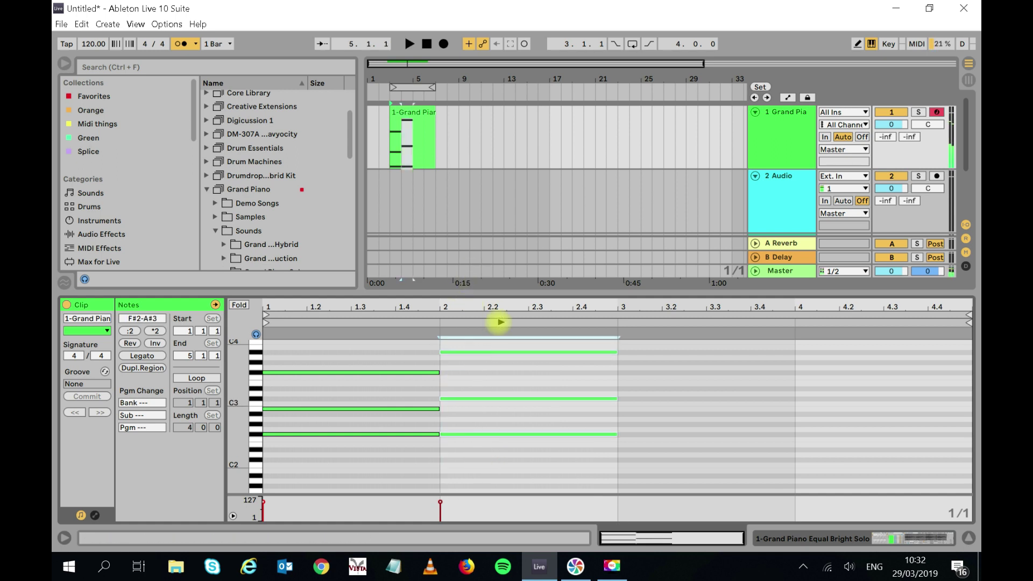
{"action": "key", "text": "ctrl+d"}
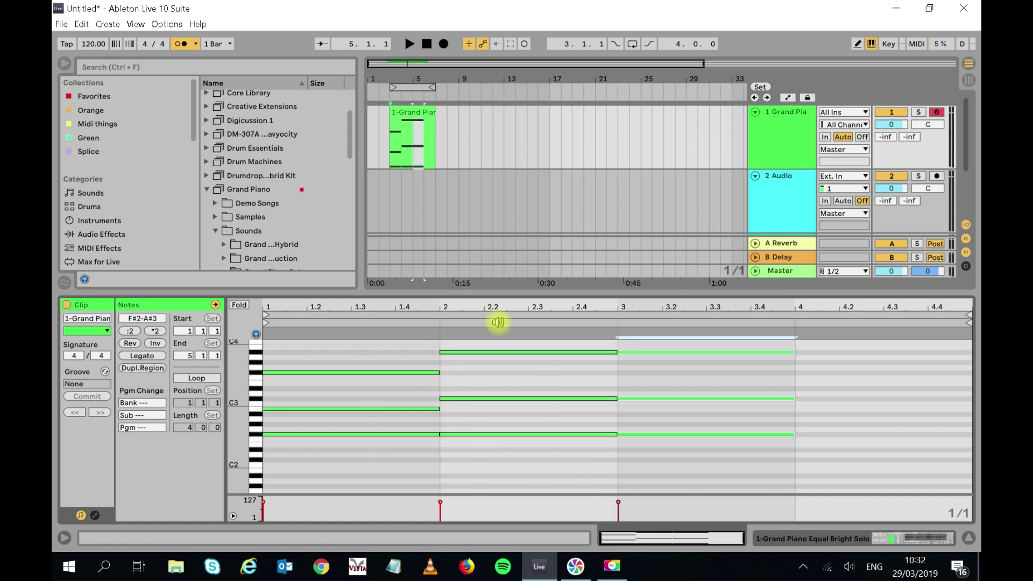
{"action": "left_click", "coordinate": [688, 352]}
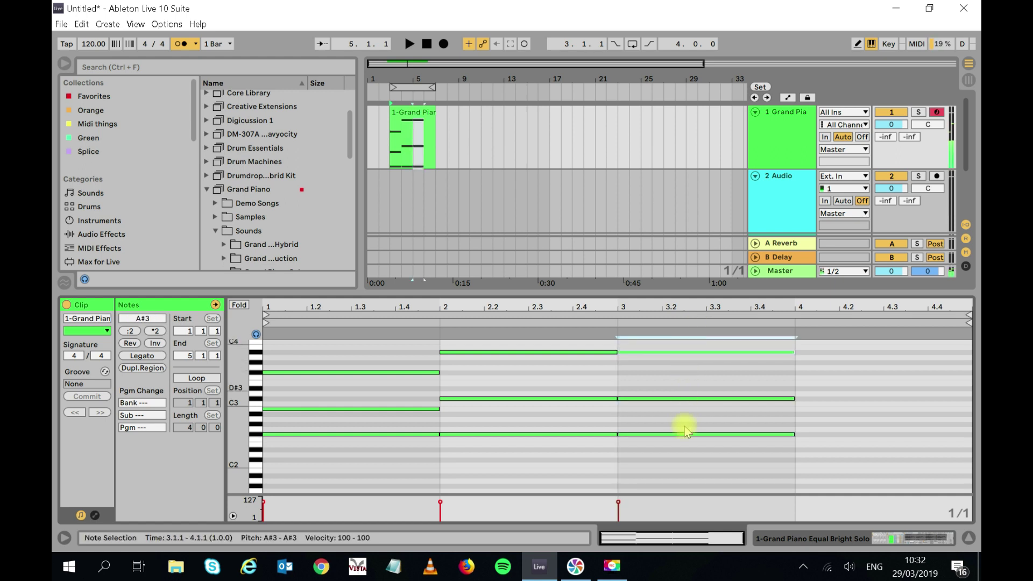
{"action": "left_click_drag", "start_coordinate": [684, 422], "coordinate": [686, 450]}
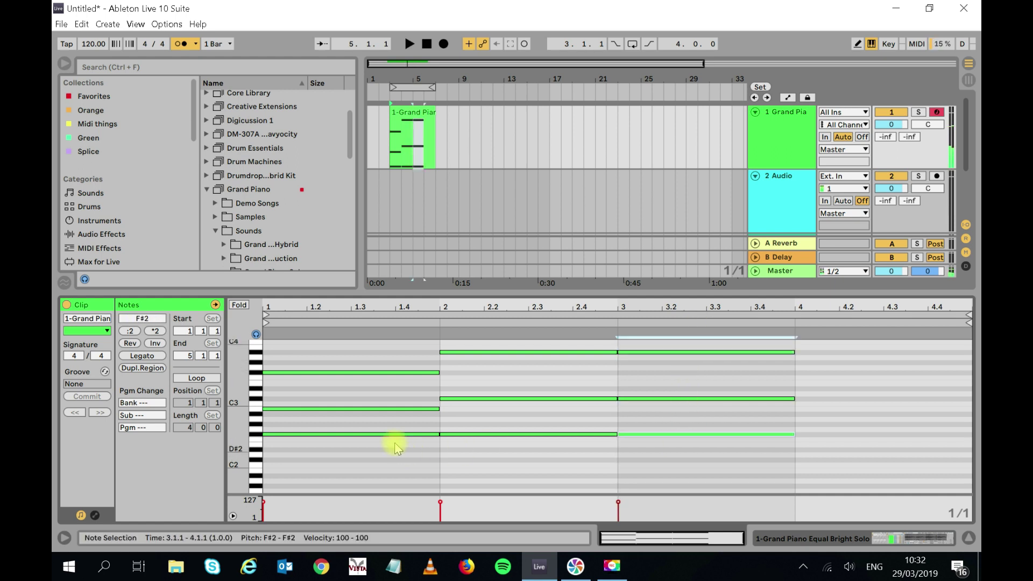
{"action": "key", "text": "Up"}
{"action": "key", "text": "Up"}
- Play back the clip from its start through the third bar's chord
{"action": "left_click_drag", "start_coordinate": [723, 469], "coordinate": [696, 340]}
{"action": "left_click", "coordinate": [487, 313]}
{"action": "key", "text": "space"}
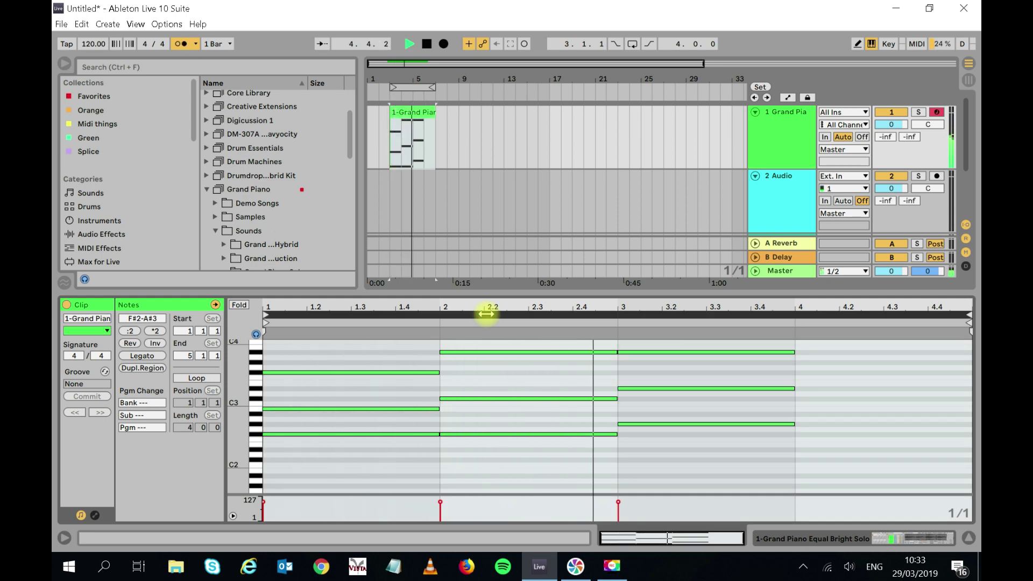
{"action": "key", "text": "space"}
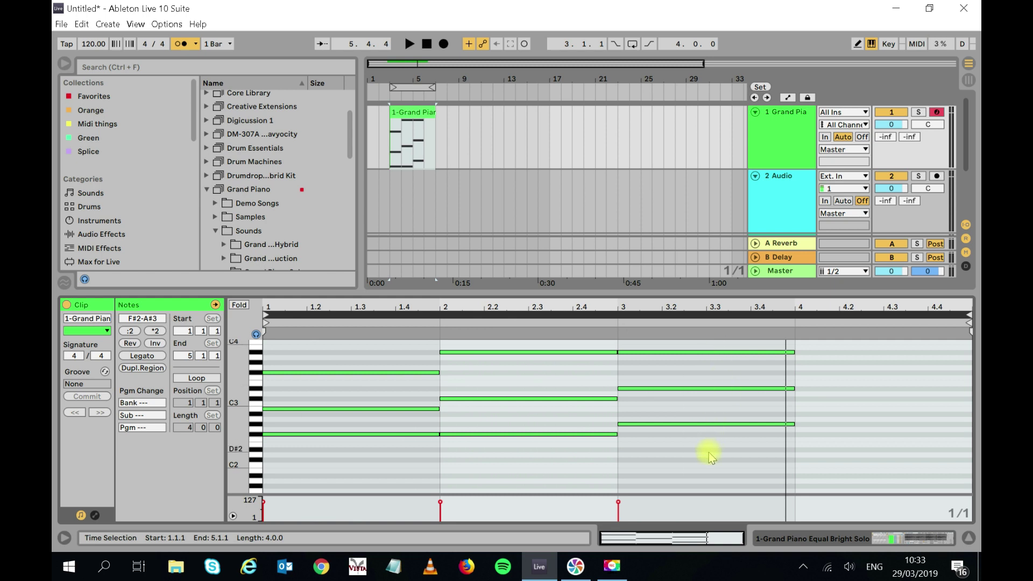
- Duplicate the third bar's chord into the fourth bar and lower the copy's notes to E2, C3 and G3
{"action": "left_click_drag", "start_coordinate": [726, 466], "coordinate": [690, 344]}
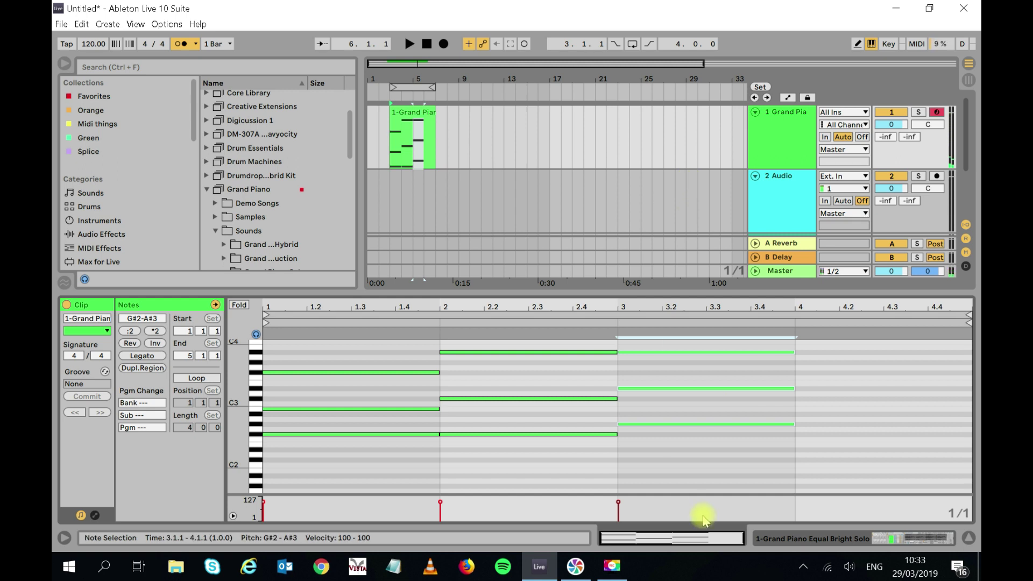
{"action": "key", "text": "ctrl+d"}
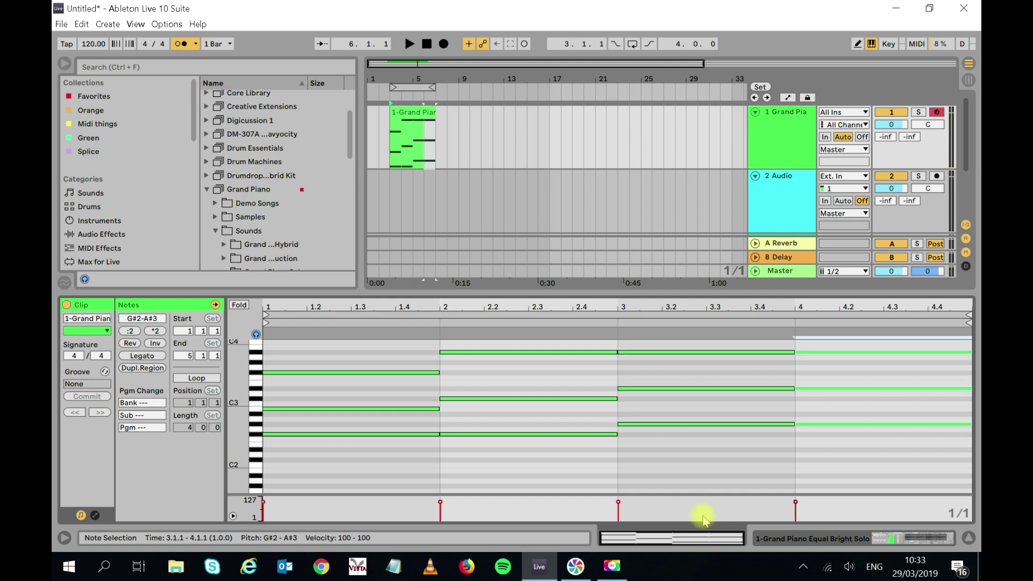
{"action": "left_click", "coordinate": [828, 425]}
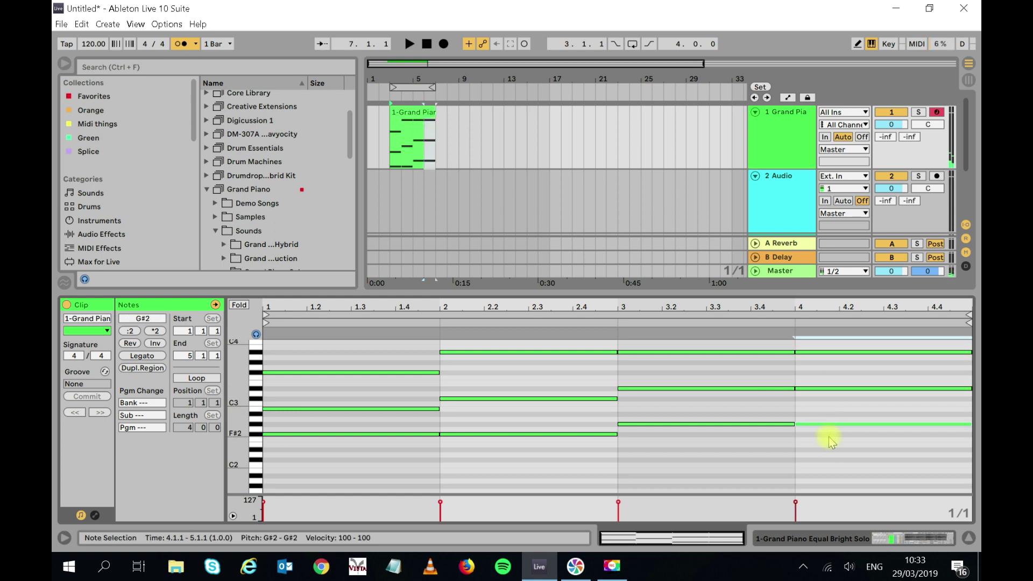
{"action": "key", "text": "Down"}
{"action": "key", "text": "Down"}
{"action": "key", "text": "Down"}
{"action": "key", "text": "Down"}
{"action": "key", "text": "Down"}
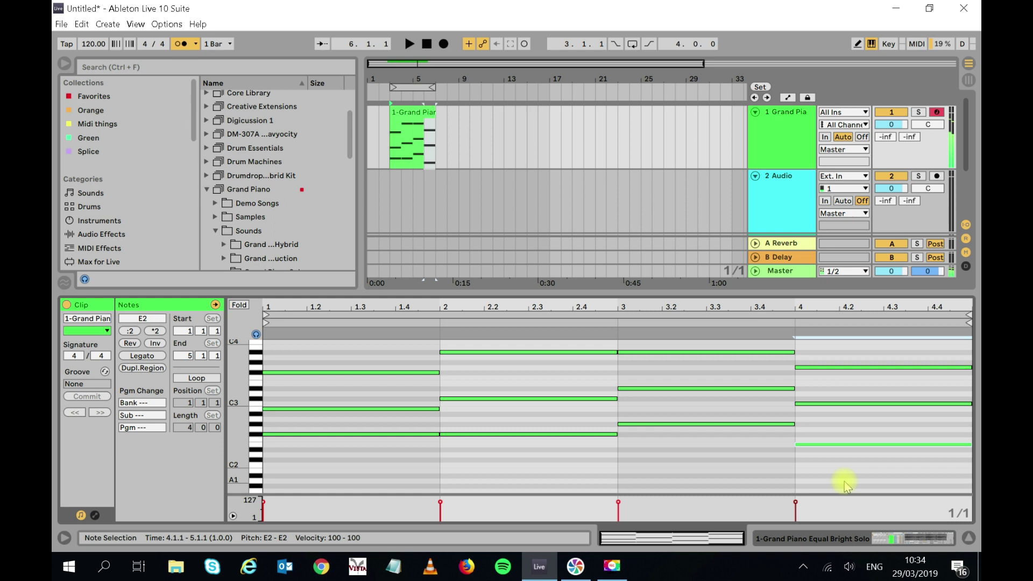
- Play back the full four-bar chord progression from the start of the clip
{"action": "left_click_drag", "start_coordinate": [845, 484], "coordinate": [840, 300]}
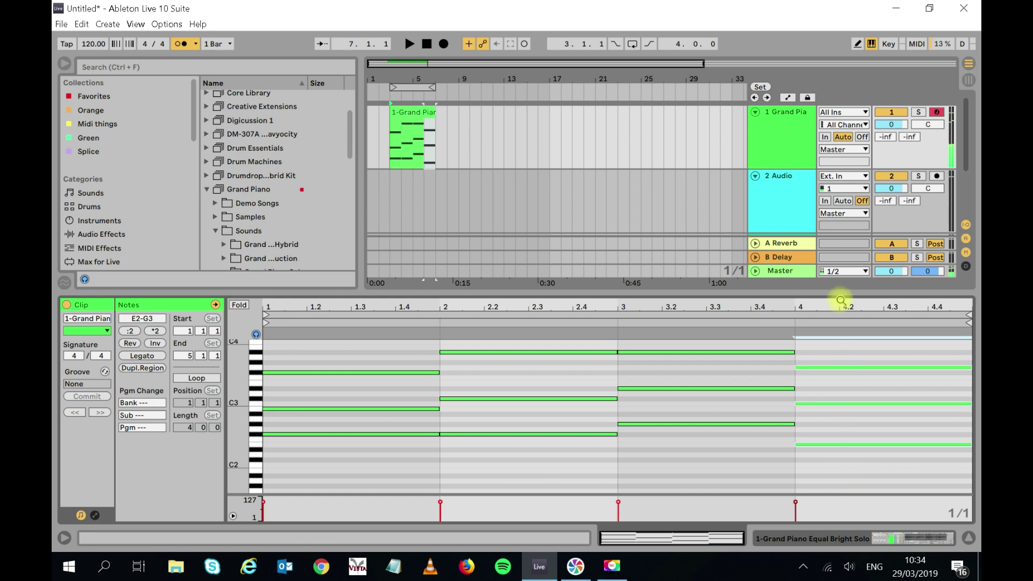
{"action": "left_click", "coordinate": [826, 311]}
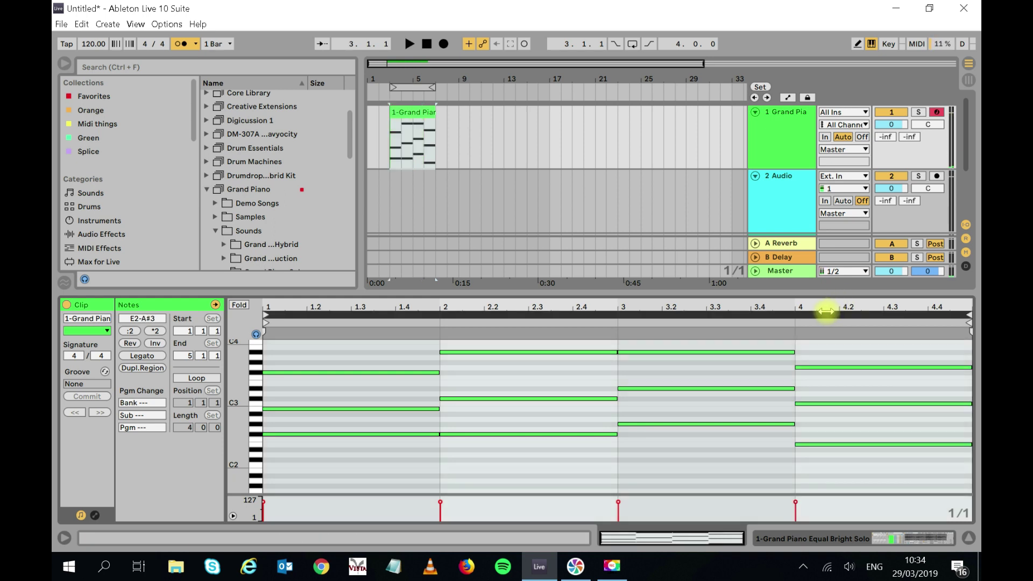
{"action": "key", "text": "space"}
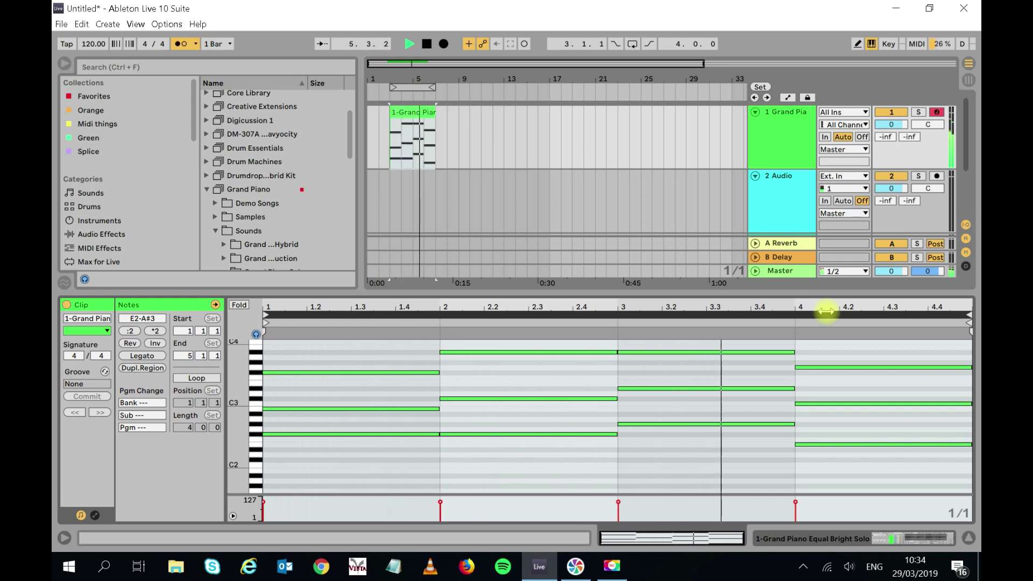
{"action": "key", "text": "space"}
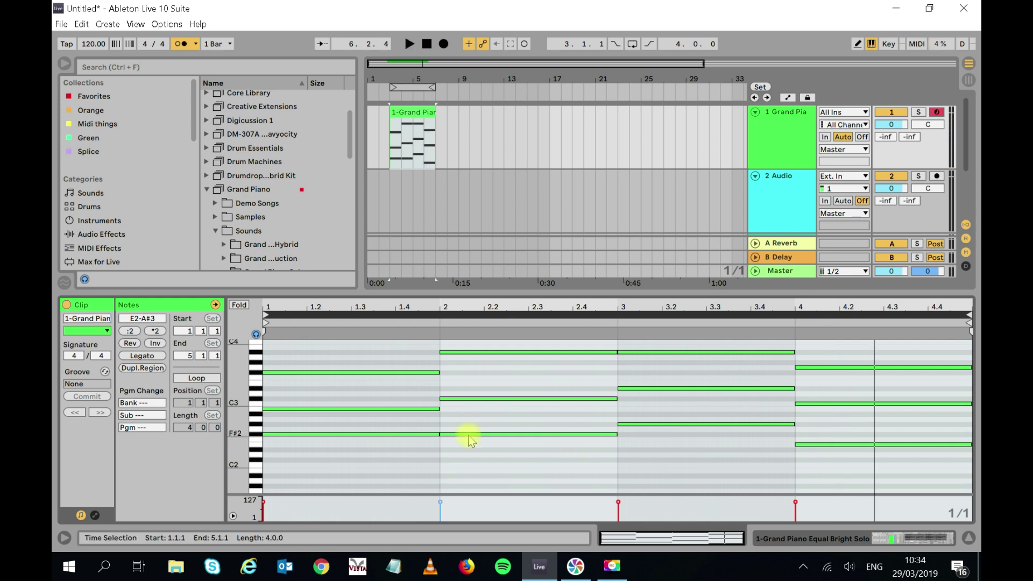
{"action": "right_click", "coordinate": [491, 455]}
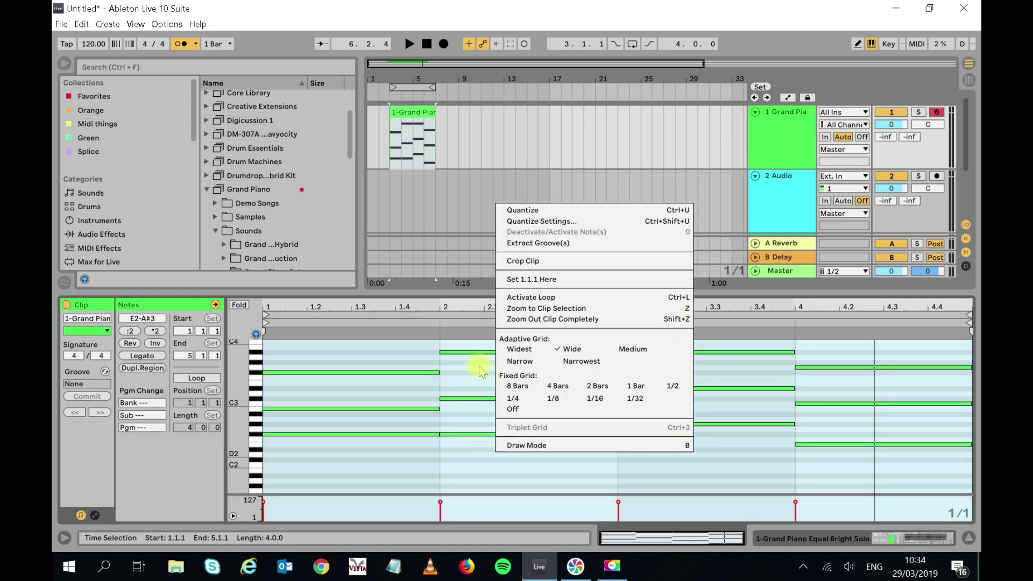
{"action": "left_click", "coordinate": [480, 371]}
{"action": "left_click", "coordinate": [484, 461]}
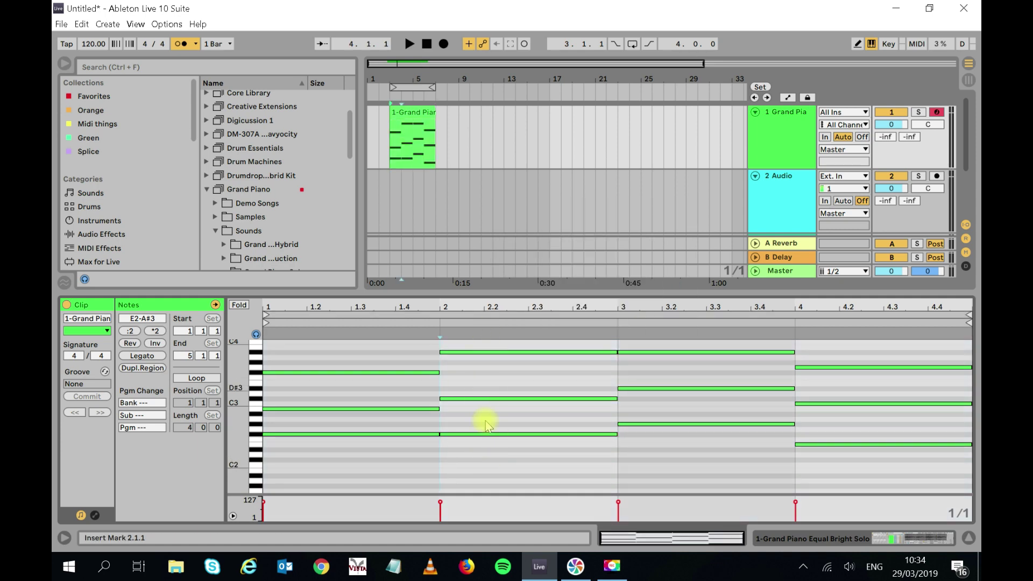
{"action": "left_click", "coordinate": [486, 436]}
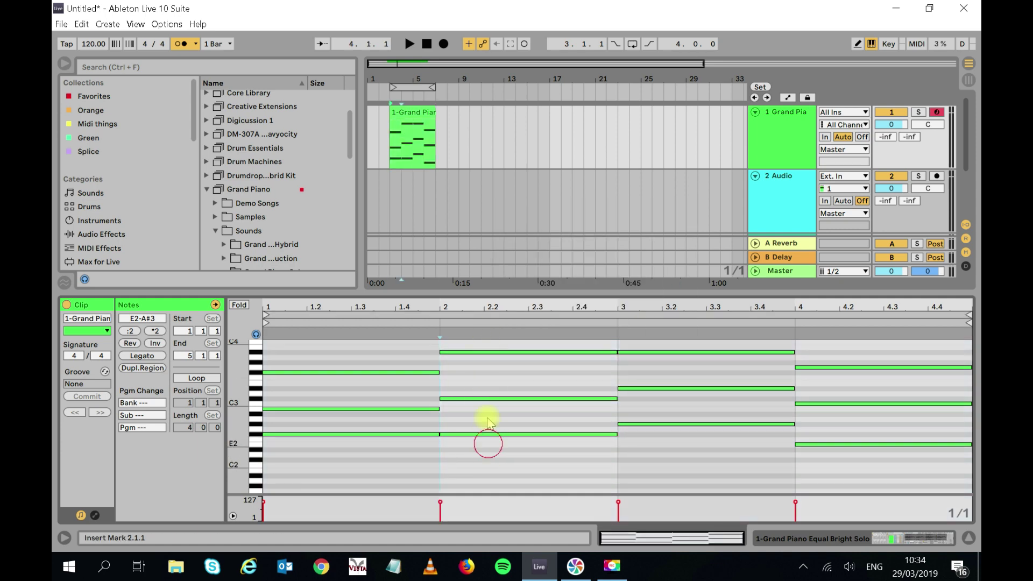
- Swap two chords, moving the fourth bar's chord into the second bar and the second bar's chord into the fourth
{"action": "right_click", "coordinate": [486, 332]}
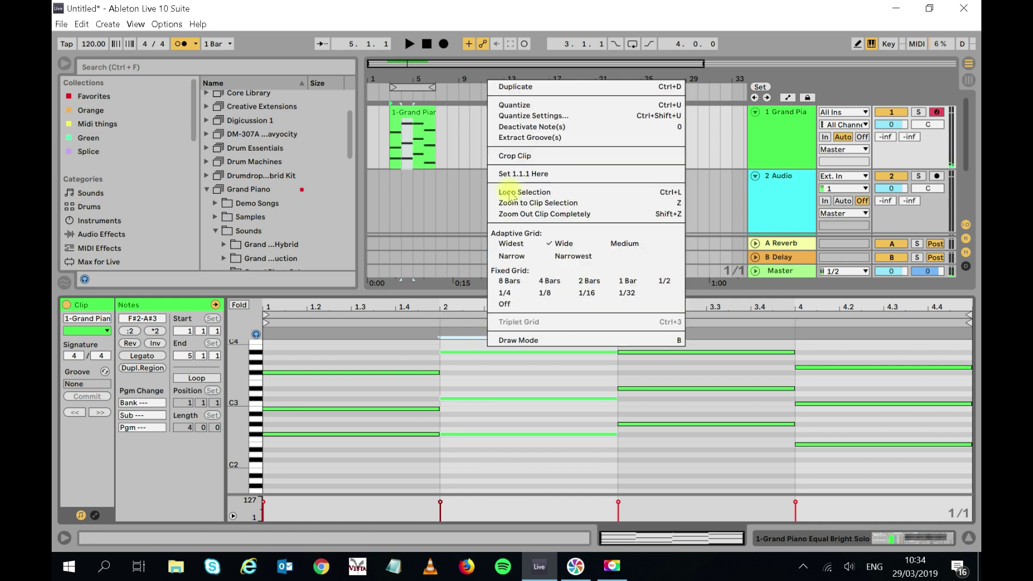
{"action": "left_click", "coordinate": [452, 7]}
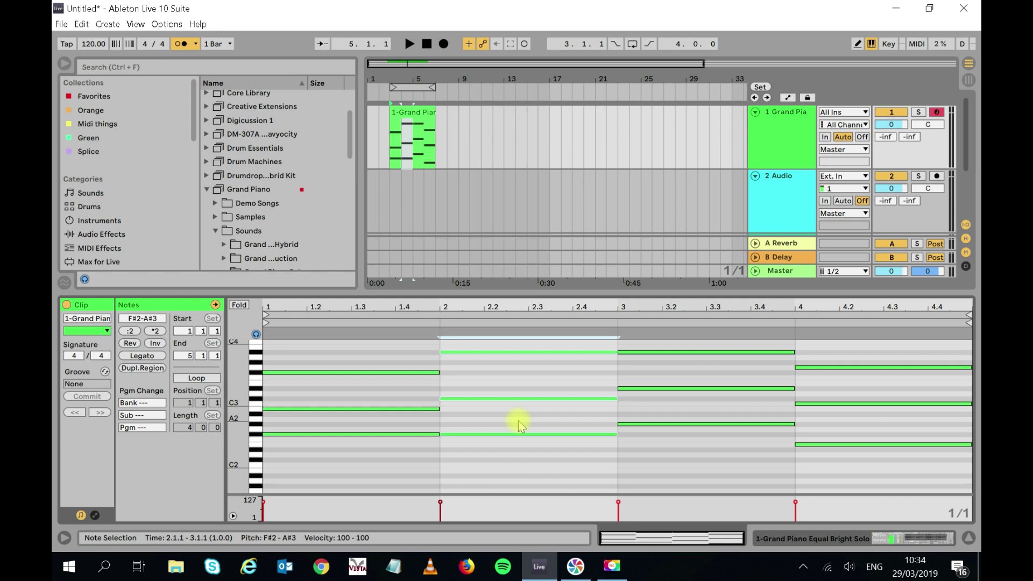
{"action": "key", "text": "Delete"}
{"action": "left_click_drag", "start_coordinate": [856, 485], "coordinate": [816, 315]}
{"action": "key", "text": "ctrl+x"}
{"action": "key", "text": "Left"}
{"action": "key", "text": "Left"}
{"action": "key", "text": "ctrl+v"}
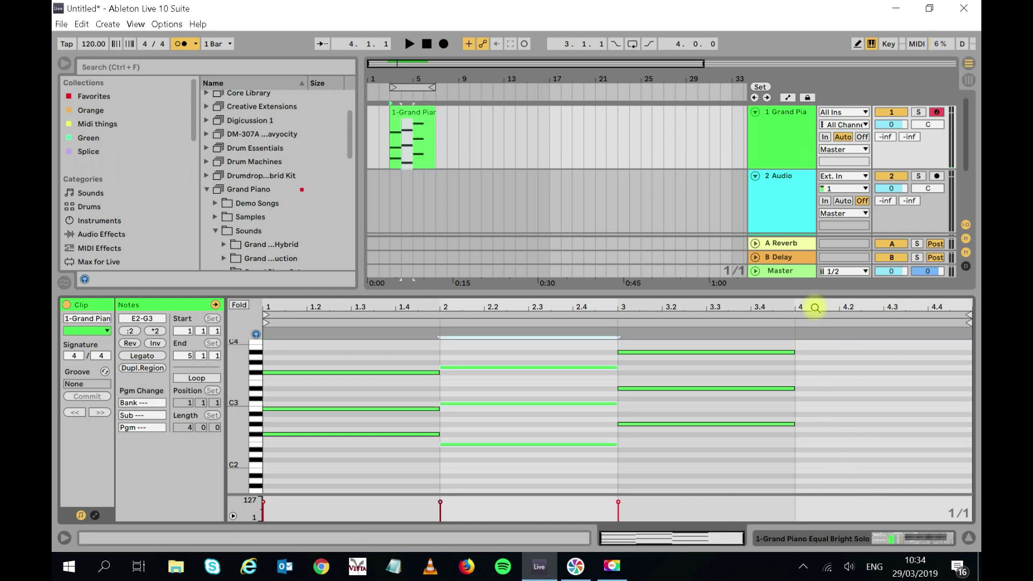
{"action": "left_click", "coordinate": [797, 360]}
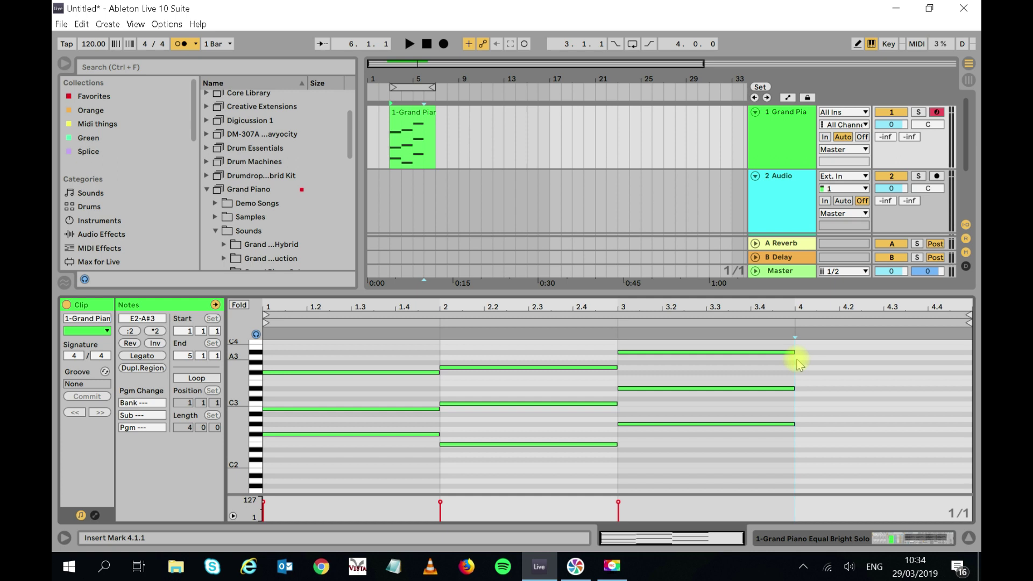
{"action": "key", "text": "ctrl+v"}
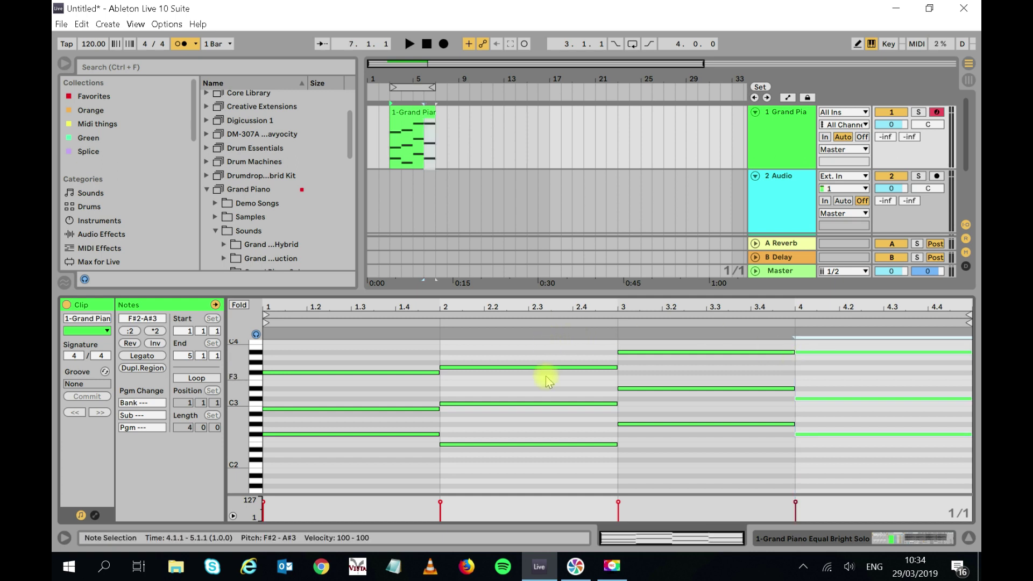
- Play back the reordered four-bar progression, and again with the first bar's chord voiced as E2, B2 and G#3
{"action": "left_click", "coordinate": [572, 314]}
{"action": "key", "text": "space"}
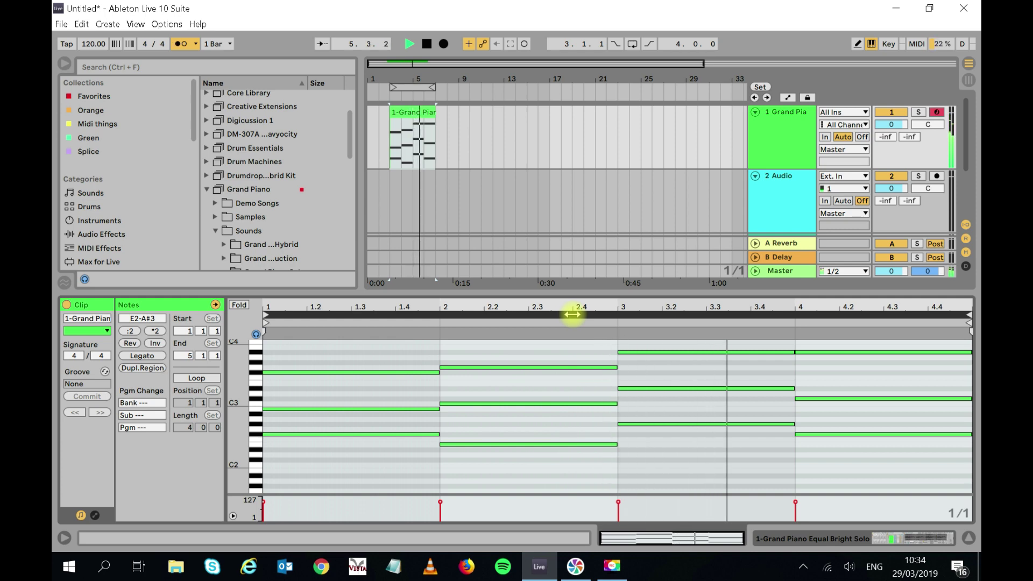
{"action": "key", "text": "space"}
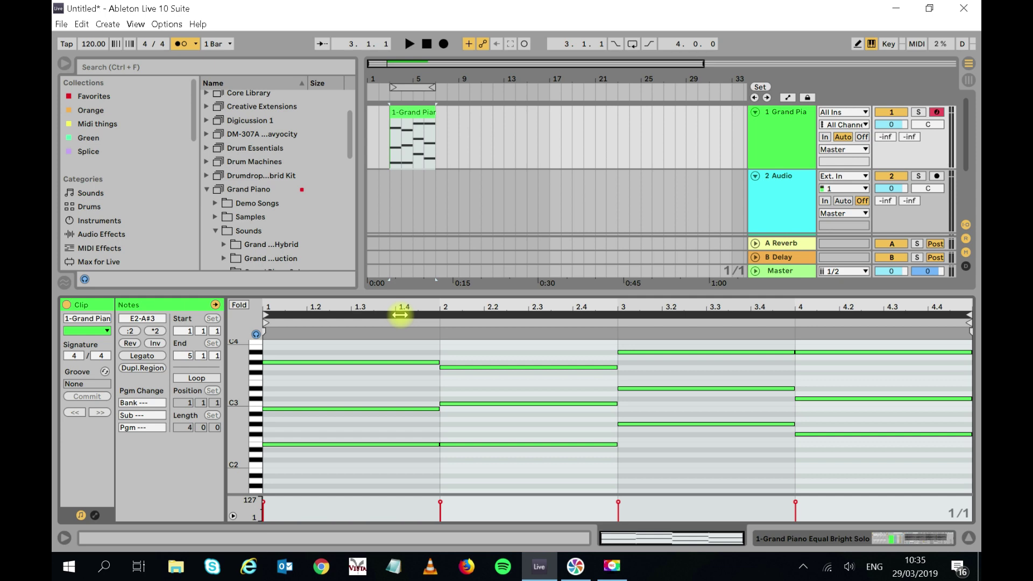
{"action": "key", "text": "space"}
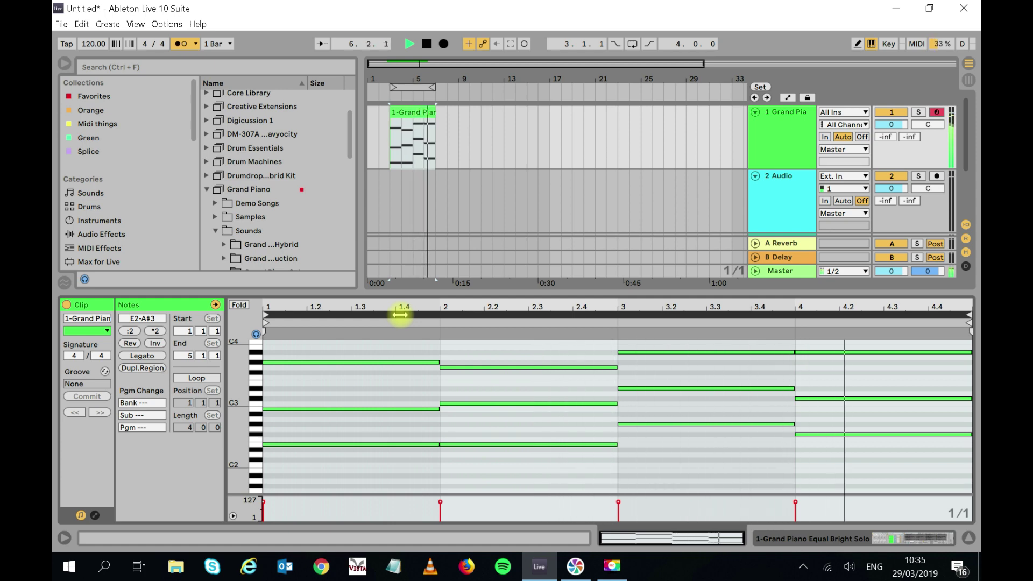
{"action": "key", "text": "space"}
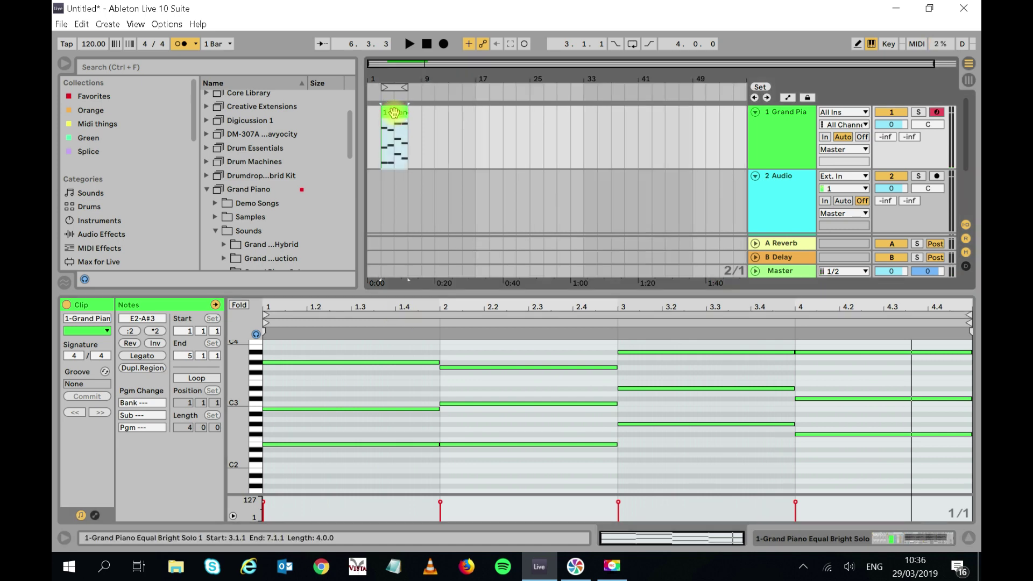
- Duplicate the four-bar piano clip in the arrangement until four consecutive clips run from bar 3 to bar 19
{"action": "left_click", "coordinate": [535, 204]}
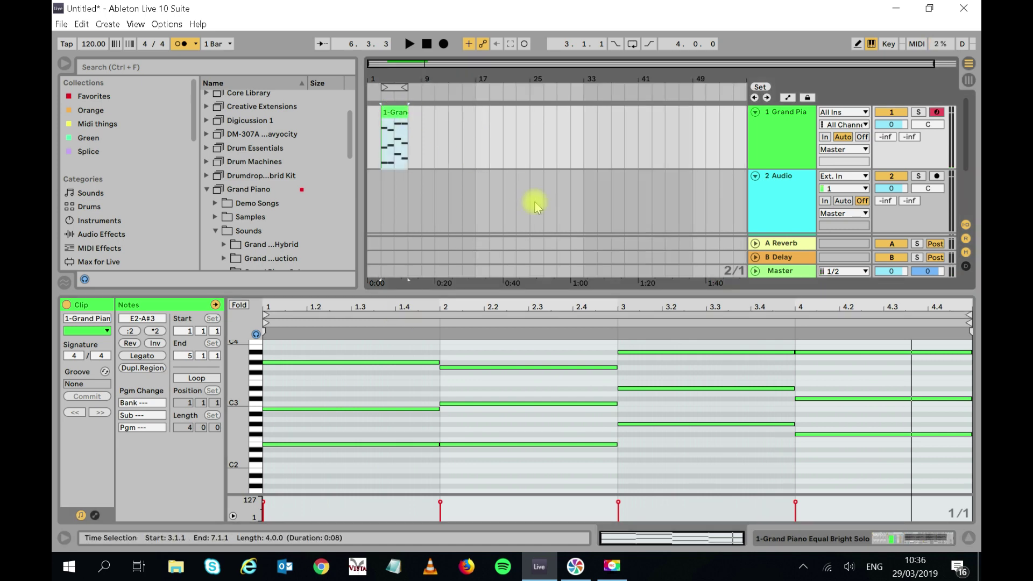
{"action": "key", "text": "ctrl+d"}
{"action": "key", "text": "ctrl+d"}
{"action": "key", "text": "ctrl+d"}
{"action": "key", "text": "ctrl+d"}
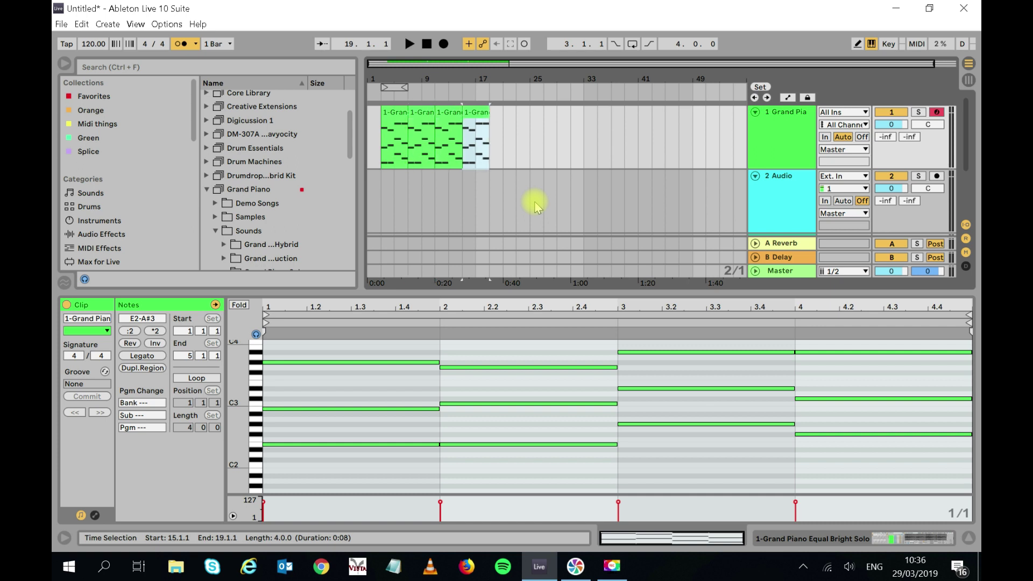
- Duplicate the four-bar piano clip repeatedly until the consecutive clips extend to bar 51
{"action": "key", "text": "ctrl+d"}
{"action": "key", "text": "ctrl+d"}
{"action": "key", "text": "ctrl+d"}
{"action": "key", "text": "ctrl+d"}
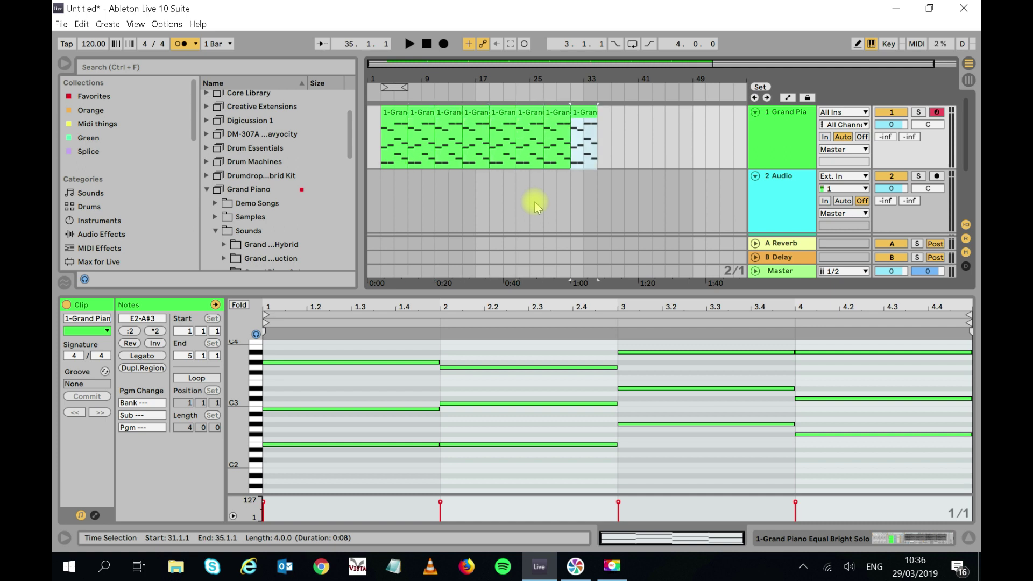
{"action": "key", "text": "ctrl+d"}
{"action": "key", "text": "ctrl+d"}
{"action": "key", "text": "ctrl+d"}
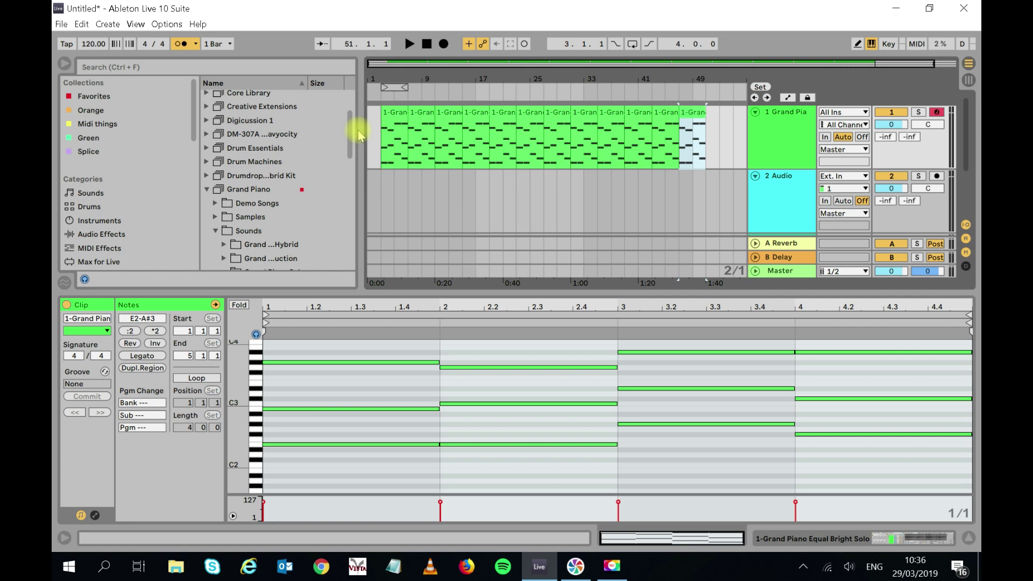
- Filter the SynthMaster presets by "mk", load BA Soft FM Bass MK on the second track, and close the plug-in window
{"action": "left_click", "coordinate": [392, 117]}
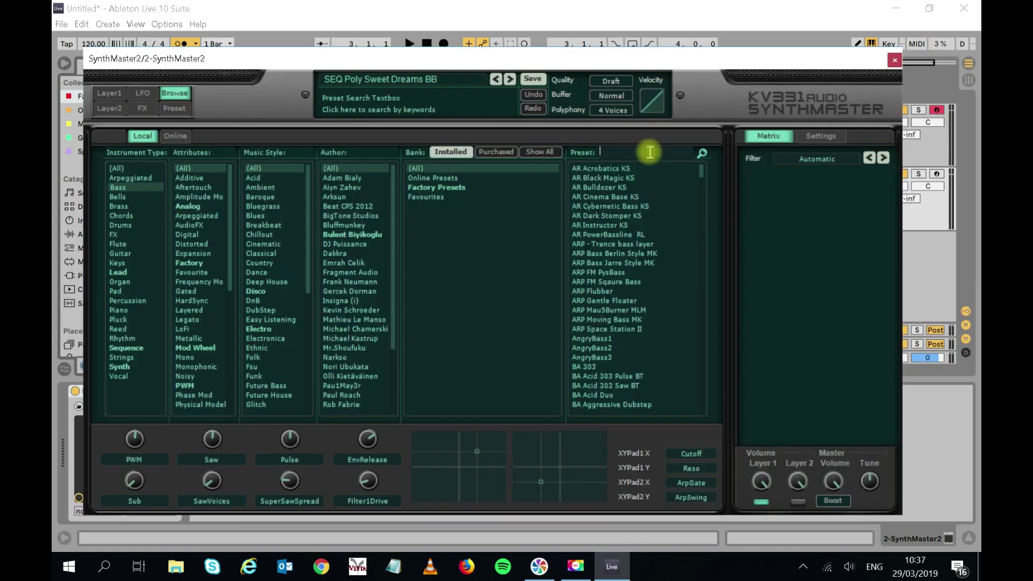
{"action": "left_click", "coordinate": [650, 152]}
{"action": "type", "text": "mk"}
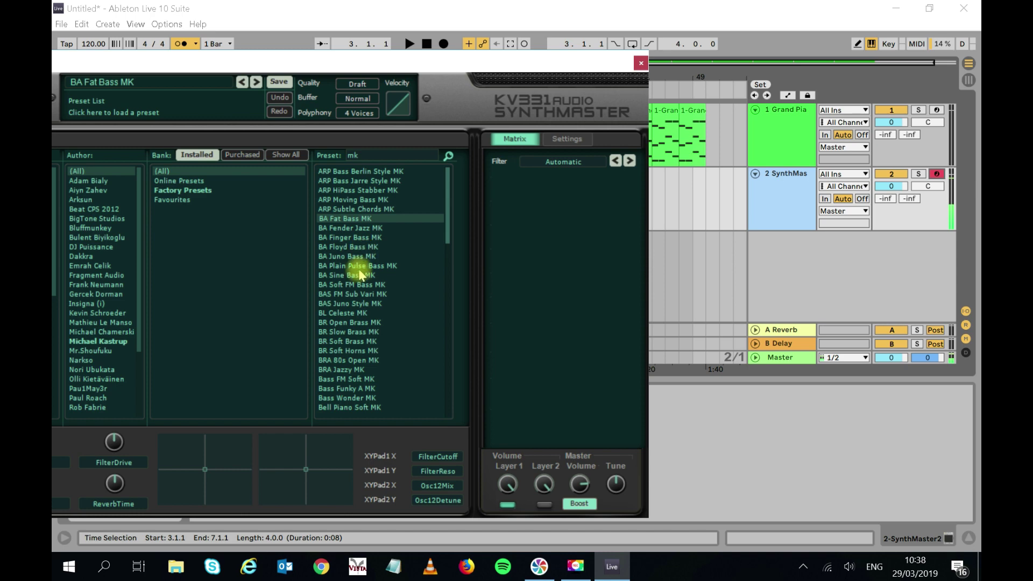
{"action": "left_click", "coordinate": [360, 285]}
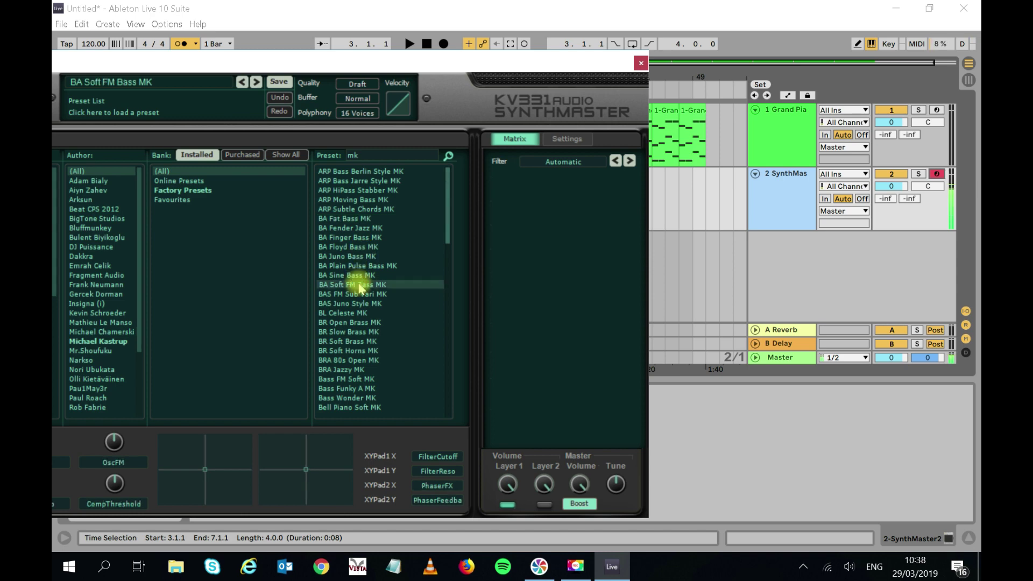
{"action": "left_click", "coordinate": [641, 64]}
- Enable arrangement looping over the first piano clip from bar 3 to bar 7, arm the SynthMaster track, and play the loop
{"action": "left_click", "coordinate": [395, 109]}
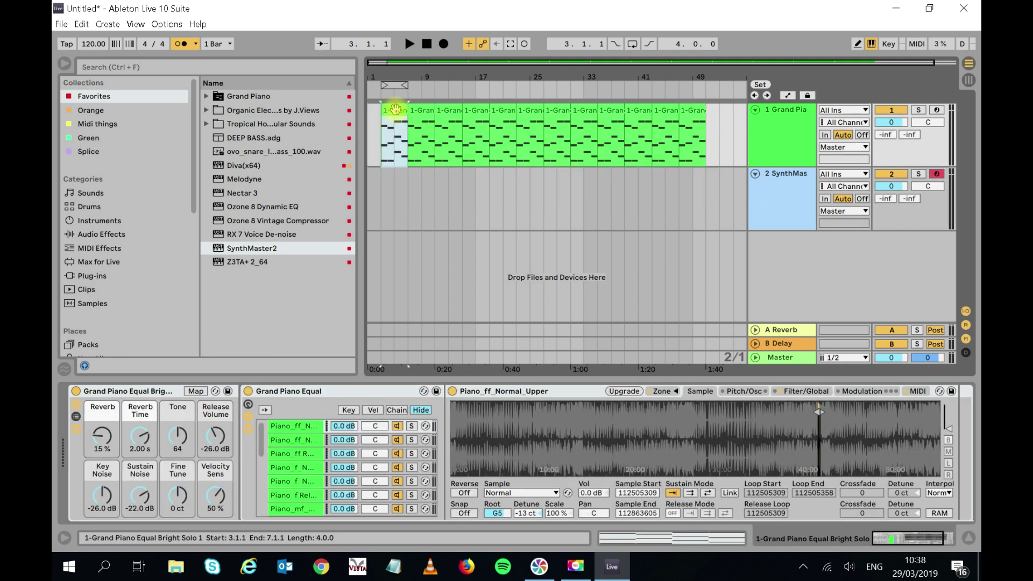
{"action": "left_click", "coordinate": [396, 85]}
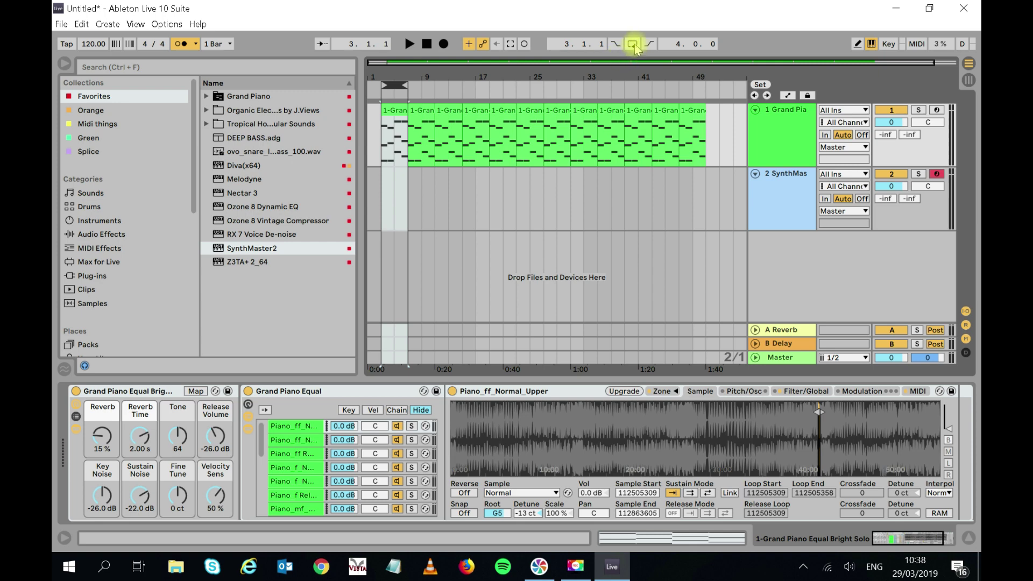
{"action": "left_click", "coordinate": [634, 45]}
{"action": "left_click", "coordinate": [937, 175]}
{"action": "left_click_drag", "start_coordinate": [390, 75], "coordinate": [390, 118]}
{"action": "left_click_drag", "start_coordinate": [442, 74], "coordinate": [440, 71]}
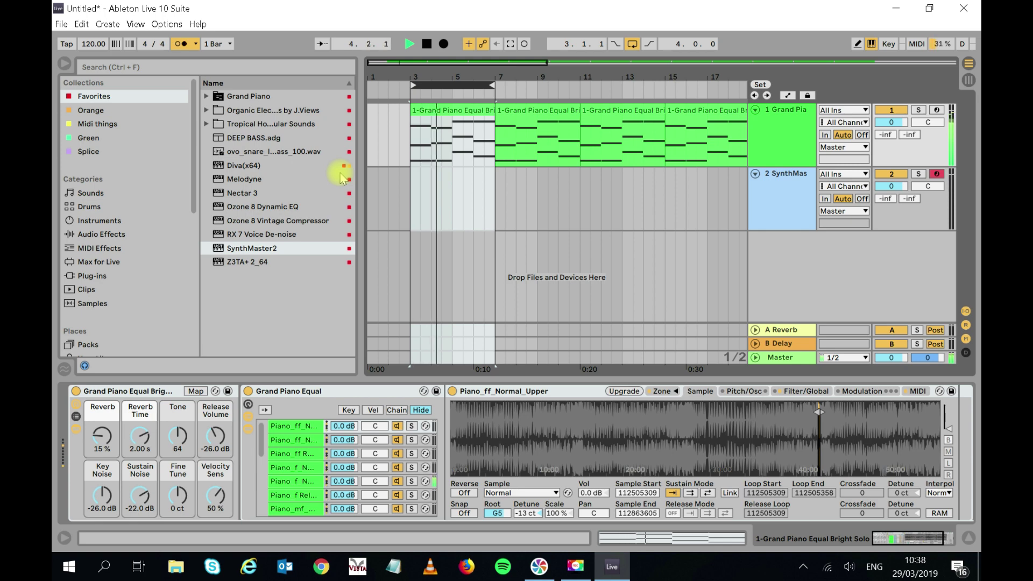
{"action": "key", "text": "space"}
- Copy the first four-bar piano clip onto the SynthMaster track at bar 3
{"action": "double_click", "coordinate": [458, 109]}
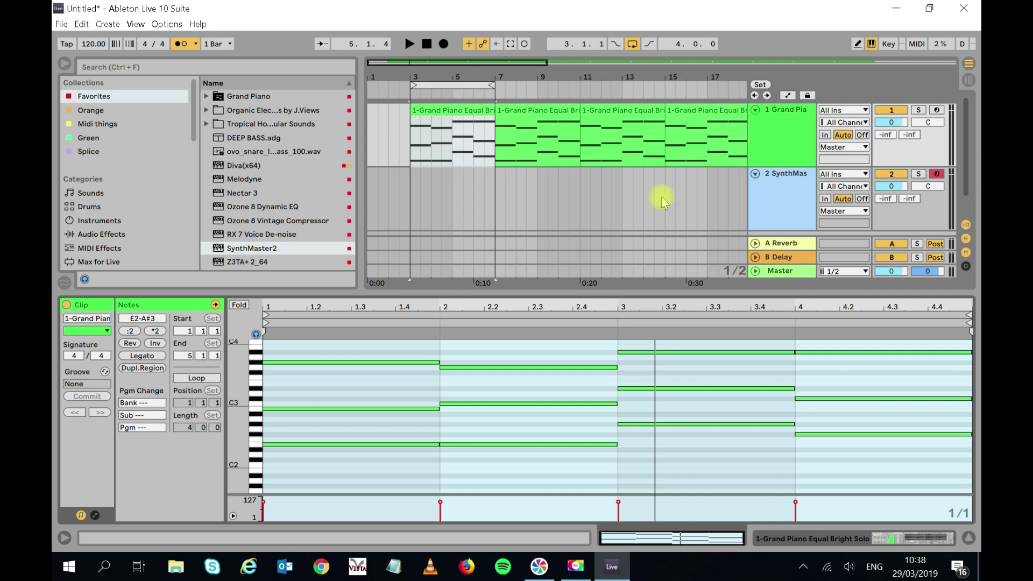
{"action": "left_click", "coordinate": [467, 109]}
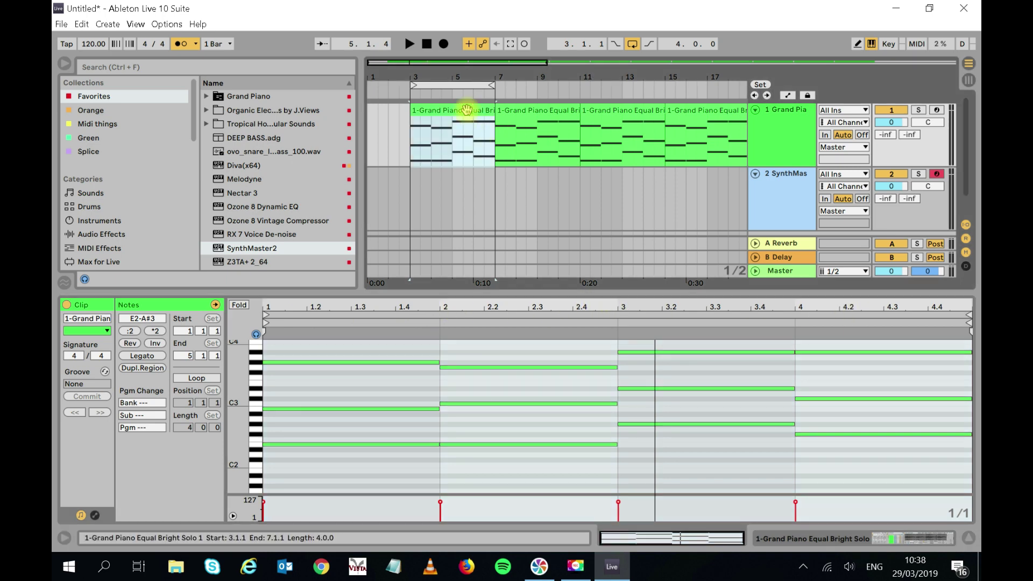
{"action": "key", "text": "Down"}
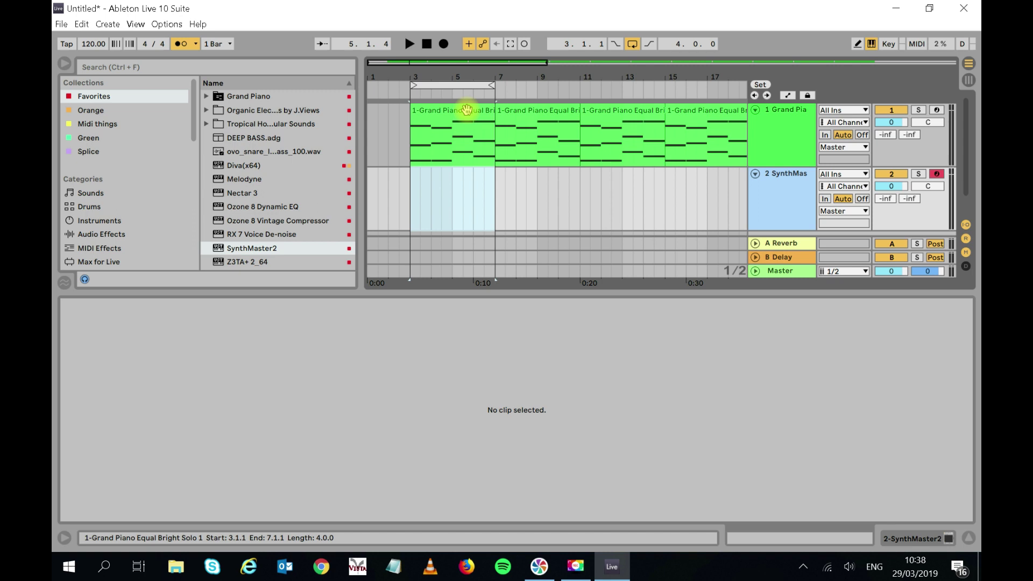
{"action": "left_click", "coordinate": [453, 109]}
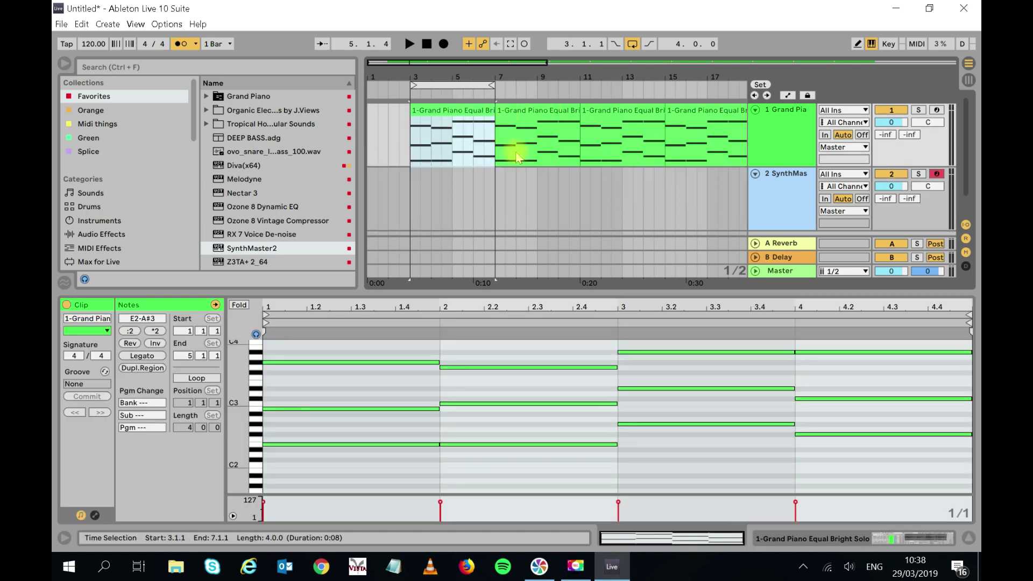
{"action": "key", "text": "Down"}
{"action": "key", "text": "ctrl+v"}
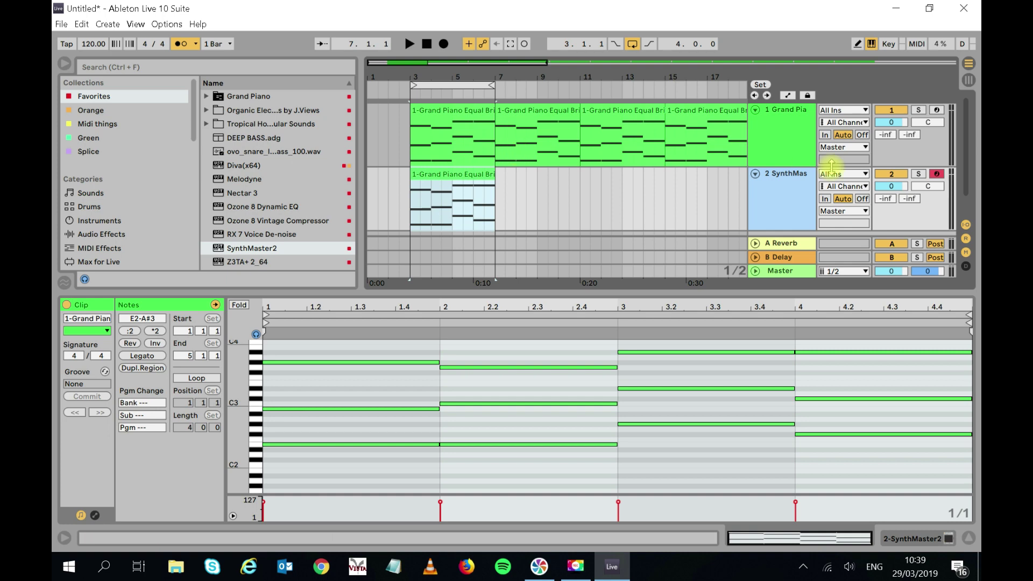
- Delete the upper chord notes in the SynthMaster clip, keeping only each chord's lowest note, and play back the bass with the piano
{"action": "left_click", "coordinate": [379, 350]}
{"action": "left_click_drag", "start_coordinate": [378, 350], "coordinate": [847, 406]}
{"action": "key", "text": "Delete"}
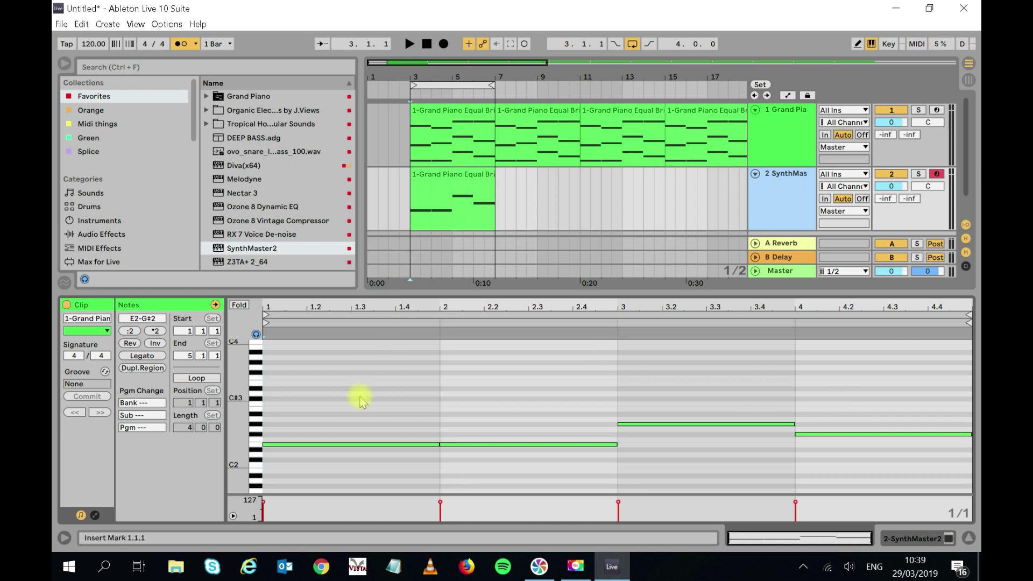
{"action": "key", "text": "space"}
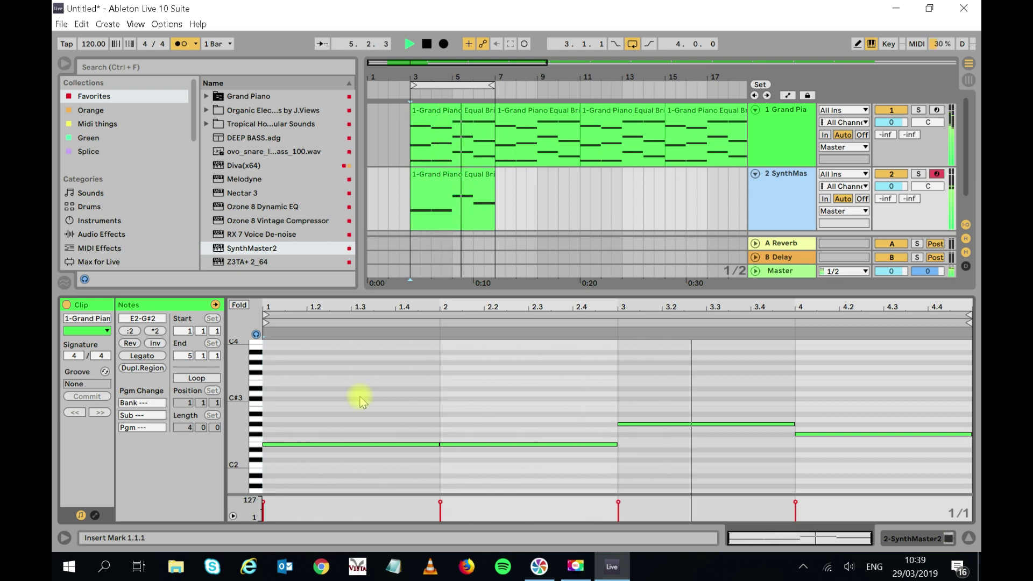
{"action": "key", "text": "space"}
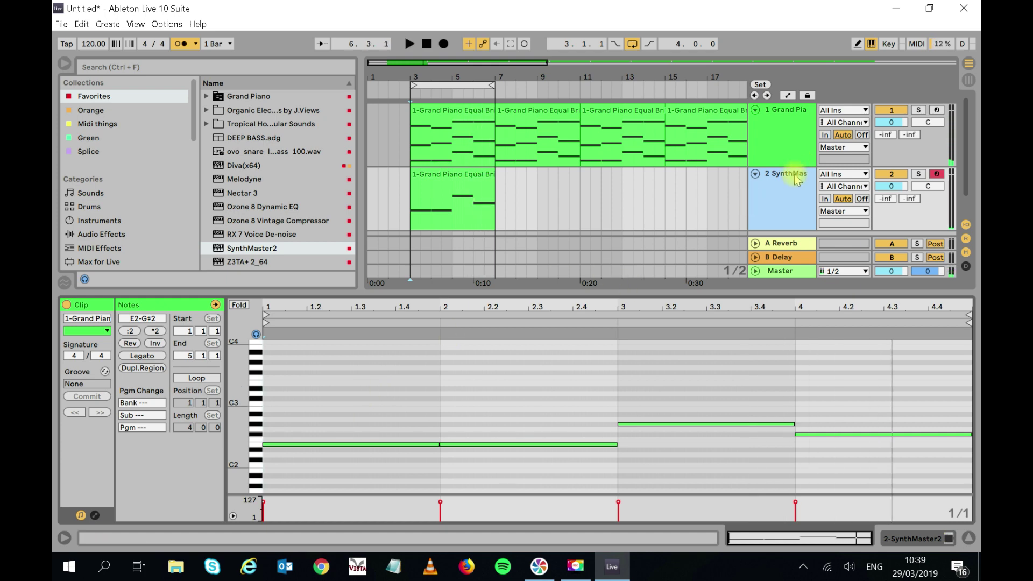
- Duplicate the SynthMaster track with its bass clip and collapse the original SynthMaster track
{"action": "left_click", "coordinate": [785, 188]}
{"action": "right_click", "coordinate": [786, 191]}
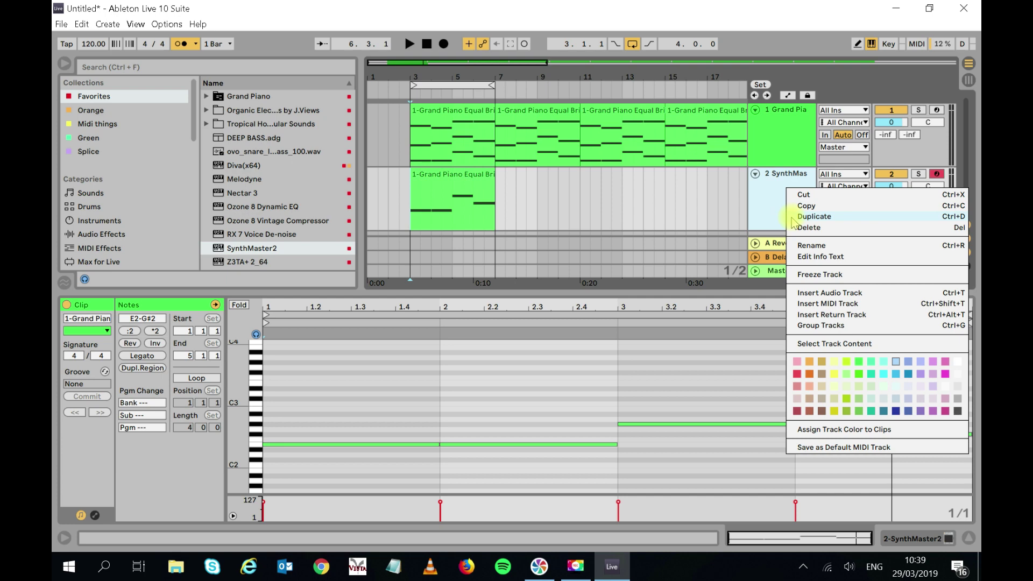
{"action": "left_click", "coordinate": [814, 216]}
{"action": "scroll", "coordinate": [939, 110], "scroll_direction": "down", "scroll_amount": 1}
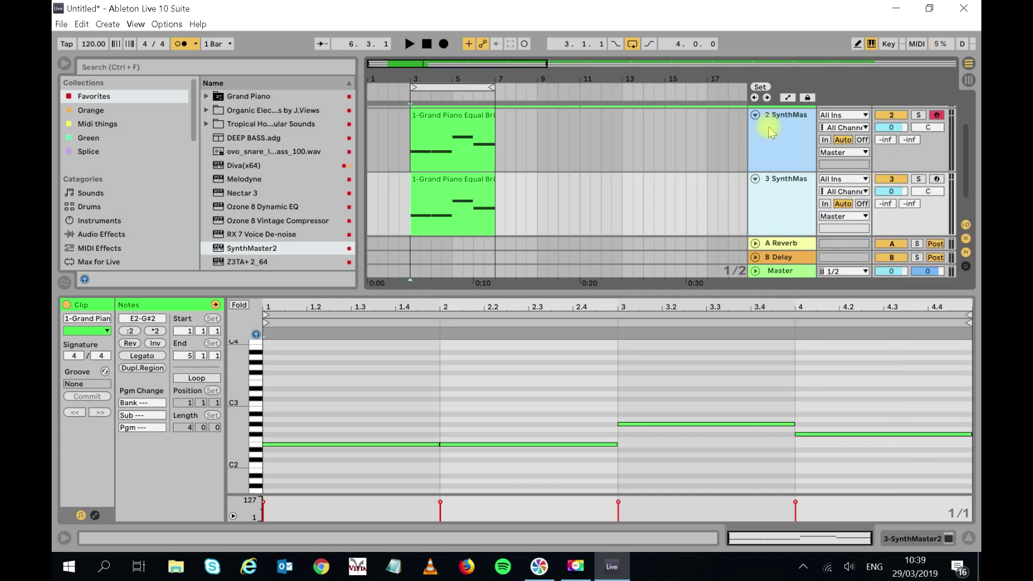
{"action": "left_click", "coordinate": [755, 115]}
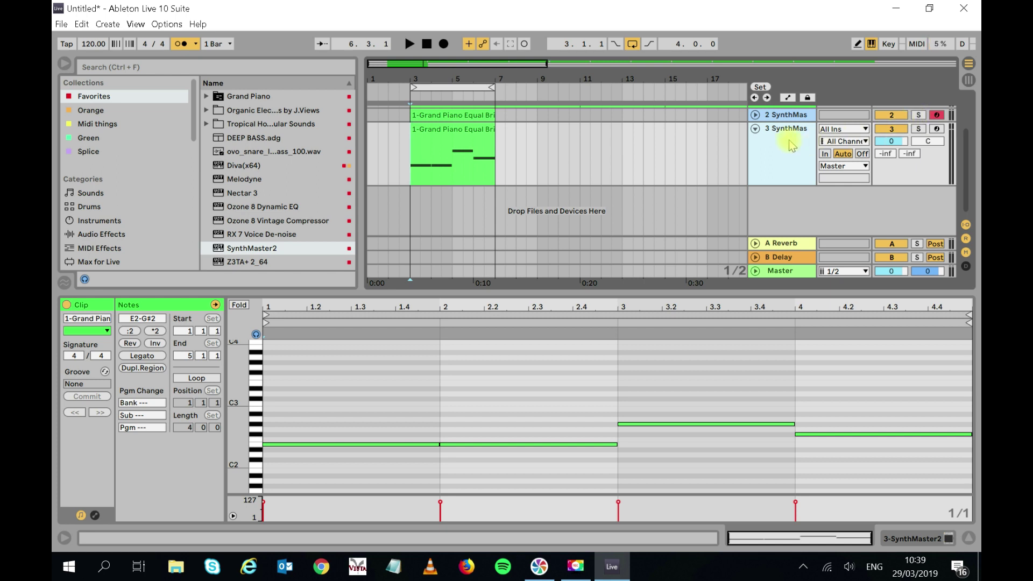
- Open the bass clip on the duplicated SynthMaster track and set its adaptive grid to Narrow
{"action": "left_click", "coordinate": [450, 135]}
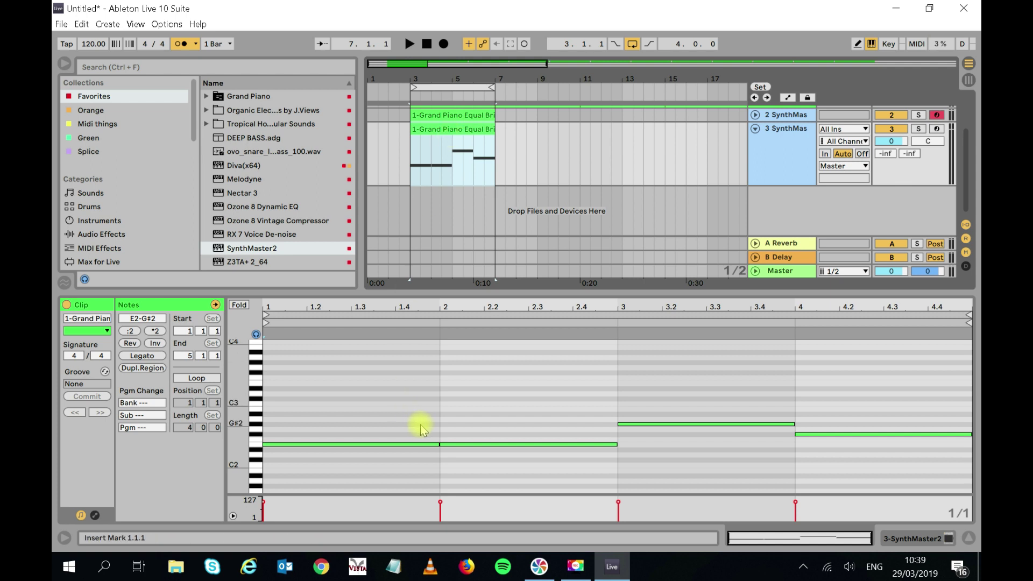
{"action": "left_click", "coordinate": [404, 430]}
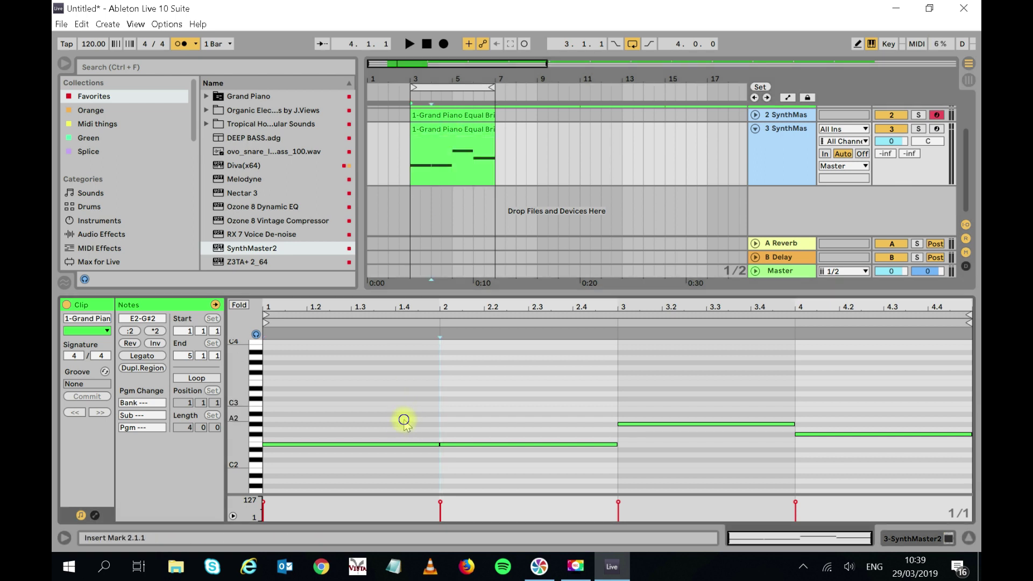
{"action": "right_click", "coordinate": [404, 419]}
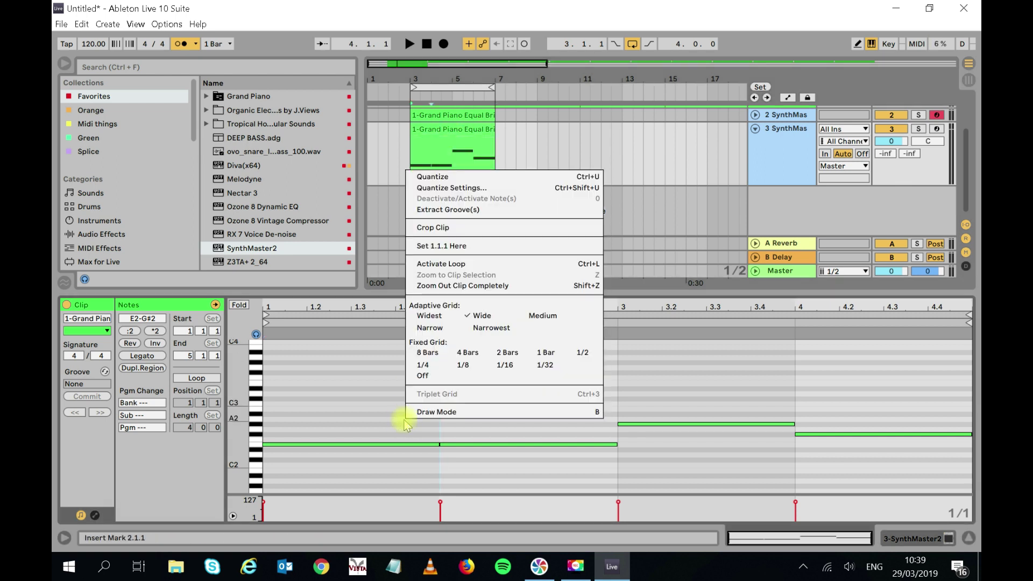
{"action": "left_click", "coordinate": [441, 328]}
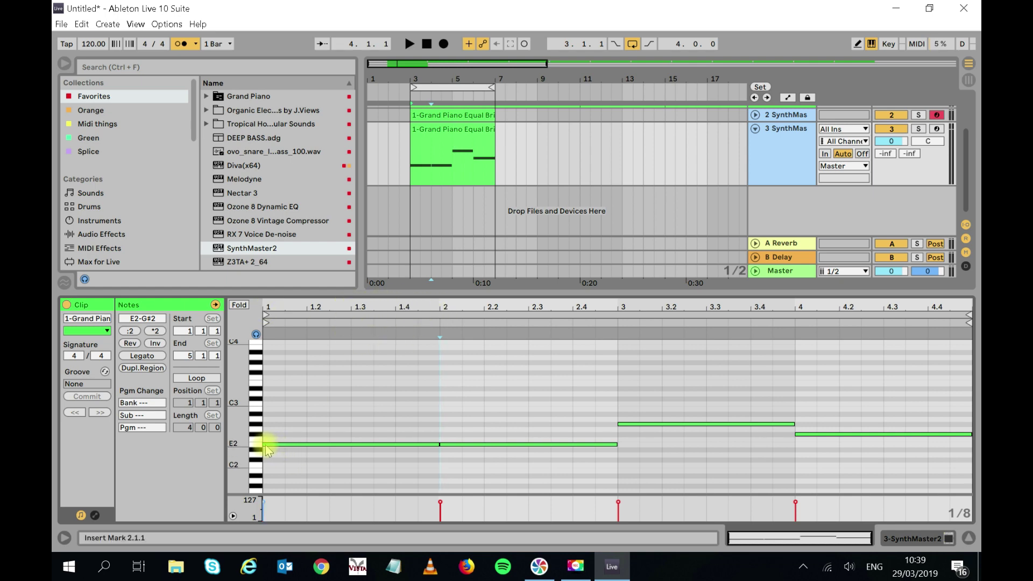
- Trim the duplicated clip's four bass notes so each starts on beat 3 of its bar and lasts one beat
{"action": "left_click_drag", "start_coordinate": [265, 444], "coordinate": [344, 442]}
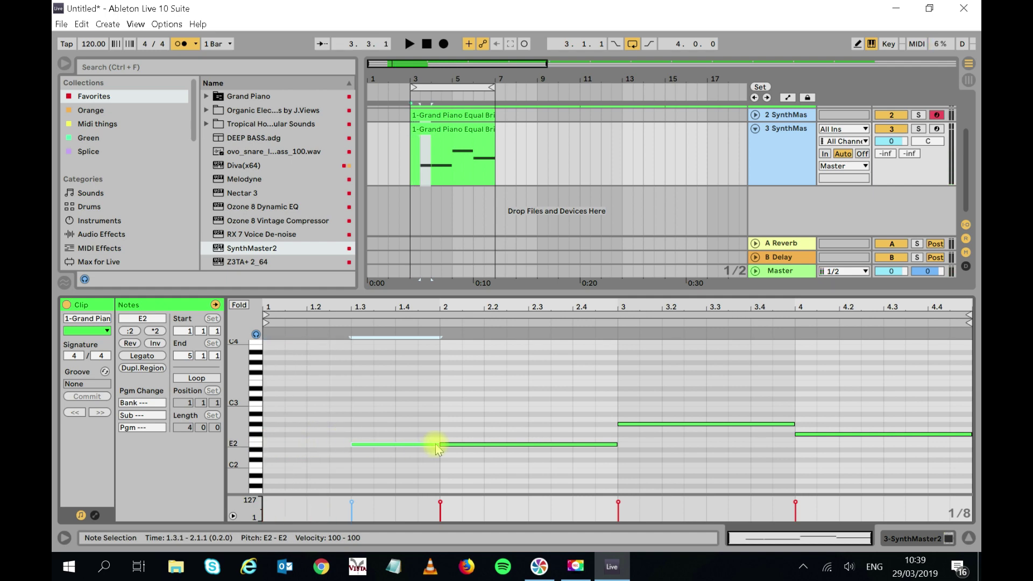
{"action": "left_click_drag", "start_coordinate": [437, 444], "coordinate": [526, 440]}
{"action": "left_click_drag", "start_coordinate": [616, 443], "coordinate": [706, 424]}
{"action": "left_click_drag", "start_coordinate": [794, 424], "coordinate": [884, 433]}
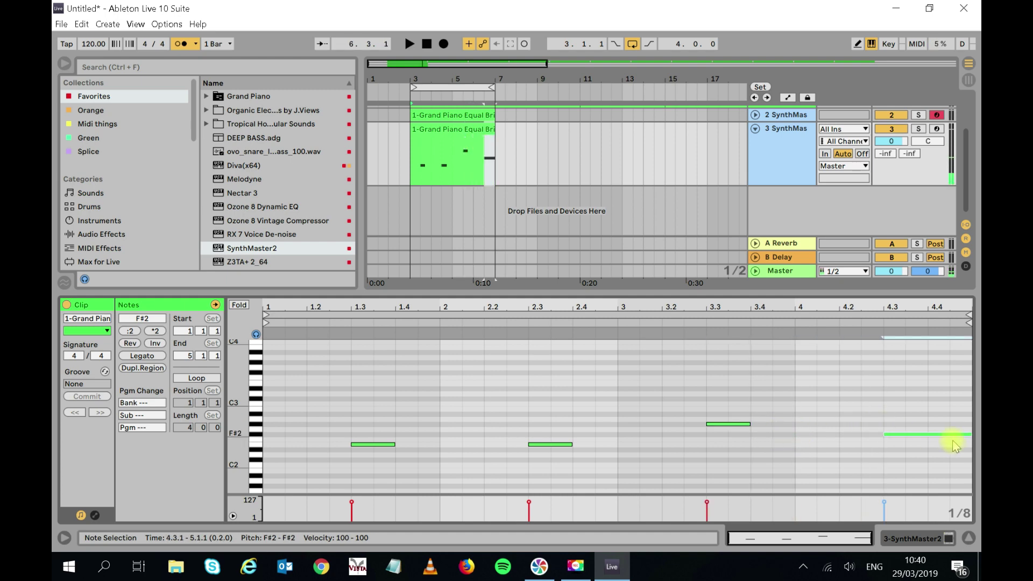
{"action": "left_click_drag", "start_coordinate": [971, 434], "coordinate": [935, 433]}
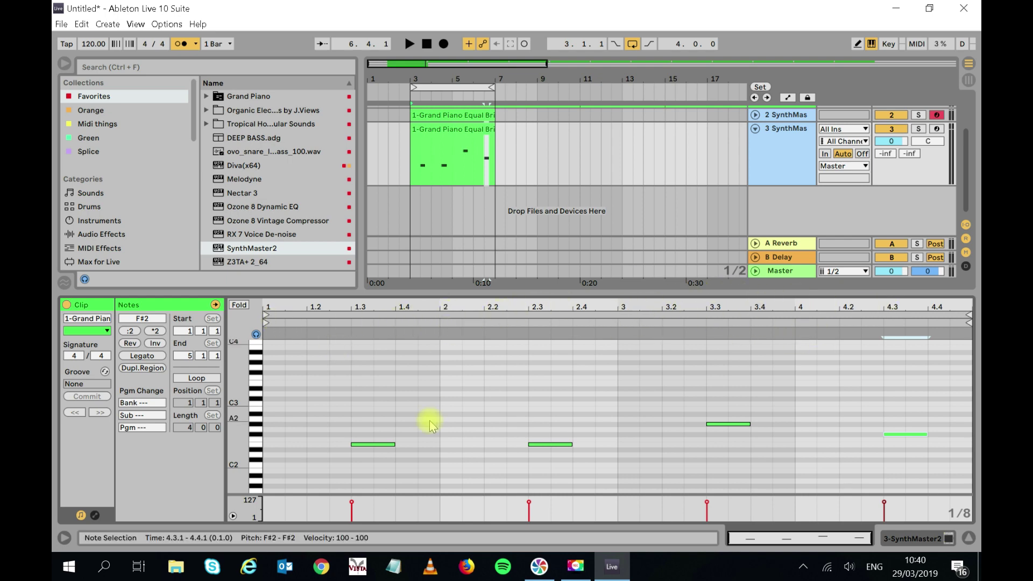
- Play the loop with the shortened bass notes, transpose all four down one octave to the E1–G#1 range, and play it again
{"action": "left_click", "coordinate": [444, 85]}
{"action": "key", "text": "space"}
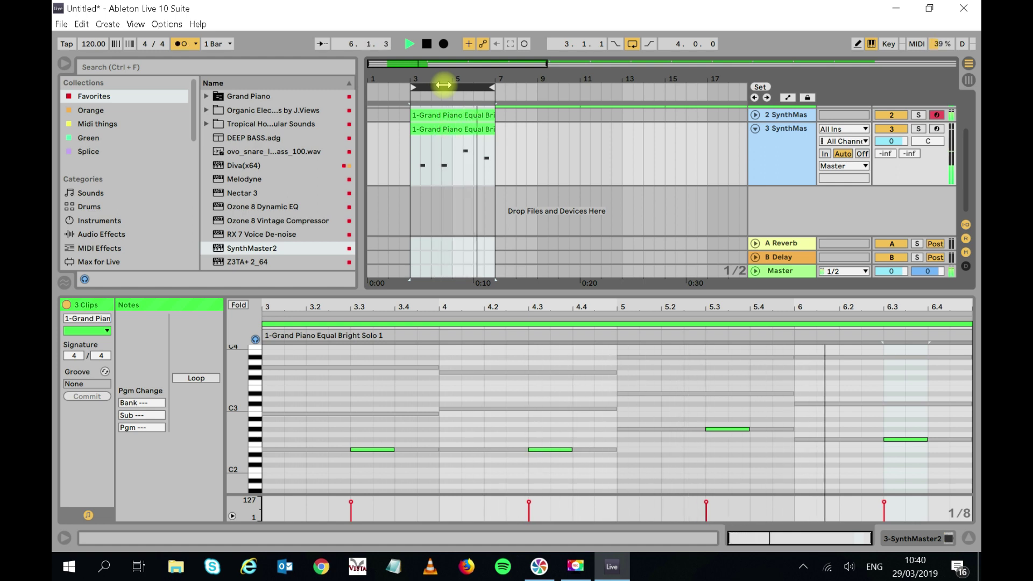
{"action": "left_click", "coordinate": [932, 464]}
{"action": "key", "text": "space"}
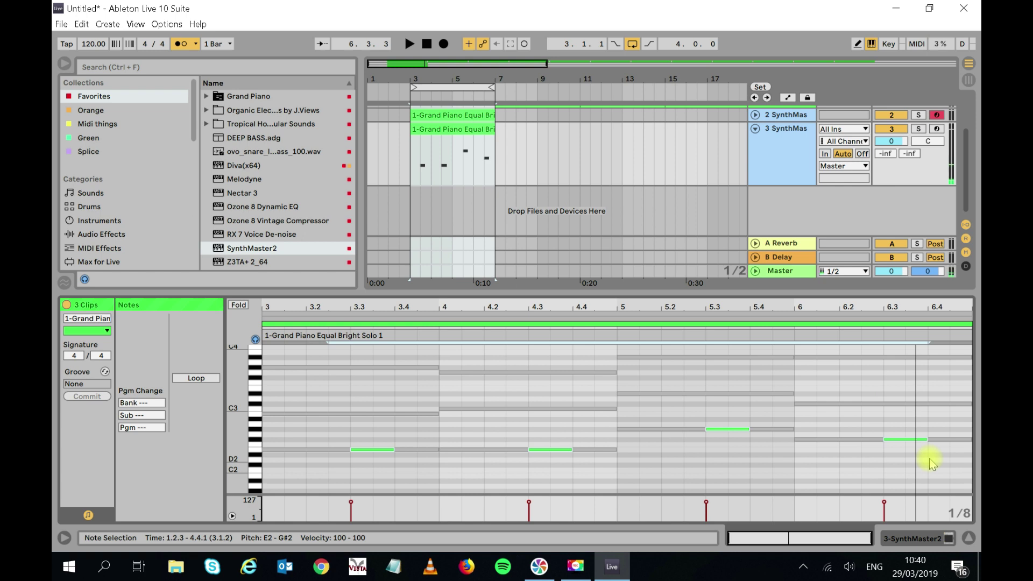
{"action": "key", "text": "shift+Down"}
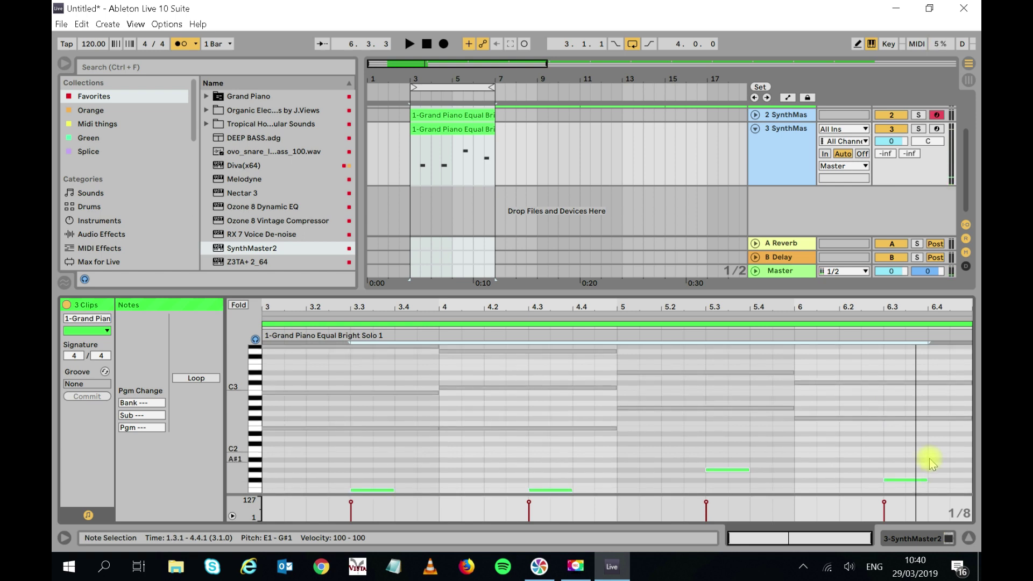
{"action": "key", "text": "space"}
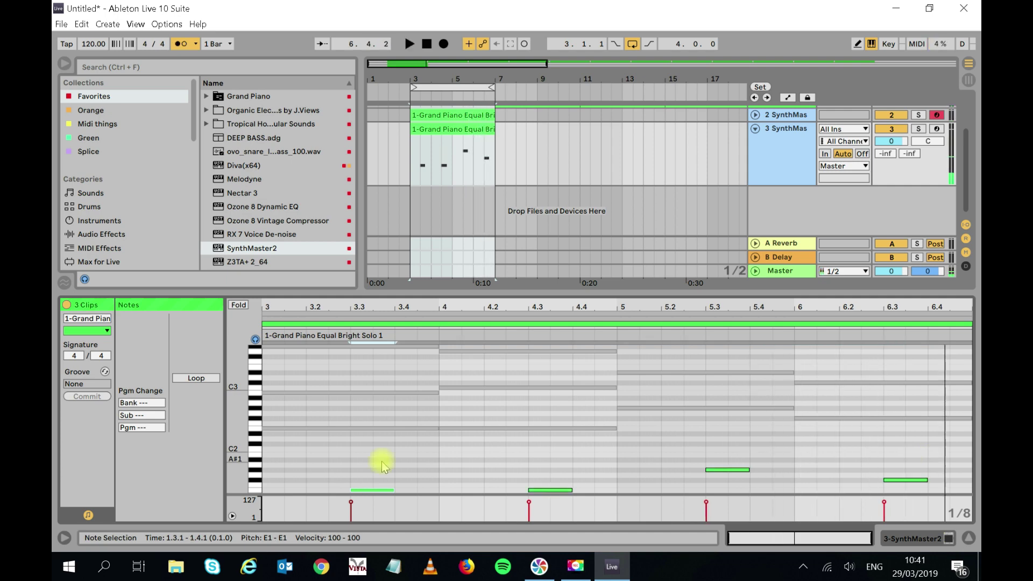
- Copy the four low bass notes onto beat 1 of each bar and fold the note editor to the used pitches
{"action": "left_click_drag", "start_coordinate": [337, 459], "coordinate": [950, 503]}
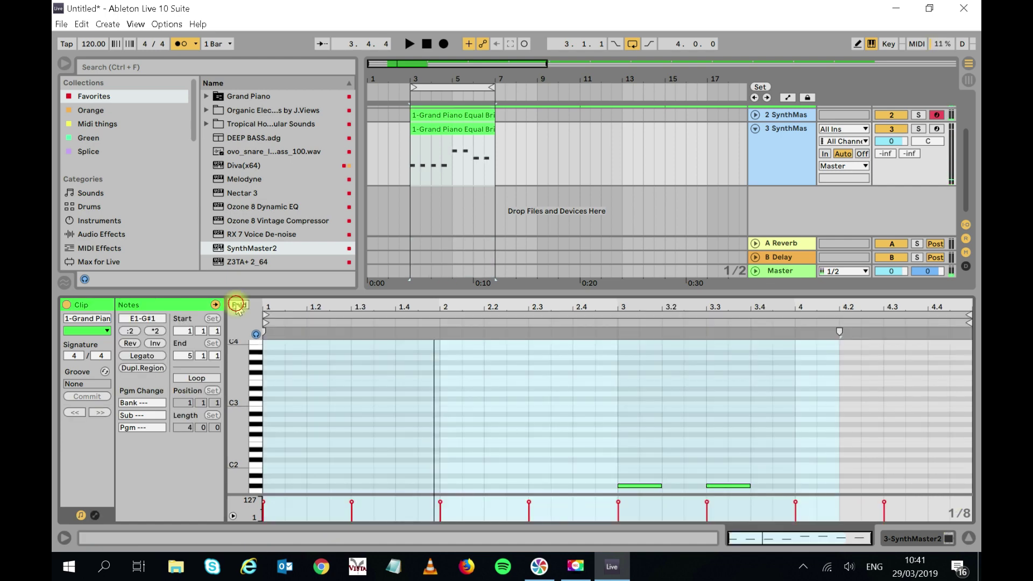
{"action": "key", "text": "f"}
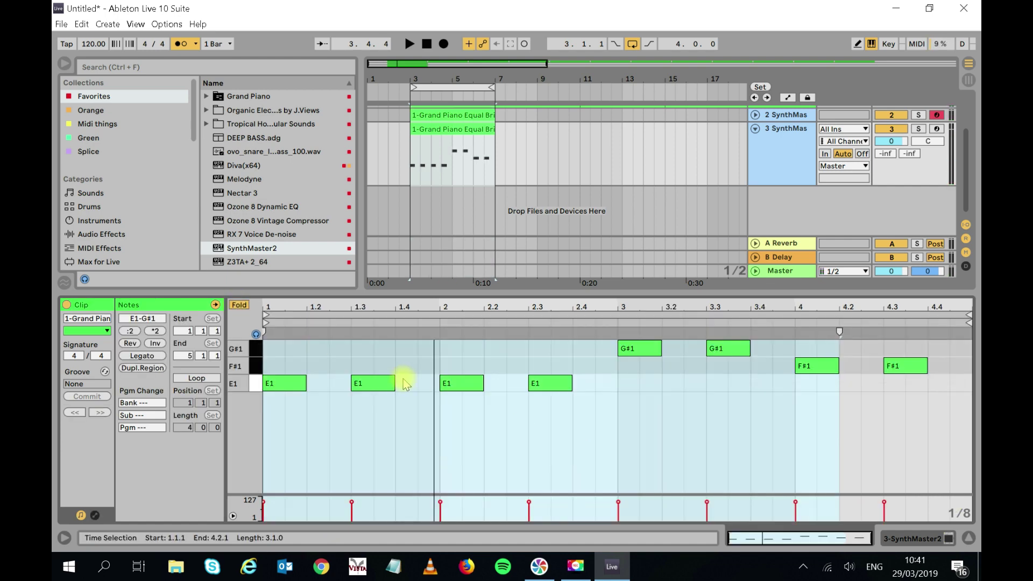
{"action": "left_click", "coordinate": [293, 387]}
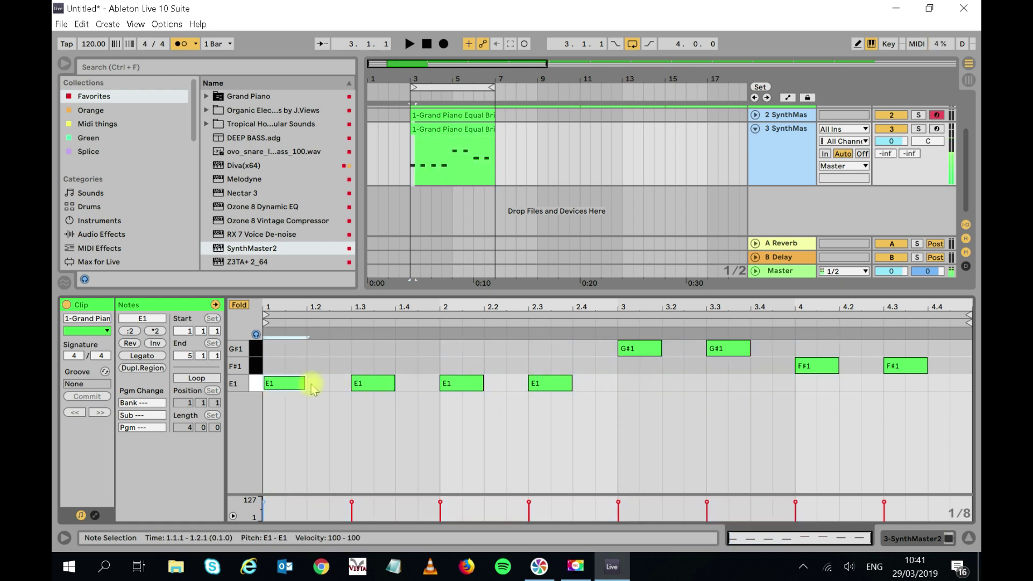
{"action": "left_click", "coordinate": [377, 383]}
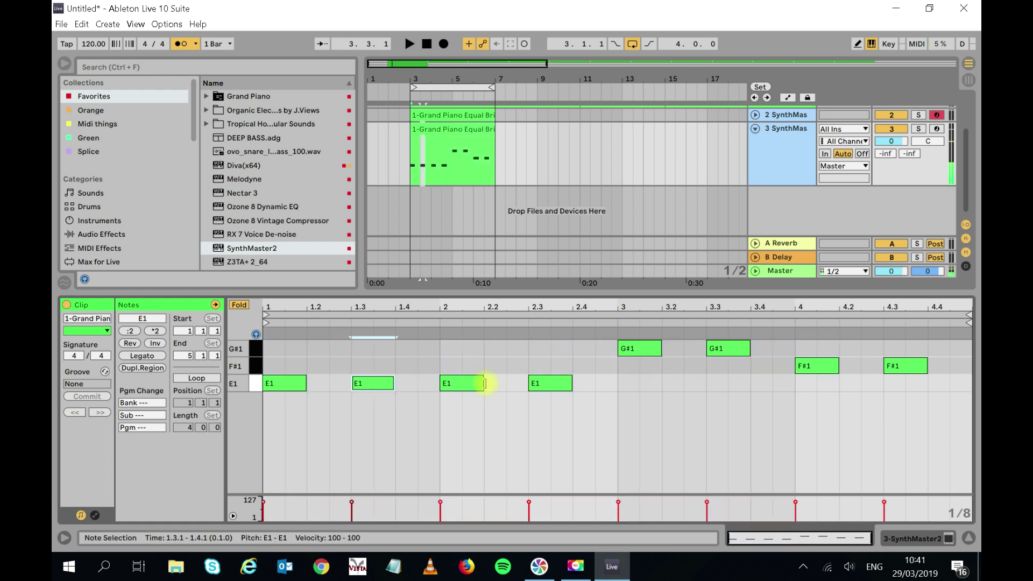
{"action": "left_click", "coordinate": [270, 381]}
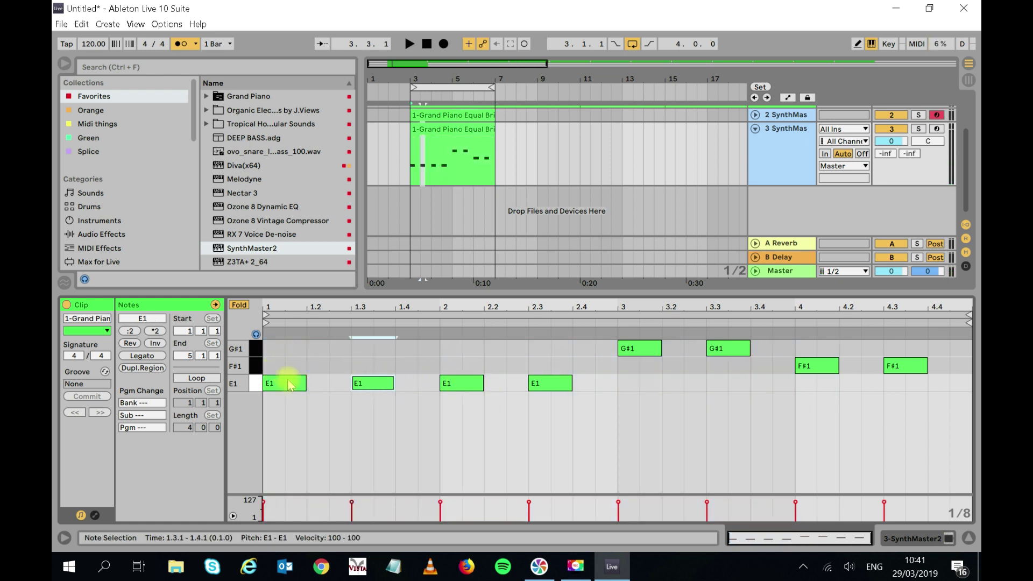
- Play the loop to hear the low bass notes on beats 1 and 3 of each bar, and stop playback
{"action": "left_click", "coordinate": [357, 384]}
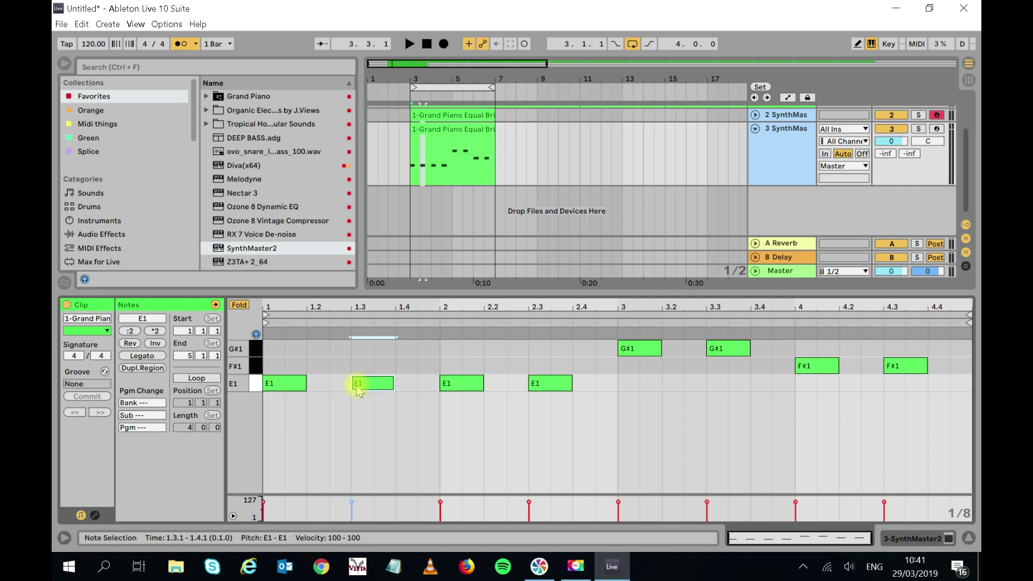
{"action": "key", "text": "space"}
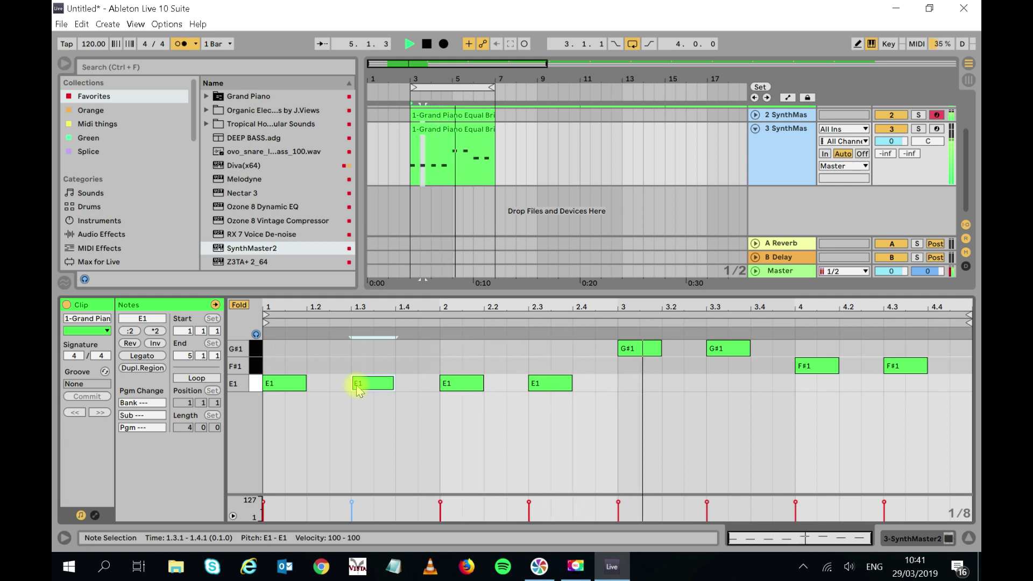
{"action": "key", "text": "space"}
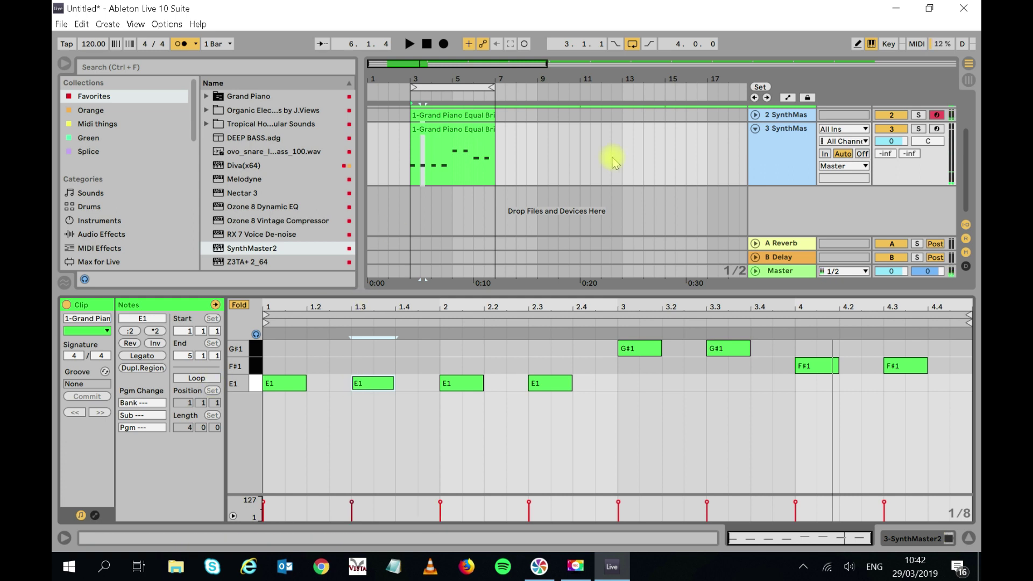
- Fold the open SynthMaster and Grand Piano tracks and insert a new audio track below them
{"action": "left_click", "coordinate": [756, 130]}
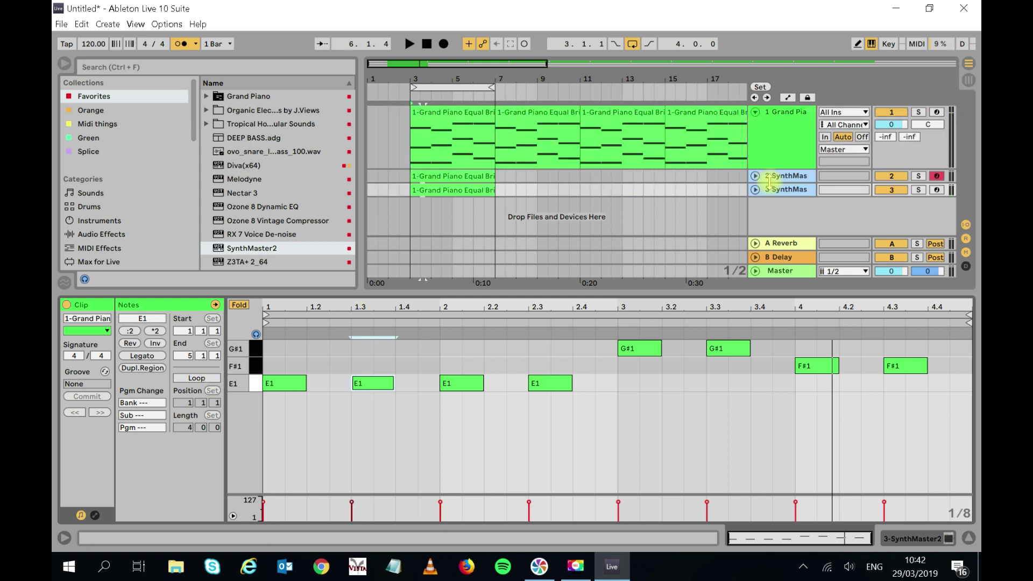
{"action": "left_click", "coordinate": [755, 112]}
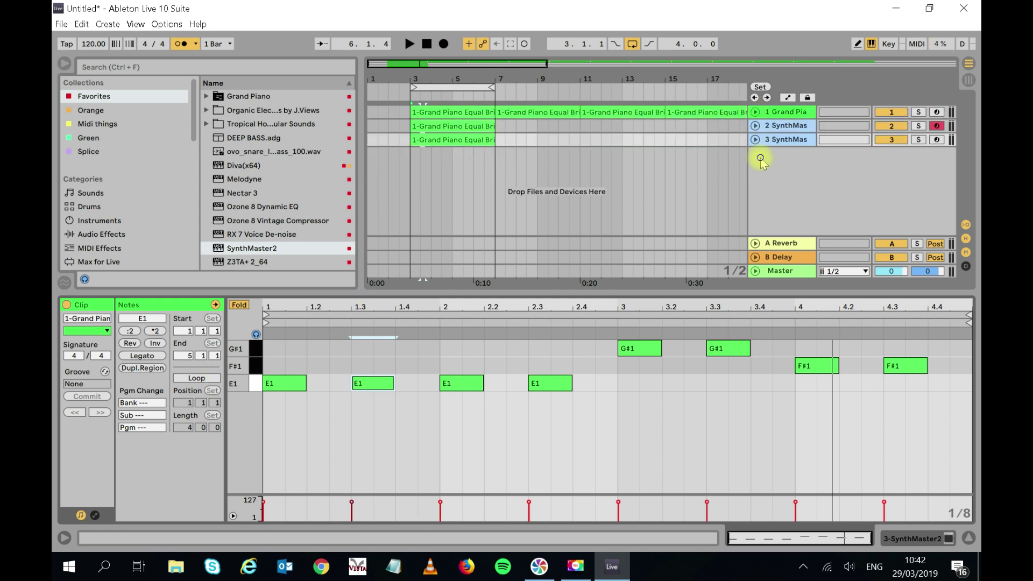
{"action": "right_click", "coordinate": [764, 162]}
{"action": "left_click", "coordinate": [776, 166]}
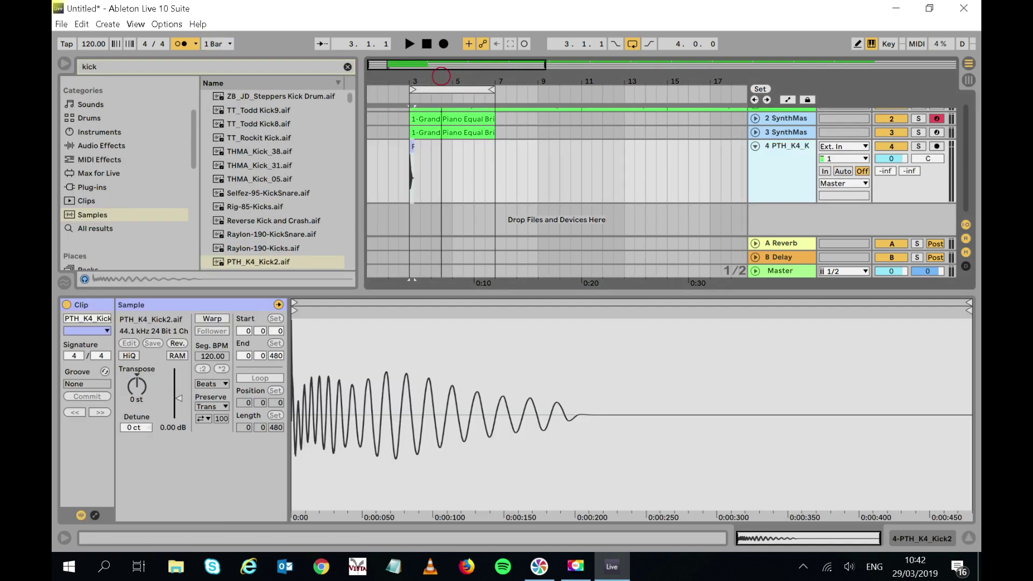
- Duplicate the PTH_K4_Kick2 clip onto every beat of the four-bar loop starting at bar 3, and select the loop's contents
{"action": "left_click_drag", "start_coordinate": [441, 76], "coordinate": [442, 124]}
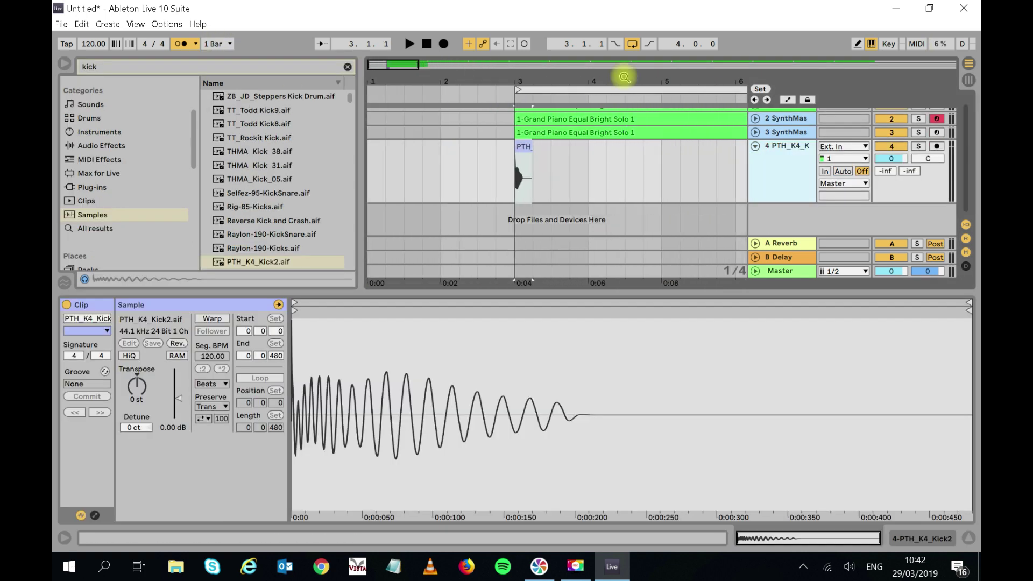
{"action": "left_click", "coordinate": [521, 150]}
{"action": "key", "text": "ctrl+d"}
{"action": "key", "text": "ctrl+d"}
{"action": "key", "text": "ctrl+d"}
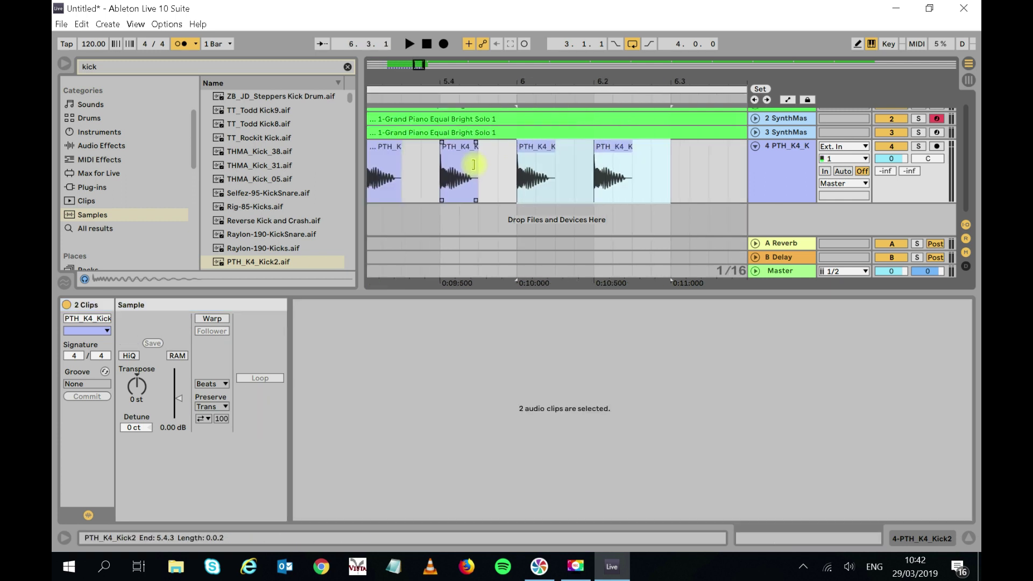
{"action": "key", "text": "ctrl+d"}
{"action": "left_click_drag", "start_coordinate": [475, 82], "coordinate": [487, 81]}
{"action": "left_click", "coordinate": [449, 88]}
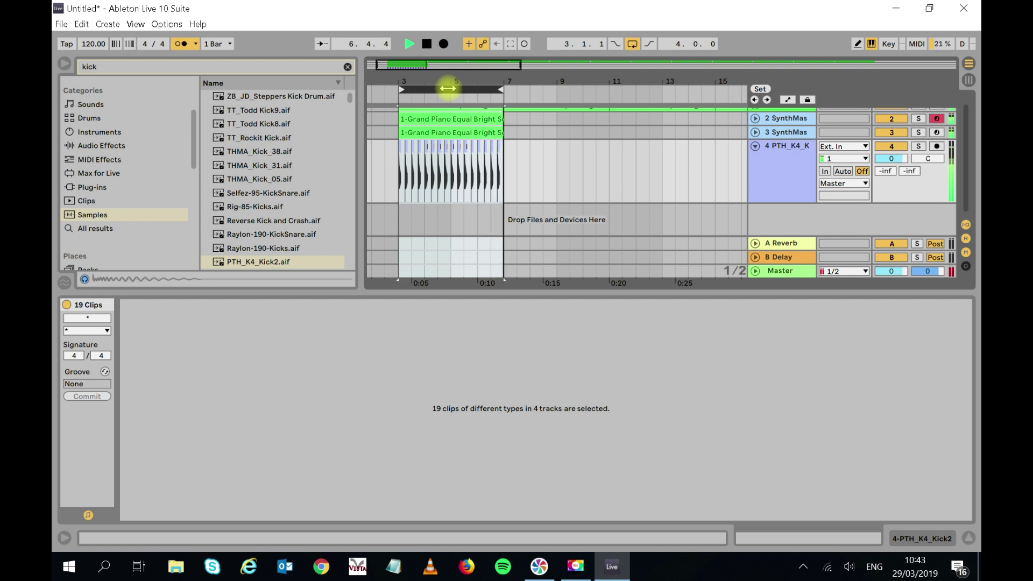
- Fold the kick track, unfold track 2 SynthMaster, add a Compressor to it and show the Compressor's sidechain settings
{"action": "left_click", "coordinate": [755, 146]}
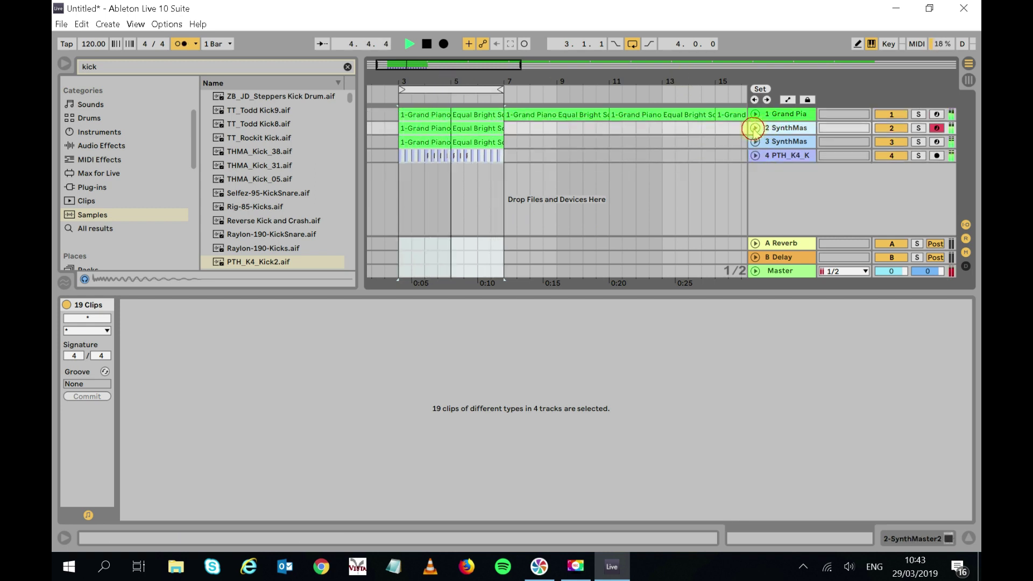
{"action": "left_click", "coordinate": [763, 130]}
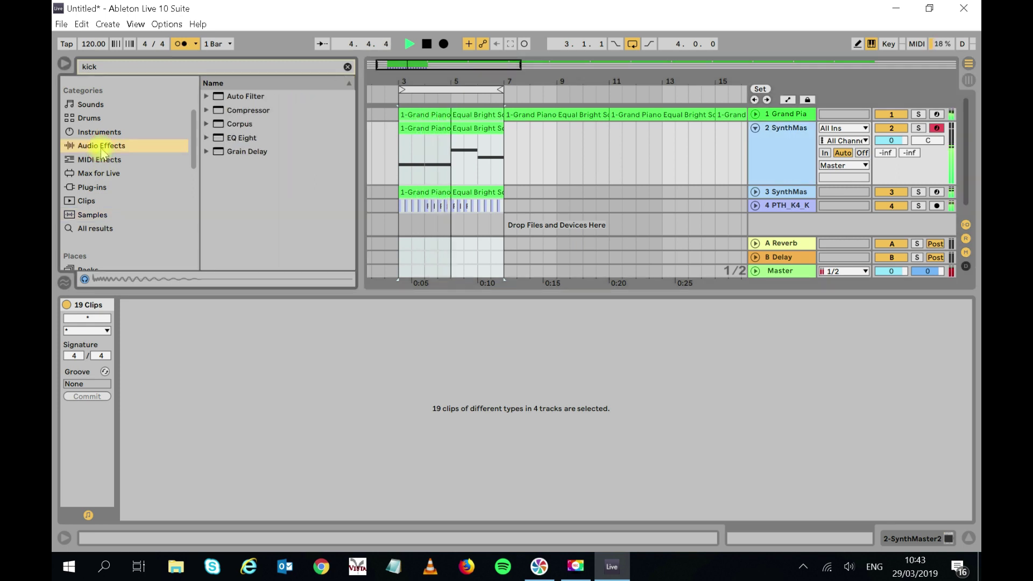
{"action": "left_click_drag", "start_coordinate": [223, 110], "coordinate": [544, 152]}
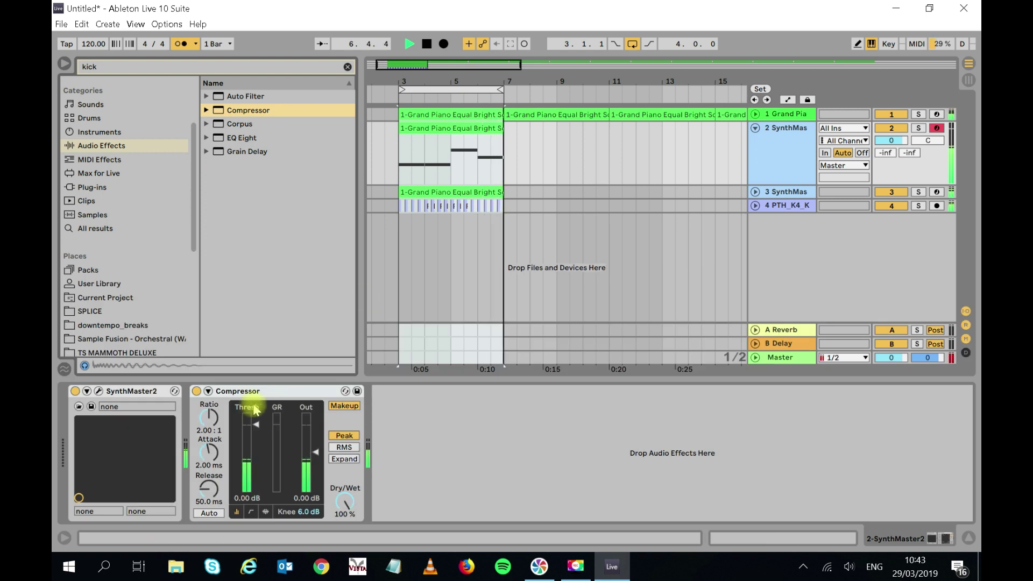
{"action": "left_click", "coordinate": [208, 391]}
{"action": "left_click", "coordinate": [213, 406]}
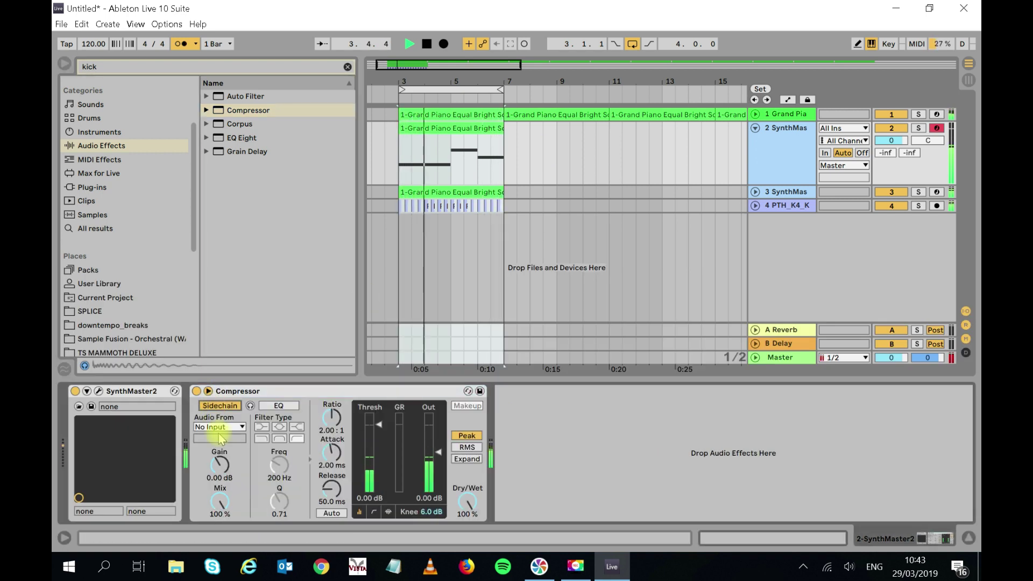
{"action": "right_click", "coordinate": [794, 211]}
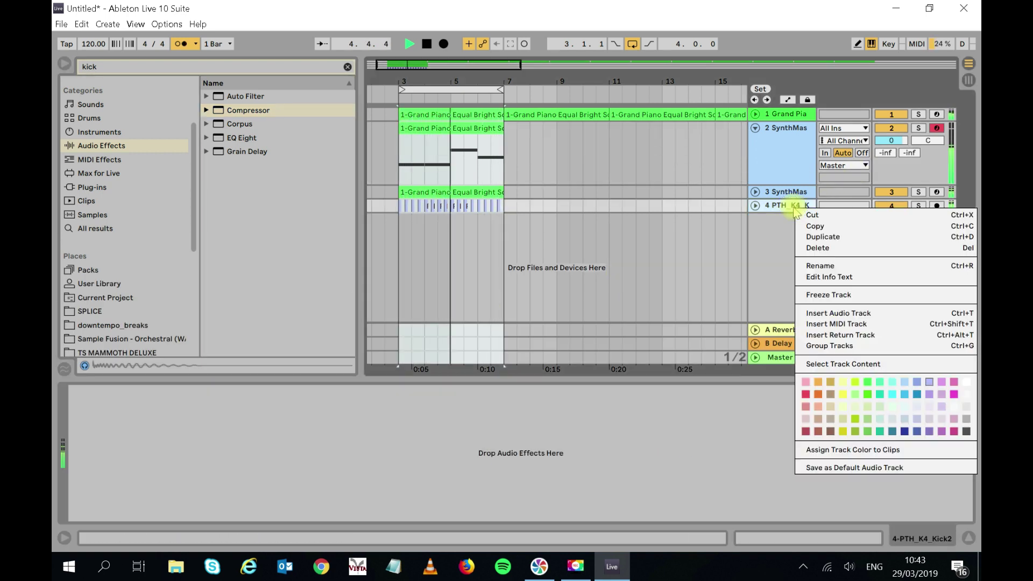
{"action": "left_click", "coordinate": [818, 267]}
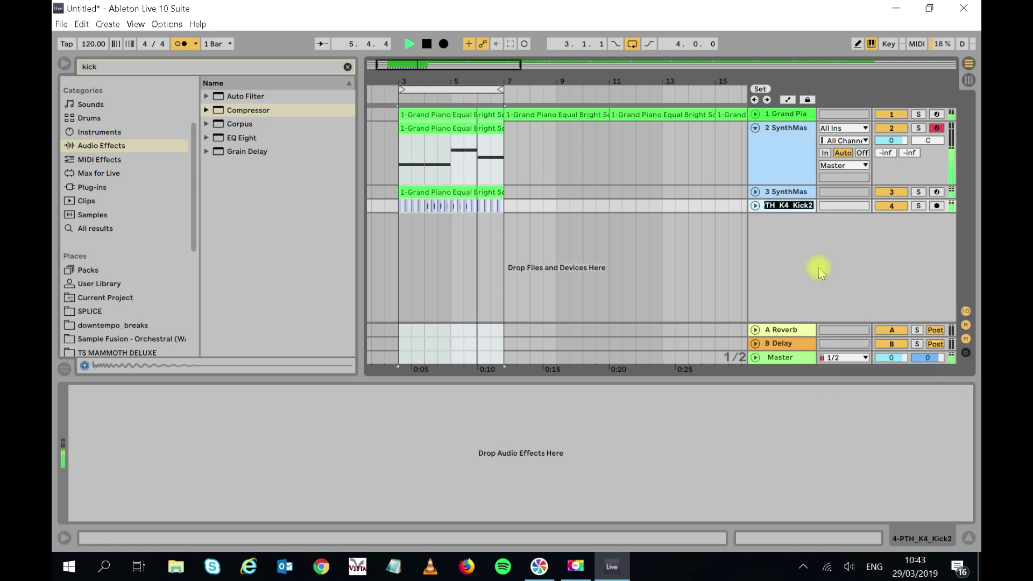
{"action": "key", "text": "Return"}
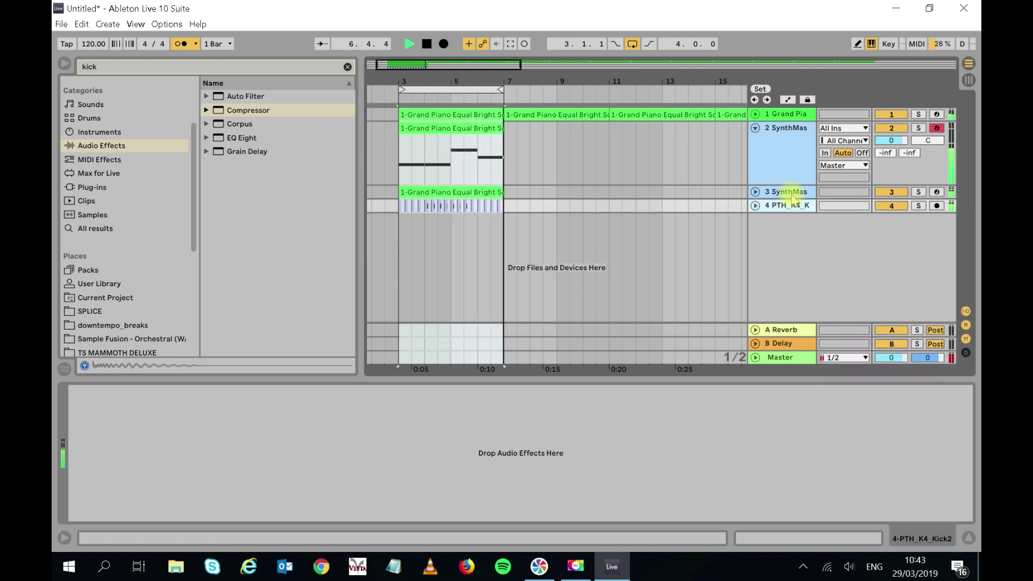
- Rename the PTH_K4_Kick2 track to Kick
{"action": "right_click", "coordinate": [790, 205]}
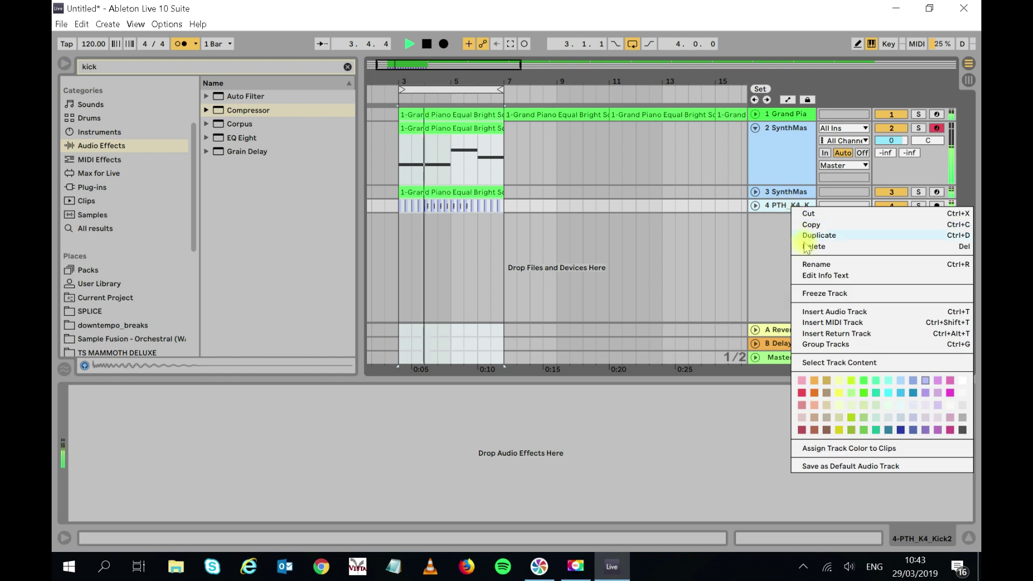
{"action": "left_click", "coordinate": [805, 264]}
{"action": "type", "text": "Kick"}
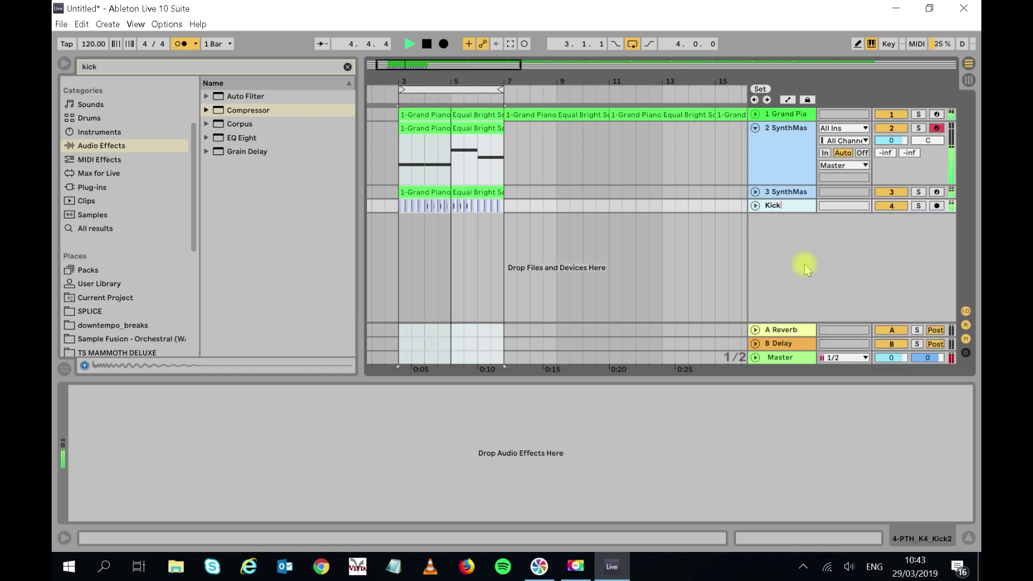
{"action": "key", "text": "Return"}
- On track 2's Compressor, set the sidechain source to Kick, the threshold to -40.1 dB and the output gain to 6.94 dB
{"action": "left_click", "coordinate": [776, 132]}
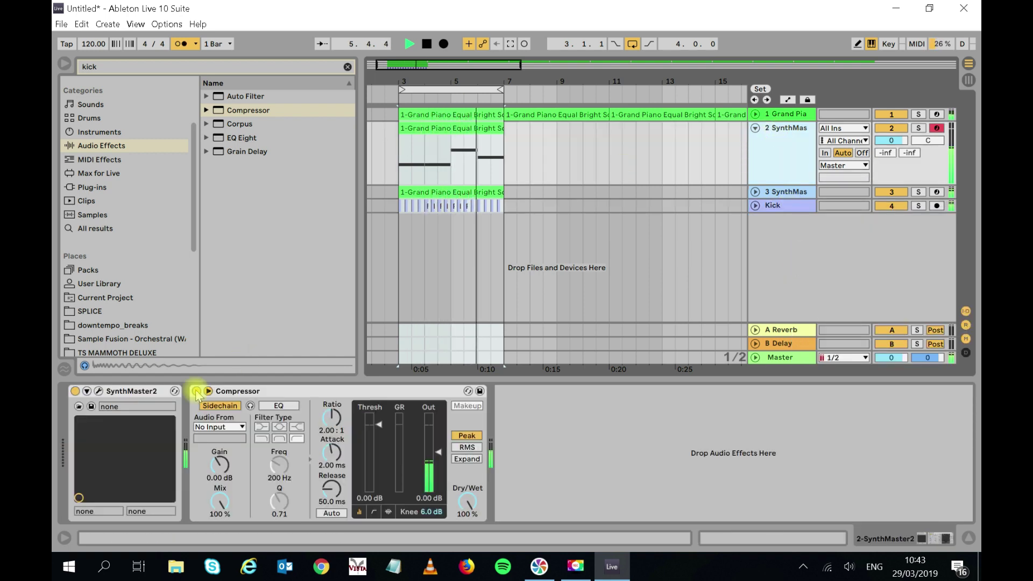
{"action": "left_click", "coordinate": [219, 426]}
{"action": "left_click", "coordinate": [203, 472]}
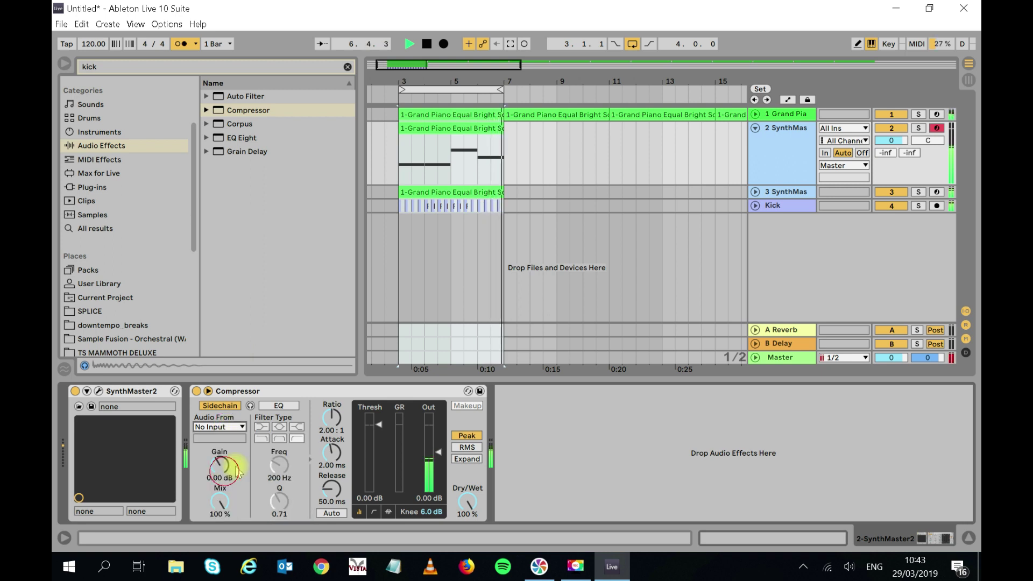
{"action": "left_click_drag", "start_coordinate": [379, 425], "coordinate": [379, 479]}
{"action": "left_click_drag", "start_coordinate": [438, 452], "coordinate": [439, 446]}
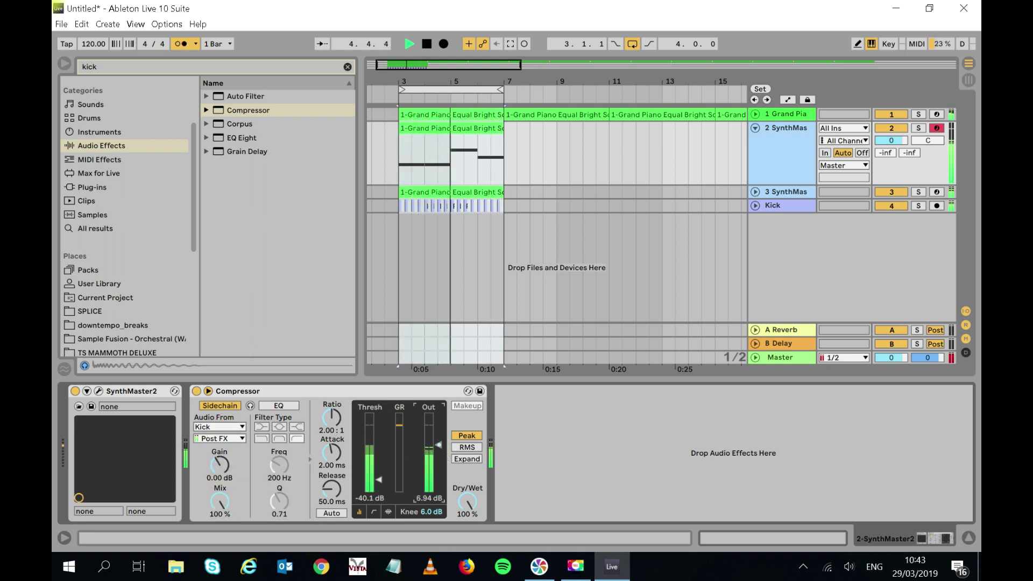
- Insert two new audio tracks below the Kick track
{"action": "right_click", "coordinate": [773, 186]}
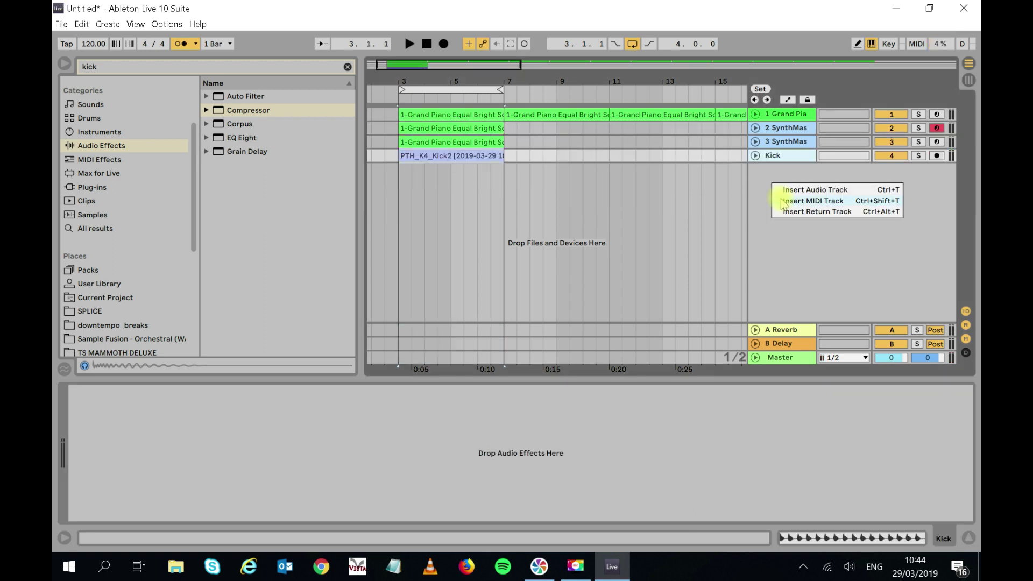
{"action": "left_click", "coordinate": [785, 191]}
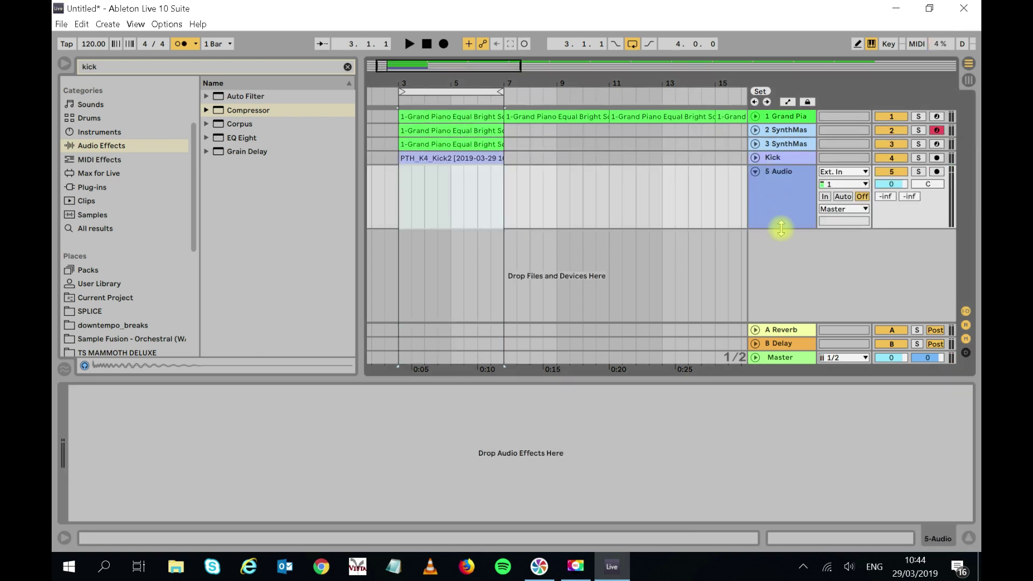
{"action": "right_click", "coordinate": [781, 243]}
{"action": "left_click", "coordinate": [789, 252]}
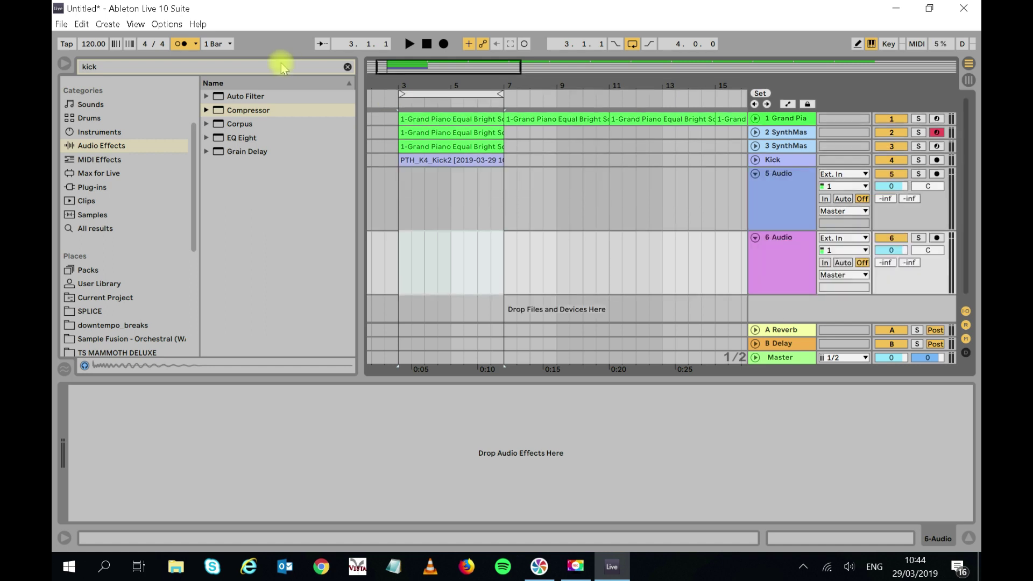
- Replace the browser search with "hat" and limit the results to samples
{"action": "left_click", "coordinate": [254, 68]}
{"action": "key", "text": "BackSpace"}
{"action": "key", "text": "BackSpace"}
{"action": "key", "text": "BackSpace"}
{"action": "key", "text": "BackSpace"}
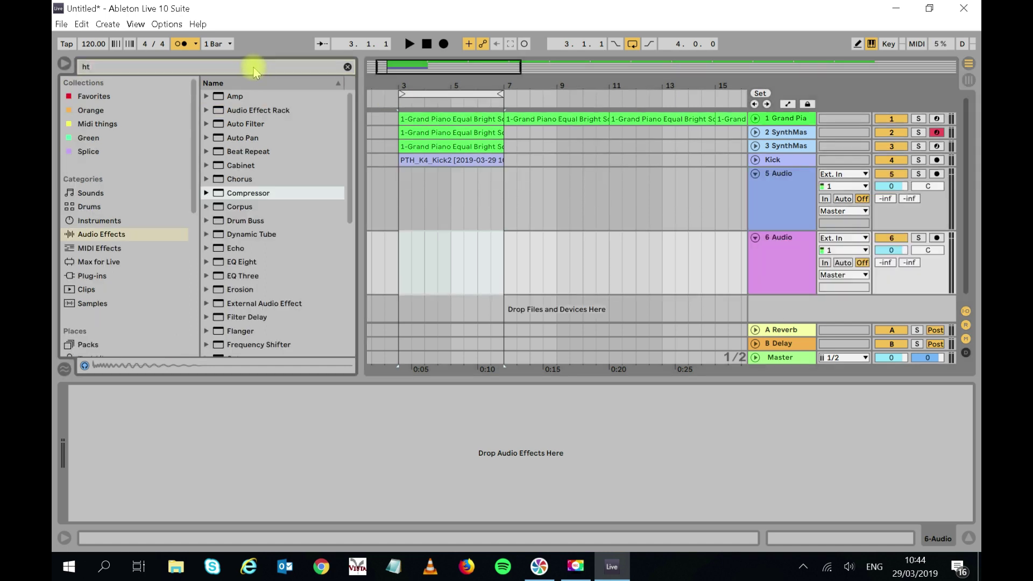
{"action": "type", "text": "ht"}
{"action": "key", "text": "BackSpace"}
{"action": "type", "text": "at"}
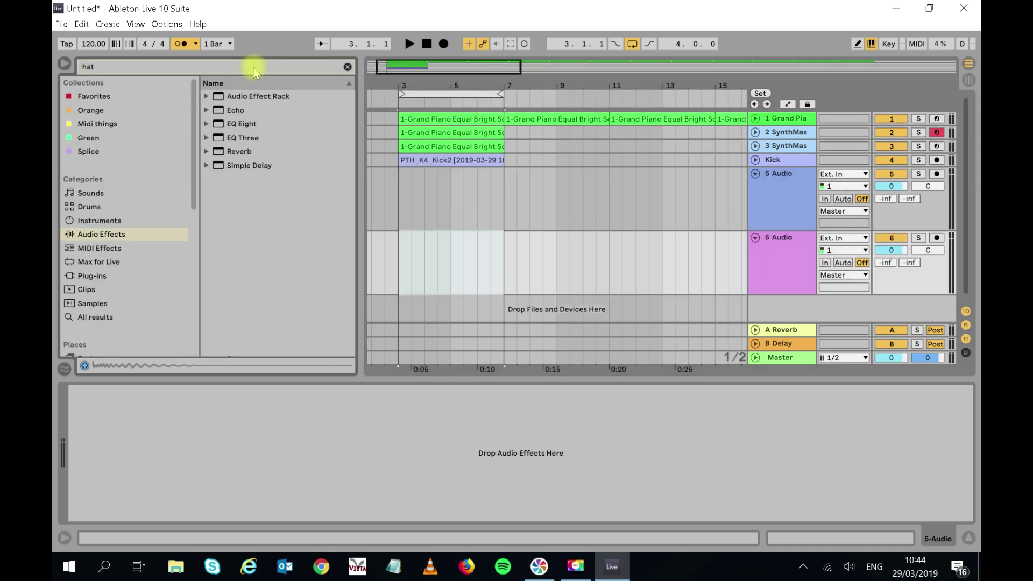
{"action": "left_click", "coordinate": [70, 304]}
- Audition hat samples from SKOpenHat to PTH_K5_Hat1 and place PTH_K5_Hat1 on audio track 5 at 3.3.1
{"action": "left_click", "coordinate": [245, 264]}
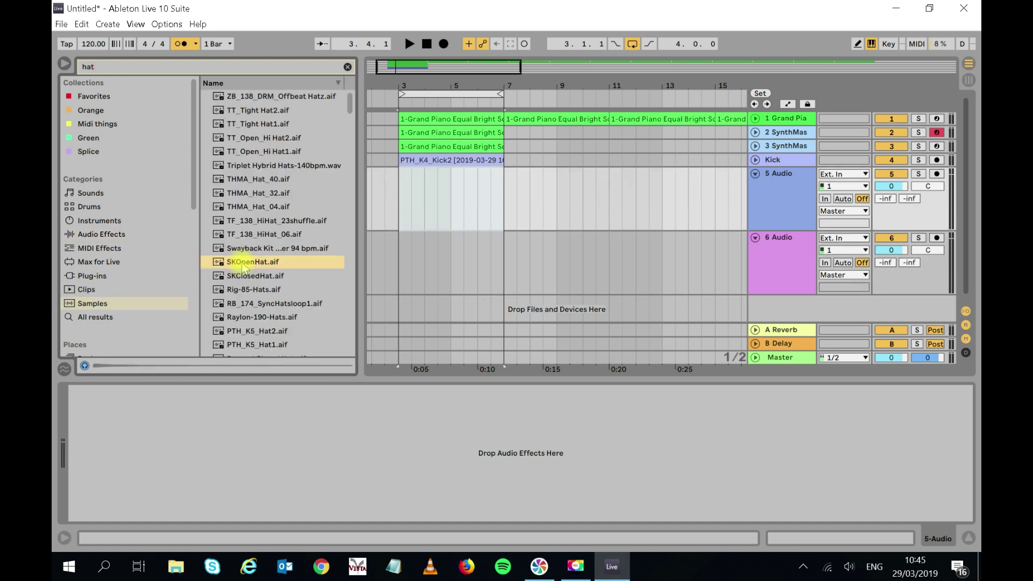
{"action": "left_click", "coordinate": [242, 276]}
{"action": "left_click", "coordinate": [243, 290]}
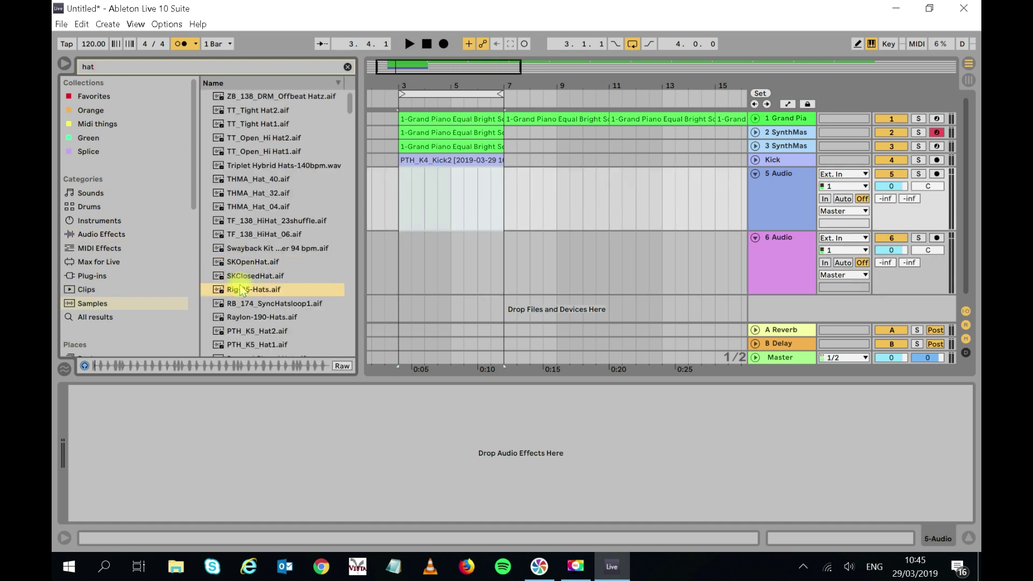
{"action": "left_click", "coordinate": [237, 319]}
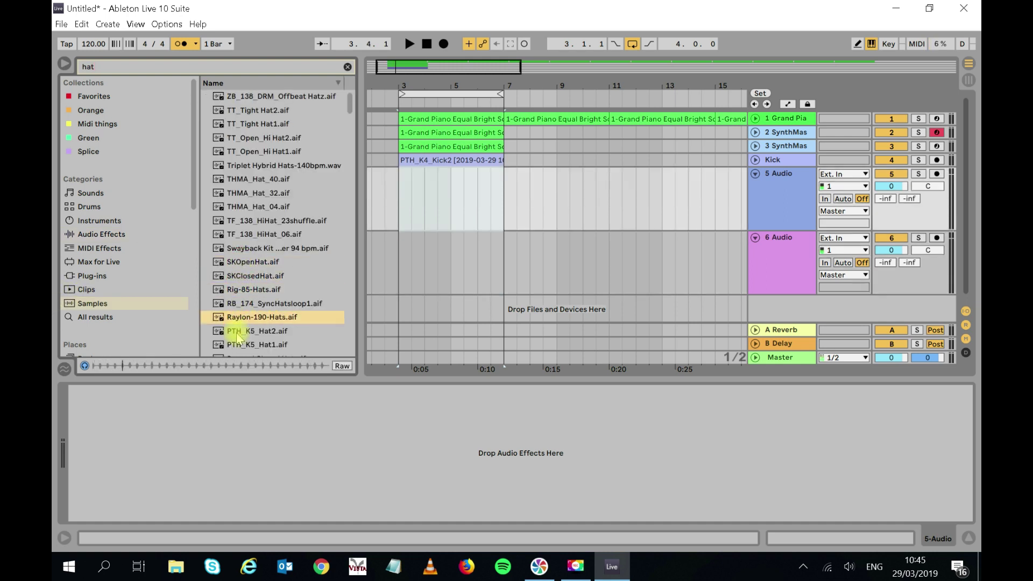
{"action": "left_click", "coordinate": [238, 332]}
{"action": "left_click", "coordinate": [237, 347]}
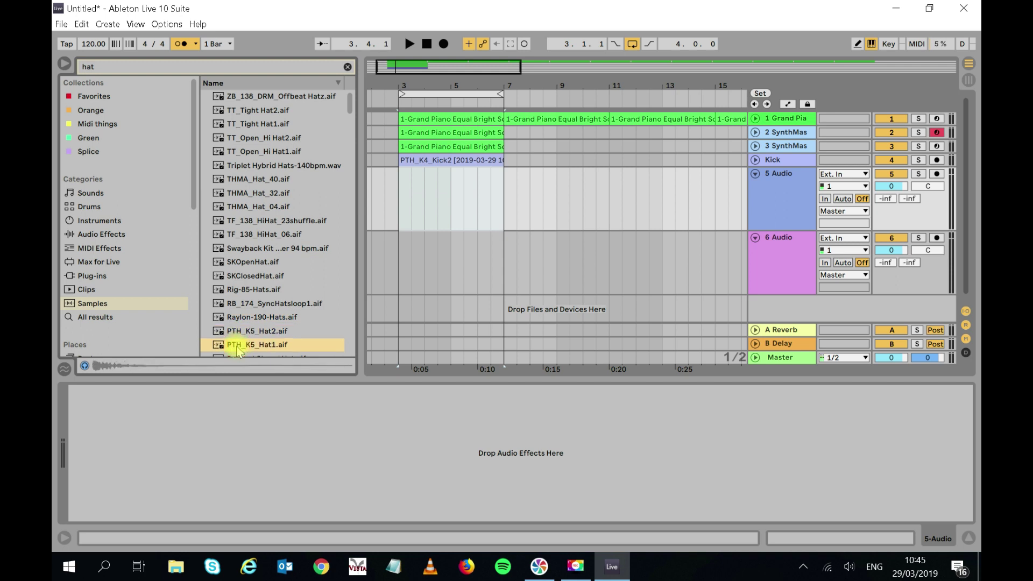
{"action": "left_click_drag", "start_coordinate": [238, 350], "coordinate": [411, 200]}
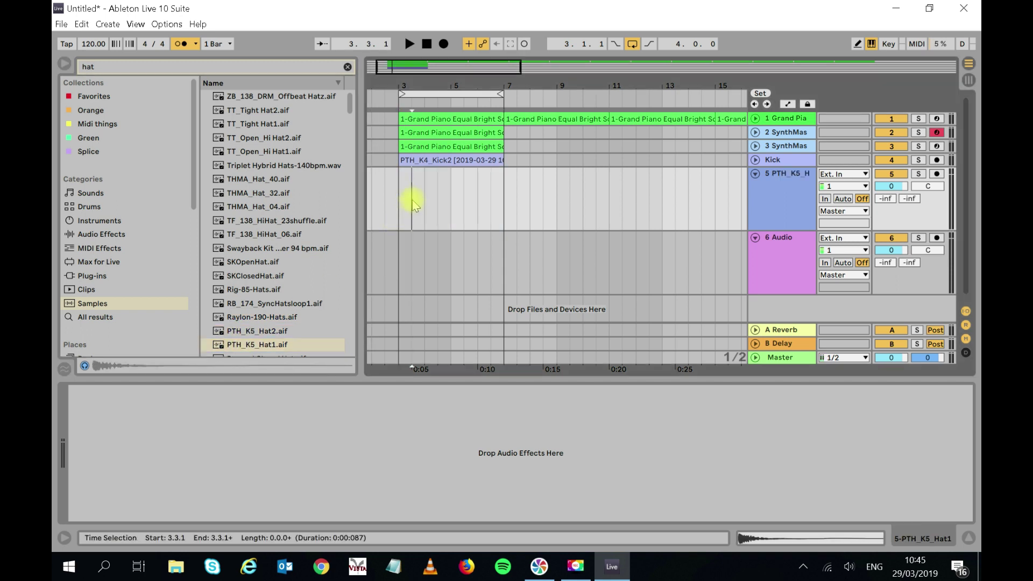
- Select the beat from 3.1.1 to 3.2.1 around the PTH_K5_Hat1 hit on track 5 and duplicate it beat by beat up to bar 7
{"action": "left_click_drag", "start_coordinate": [411, 84], "coordinate": [410, 89]}
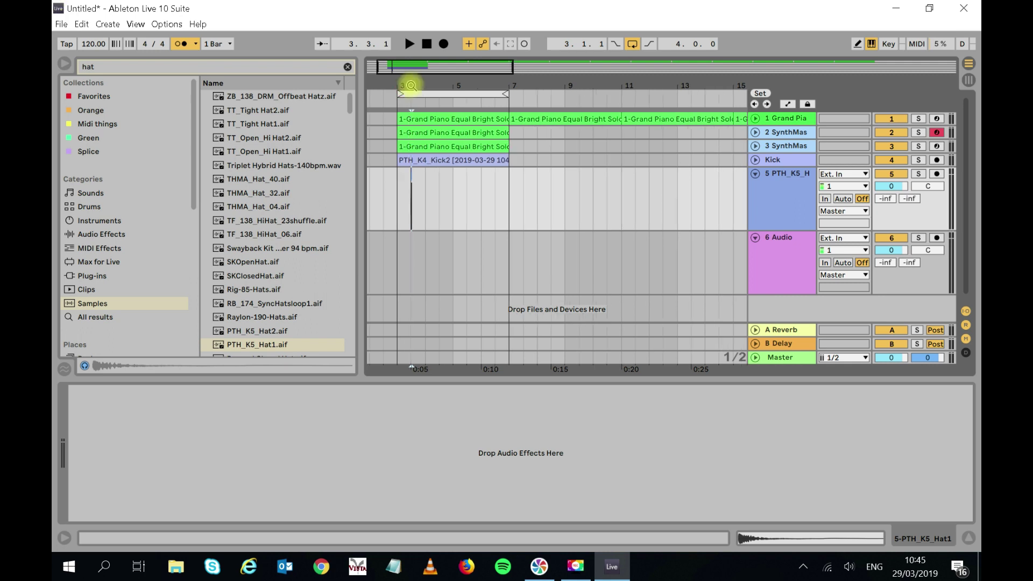
{"action": "left_click", "coordinate": [756, 160]}
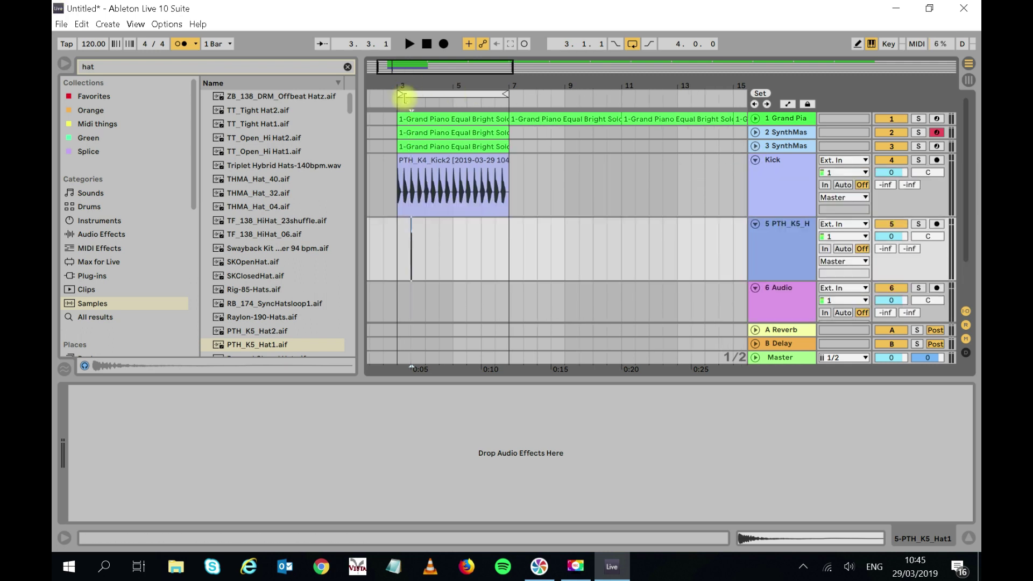
{"action": "left_click_drag", "start_coordinate": [405, 87], "coordinate": [537, 84]}
{"action": "left_click_drag", "start_coordinate": [608, 224], "coordinate": [473, 231]}
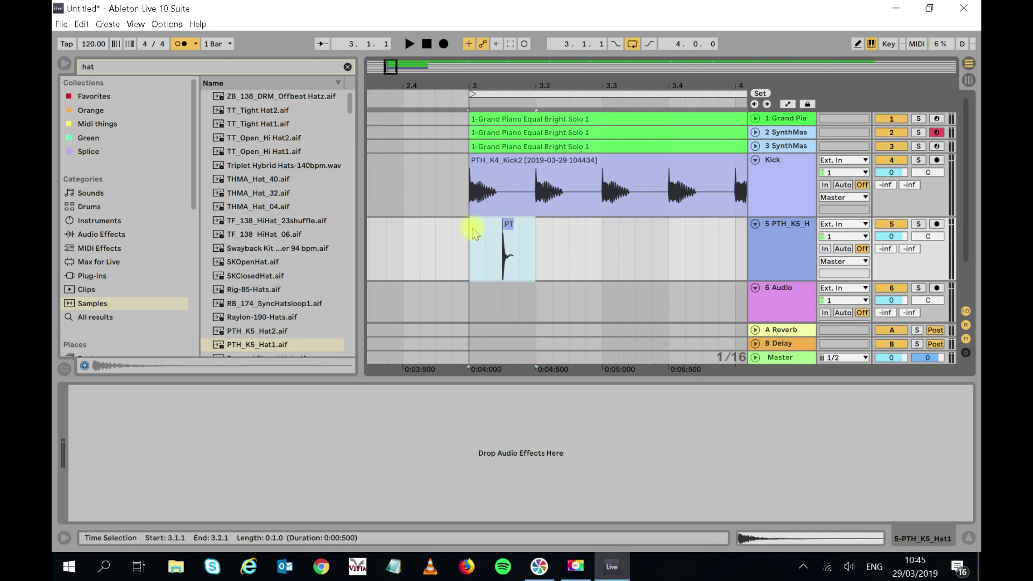
{"action": "key", "text": "ctrl+d"}
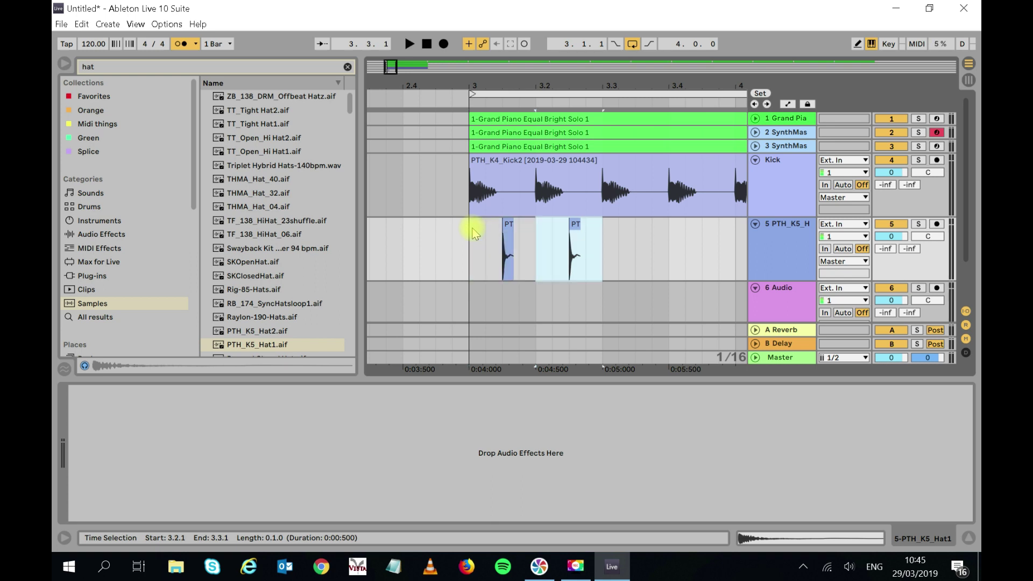
{"action": "key", "text": "ctrl+d"}
{"action": "key", "text": "ctrl+d"}
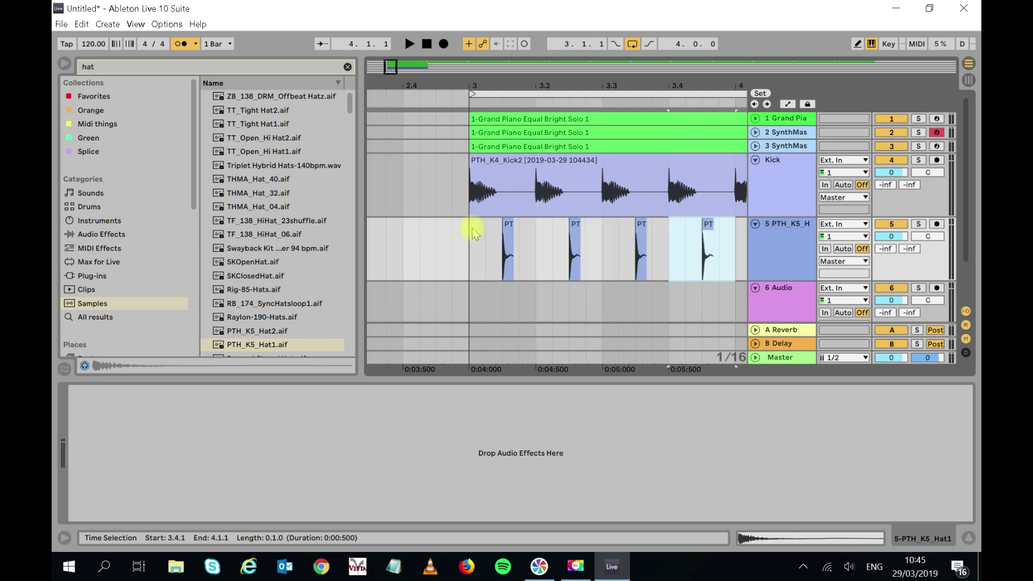
{"action": "key", "text": "ctrl+d"}
{"action": "key", "text": "ctrl+d"}
{"action": "key", "text": "ctrl+d"}
{"action": "key", "text": "ctrl+d"}
{"action": "key", "text": "ctrl+d"}
{"action": "key", "text": "ctrl+d"}
{"action": "key", "text": "ctrl+d"}
{"action": "key", "text": "ctrl+d"}
{"action": "key", "text": "ctrl+d"}
{"action": "key", "text": "ctrl+d"}
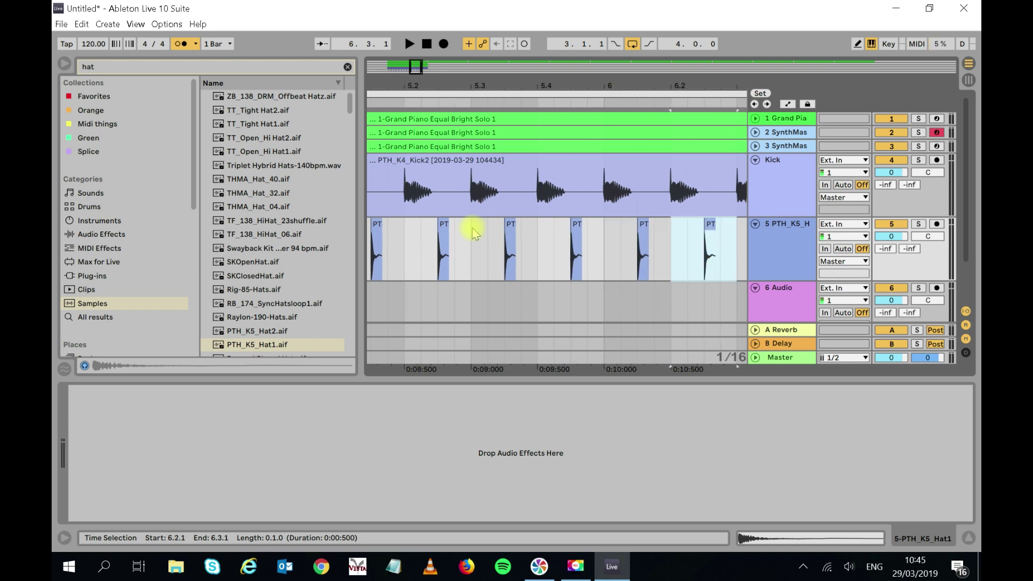
{"action": "key", "text": "ctrl+d"}
{"action": "key", "text": "ctrl+d"}
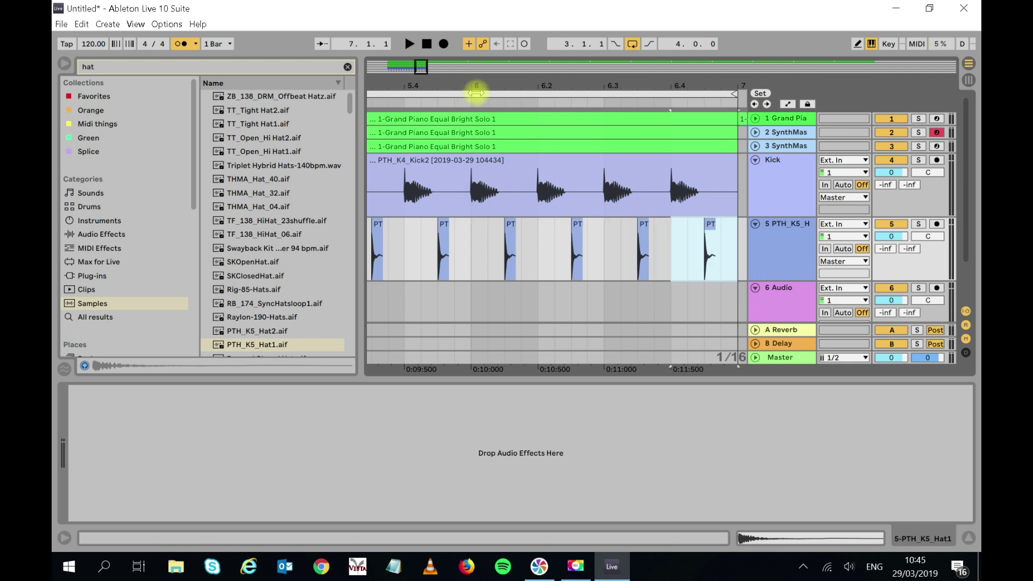
- Play the loop from the start of the Kick clip to check the offbeat hats against the other tracks
{"action": "left_click_drag", "start_coordinate": [493, 83], "coordinate": [490, 75]}
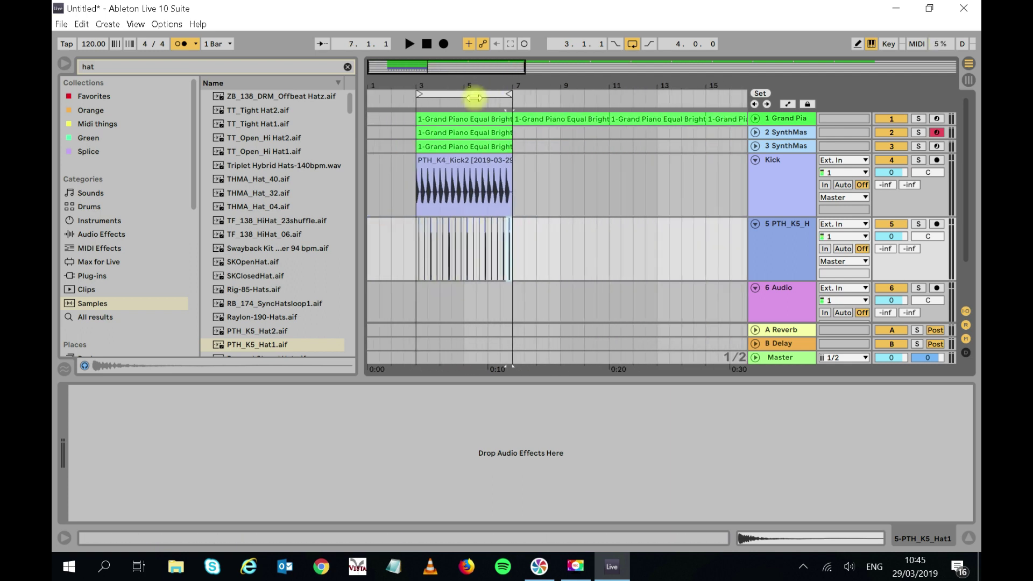
{"action": "left_click", "coordinate": [450, 160]}
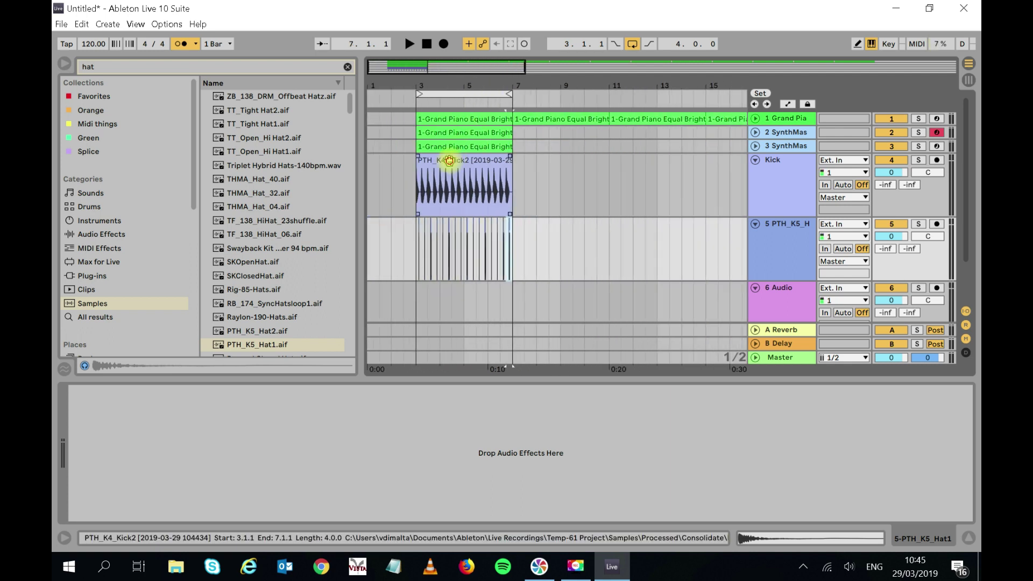
{"action": "left_click", "coordinate": [448, 160]}
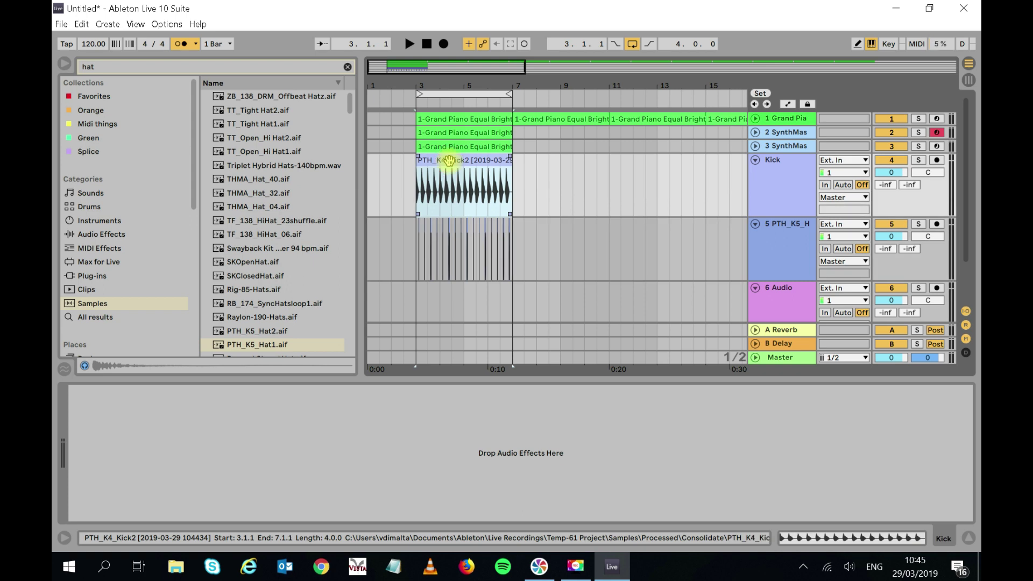
{"action": "key", "text": "space"}
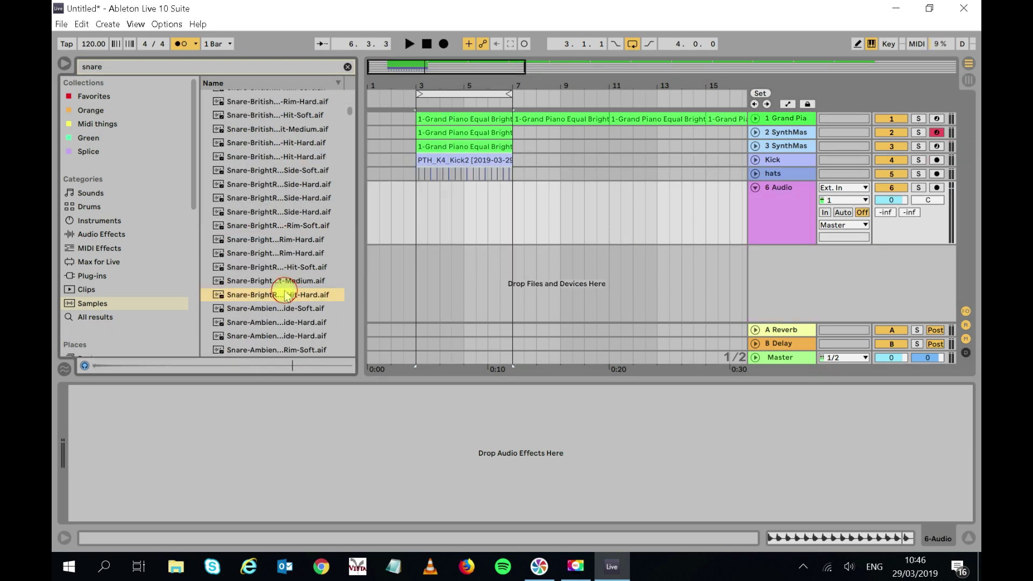
- Place Snare-606.aif from the snare samples on audio track 6, with its hit starting at 3.2.1
{"action": "scroll", "coordinate": [340, 302], "scroll_direction": "down", "scroll_amount": 10}
{"action": "left_click", "coordinate": [251, 216]}
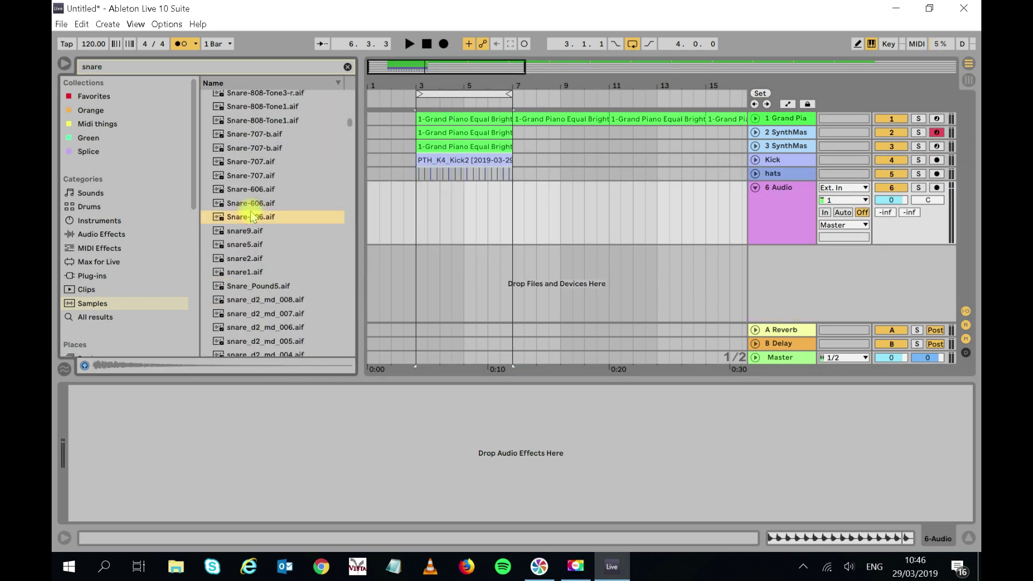
{"action": "left_click_drag", "start_coordinate": [251, 217], "coordinate": [425, 210]}
{"action": "left_click_drag", "start_coordinate": [421, 85], "coordinate": [502, 85]}
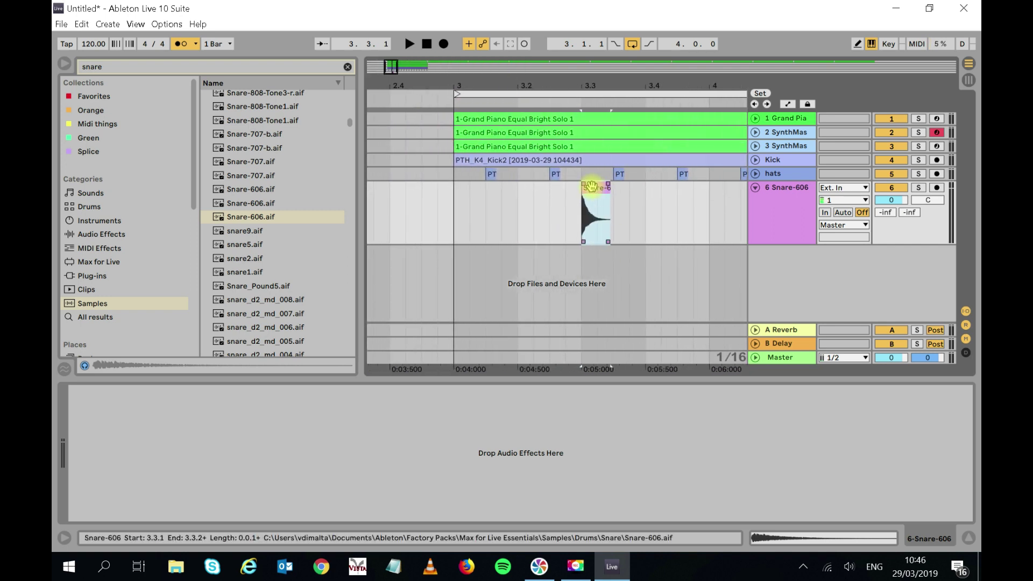
{"action": "left_click_drag", "start_coordinate": [591, 188], "coordinate": [530, 201]}
- Repeat the Snare-606 hit every two beats up to bar 7 and consolidate the hats and snare into four-bar clips
{"action": "left_click", "coordinate": [500, 159]}
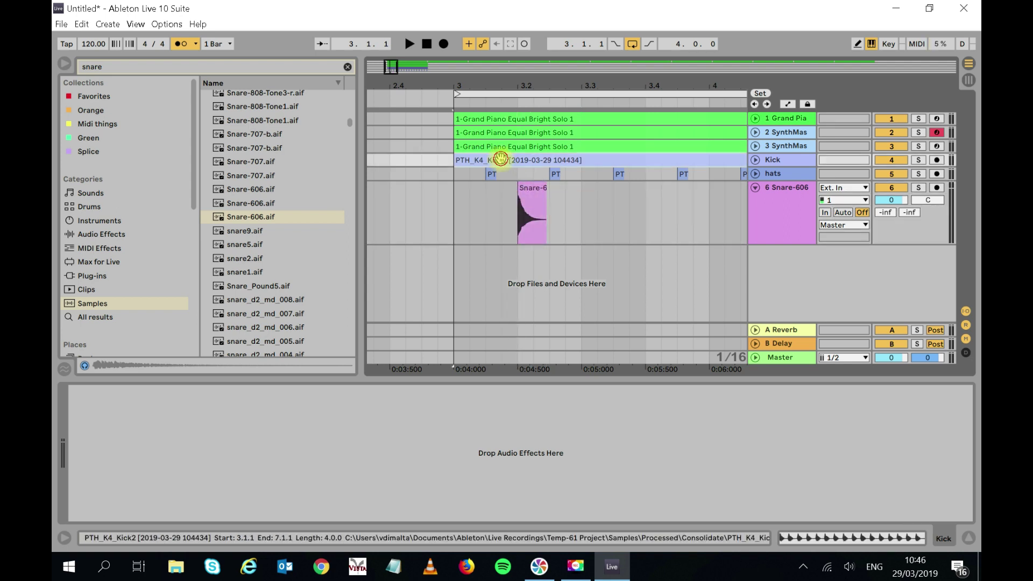
{"action": "key", "text": "space"}
{"action": "key", "text": "space"}
{"action": "left_click_drag", "start_coordinate": [579, 197], "coordinate": [491, 235]}
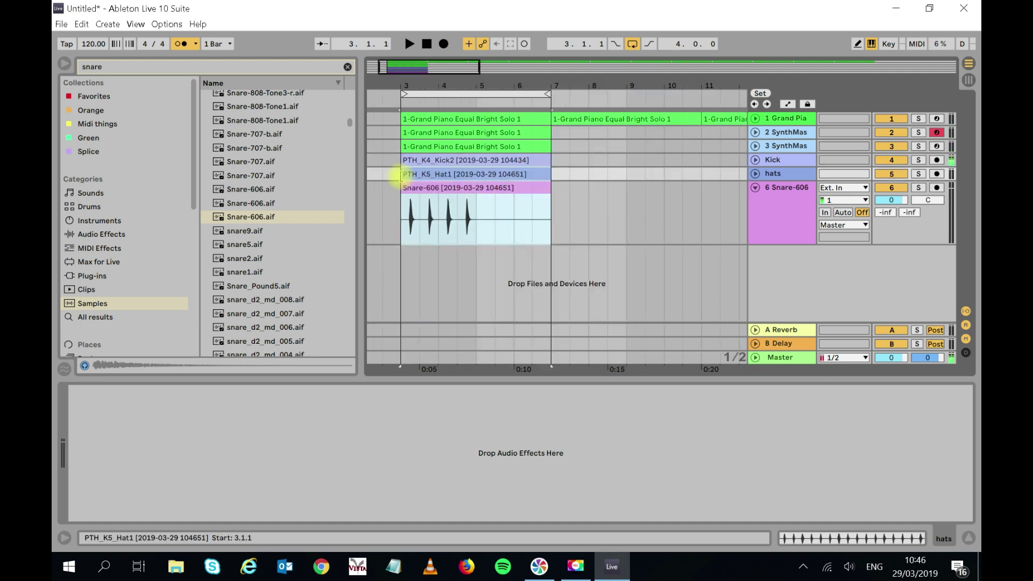
{"action": "key", "text": "space"}
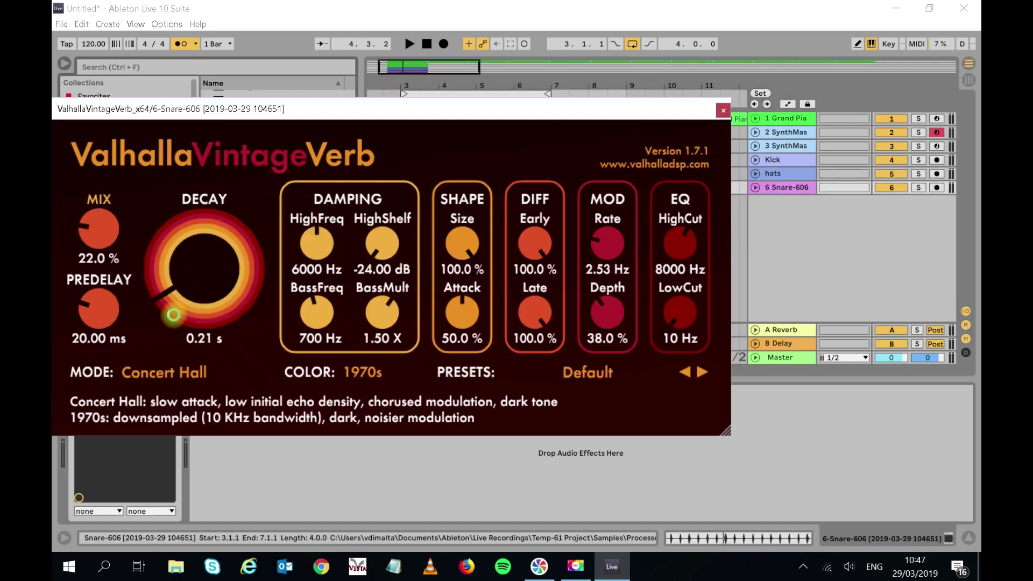
- Fine-tune the decay and lower the mix of ValhallaVintageVerb on the snare track, and listen to the loop
{"action": "mouse_move", "coordinate": [167, 301]}
{"action": "left_mouse_down"}
{"action": "mouse_move", "coordinate": [166, 287]}
{"action": "mouse_move", "coordinate": [166, 304]}
{"action": "left_mouse_up"}
{"action": "left_click_drag", "start_coordinate": [99, 228], "coordinate": [99, 240]}
{"action": "left_click", "coordinate": [723, 110]}
{"action": "key", "text": "space"}
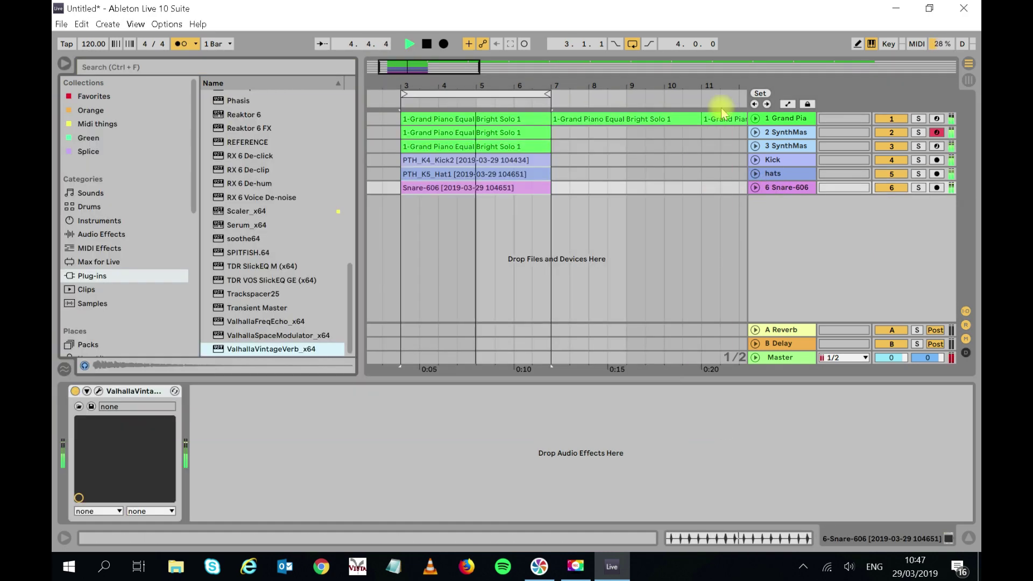
{"action": "left_click", "coordinate": [501, 93]}
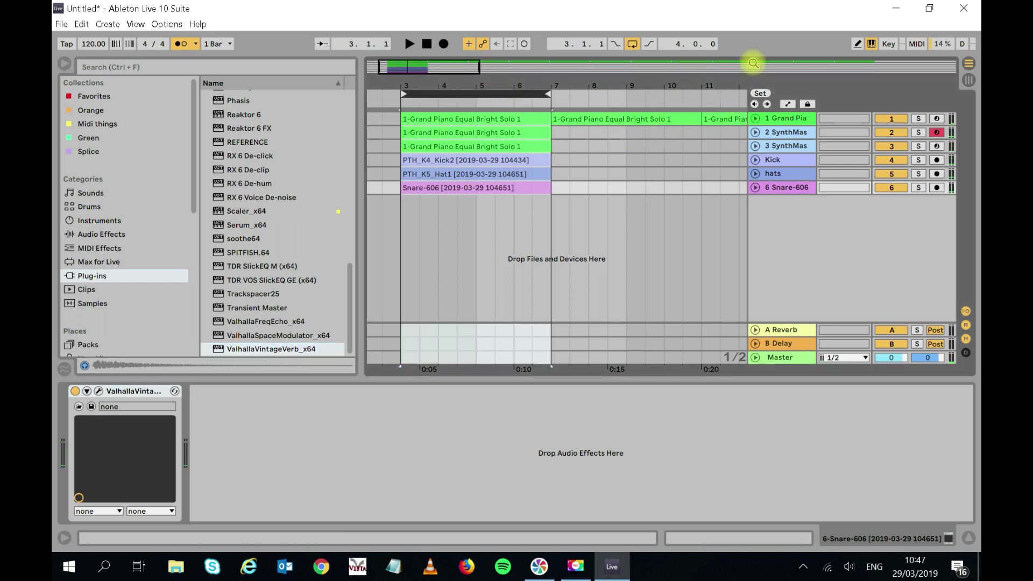
{"action": "left_click", "coordinate": [756, 119]}
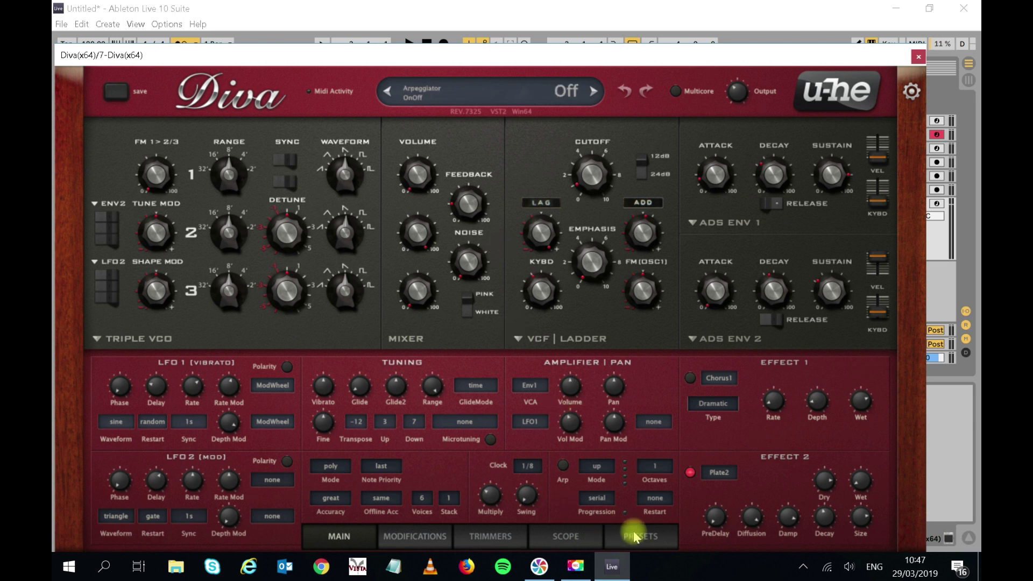
- In Diva, switch the oscillator model to Dual VCO and the filter model to Cascade
{"action": "left_click", "coordinate": [427, 536]}
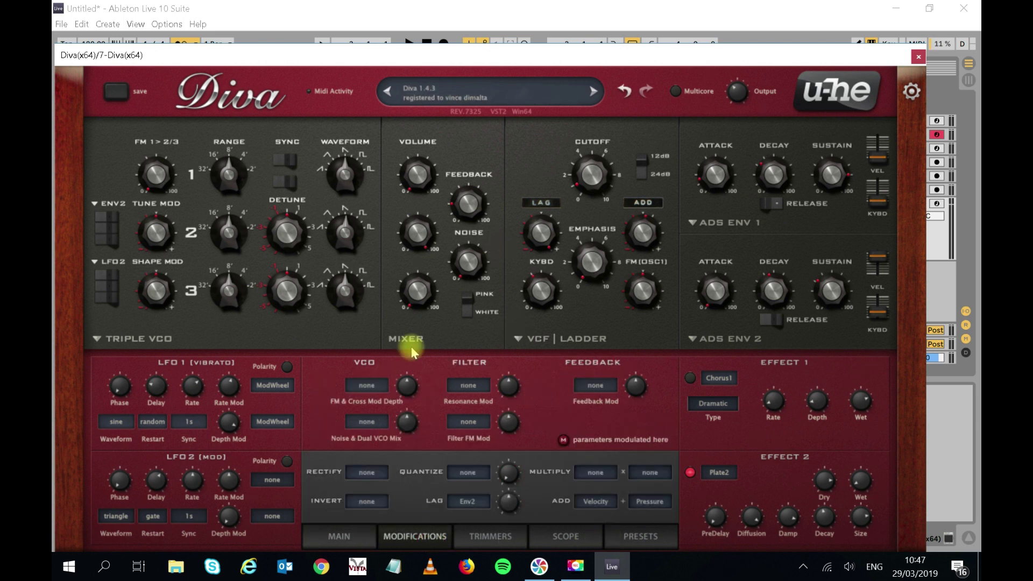
{"action": "left_click", "coordinate": [116, 339]}
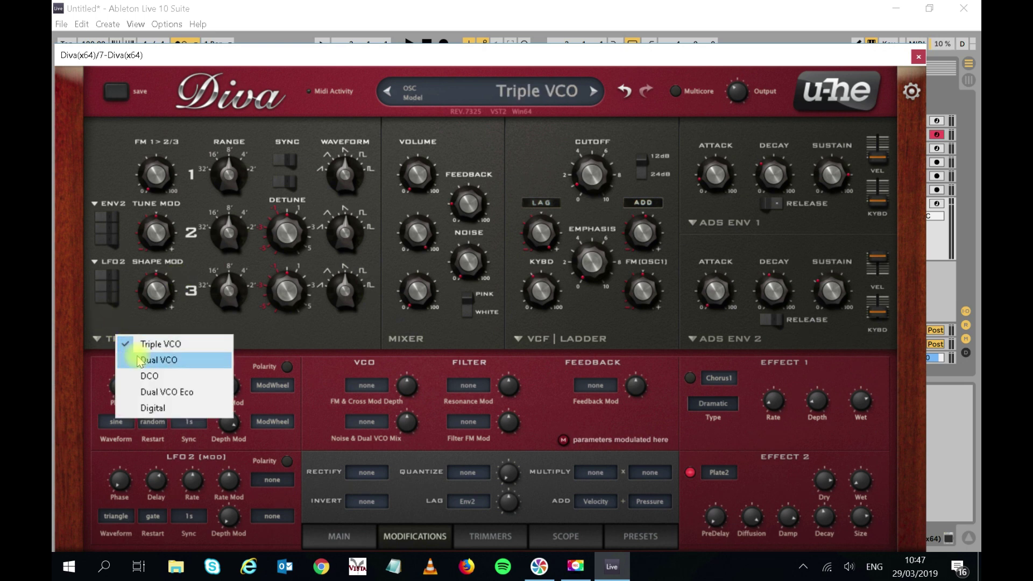
{"action": "left_click", "coordinate": [156, 360]}
{"action": "left_click", "coordinate": [540, 338]}
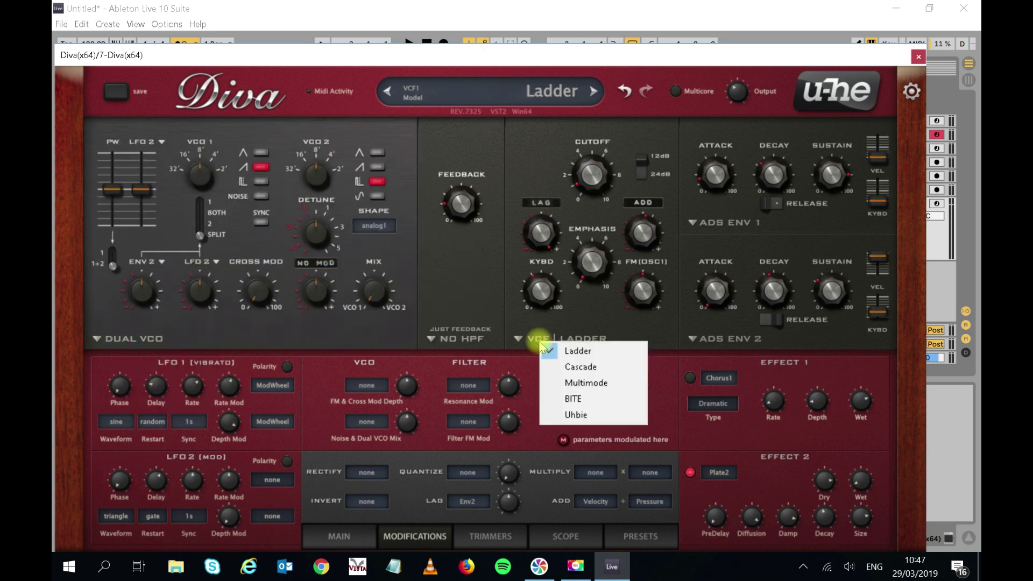
{"action": "left_click", "coordinate": [553, 368]}
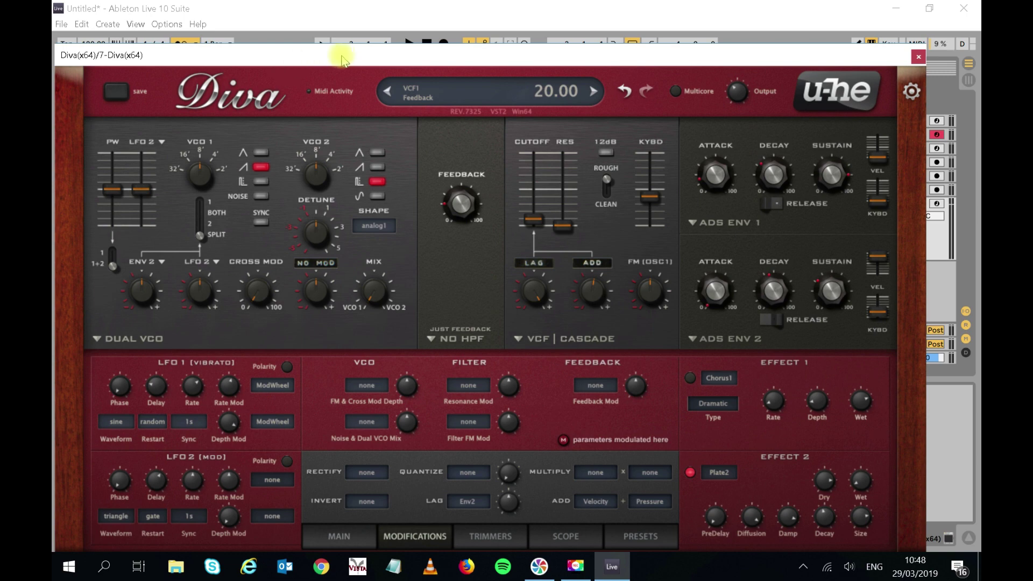
- Copy the four-bar Grand Piano clip from track 1 to the Diva track at 3.1.1 and play it back
{"action": "left_click_drag", "start_coordinate": [346, 58], "coordinate": [303, 245]}
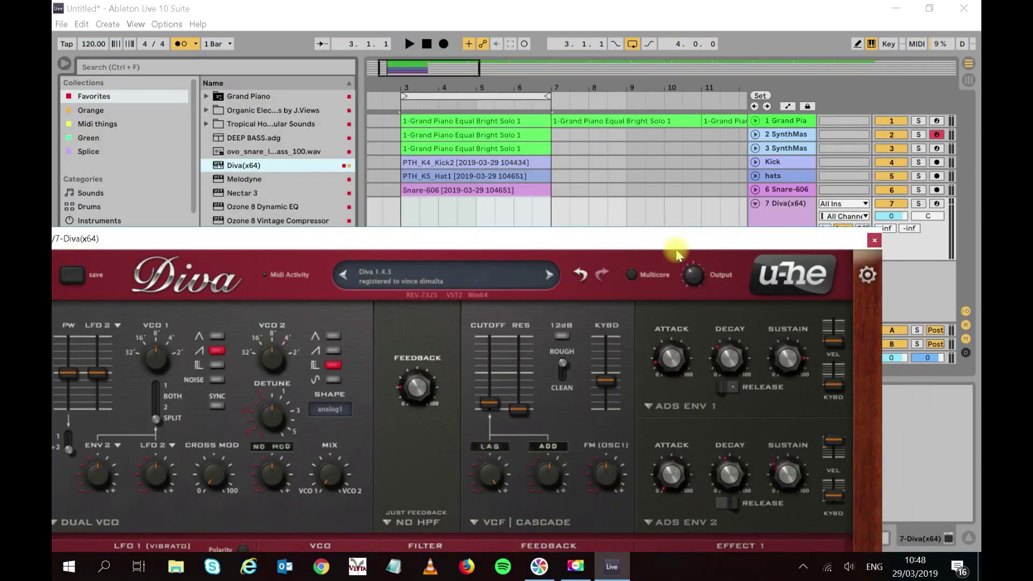
{"action": "left_click_drag", "start_coordinate": [674, 250], "coordinate": [679, 300]}
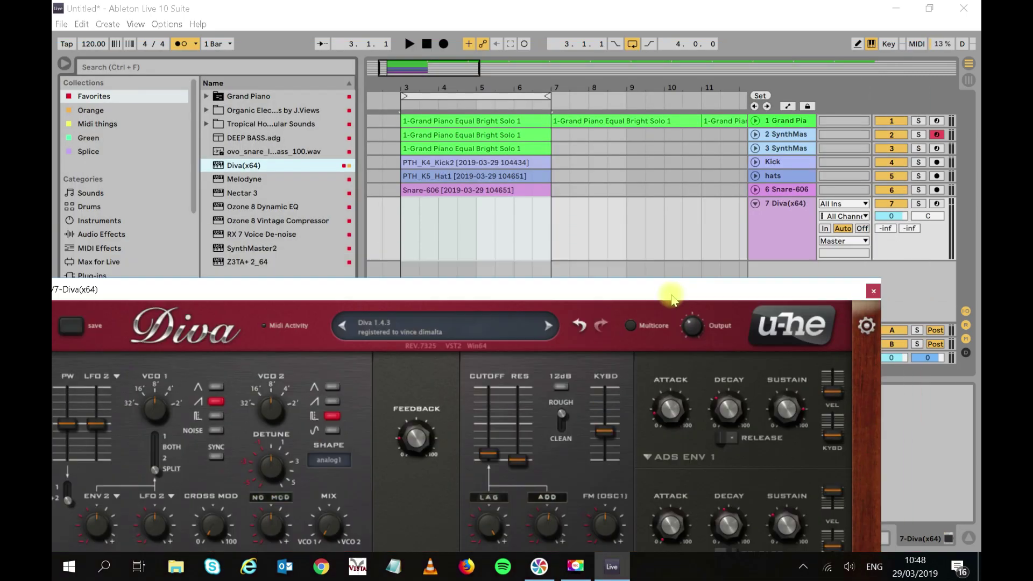
{"action": "left_click", "coordinate": [497, 120]}
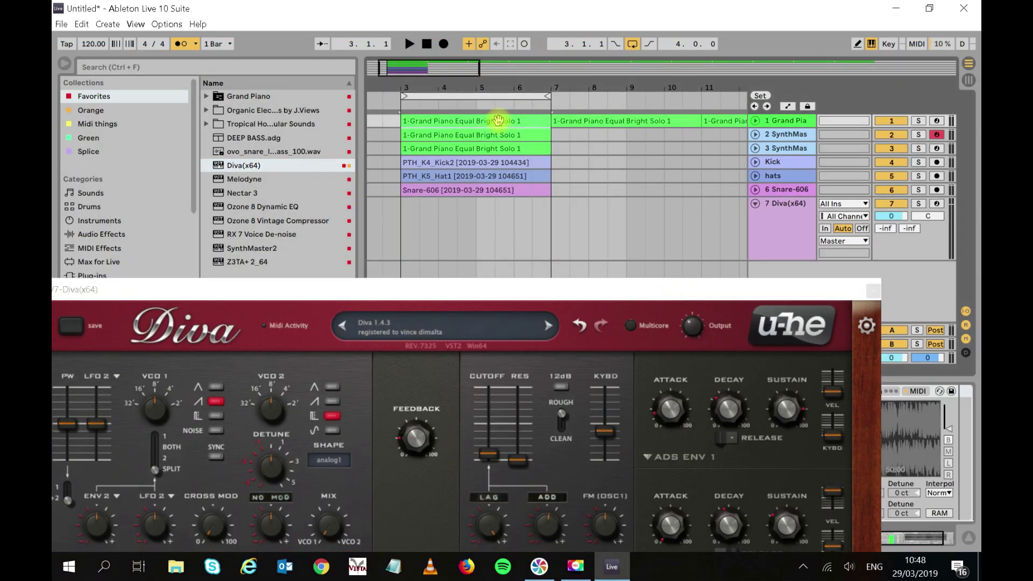
{"action": "left_click", "coordinate": [403, 230]}
{"action": "key", "text": "ctrl+v"}
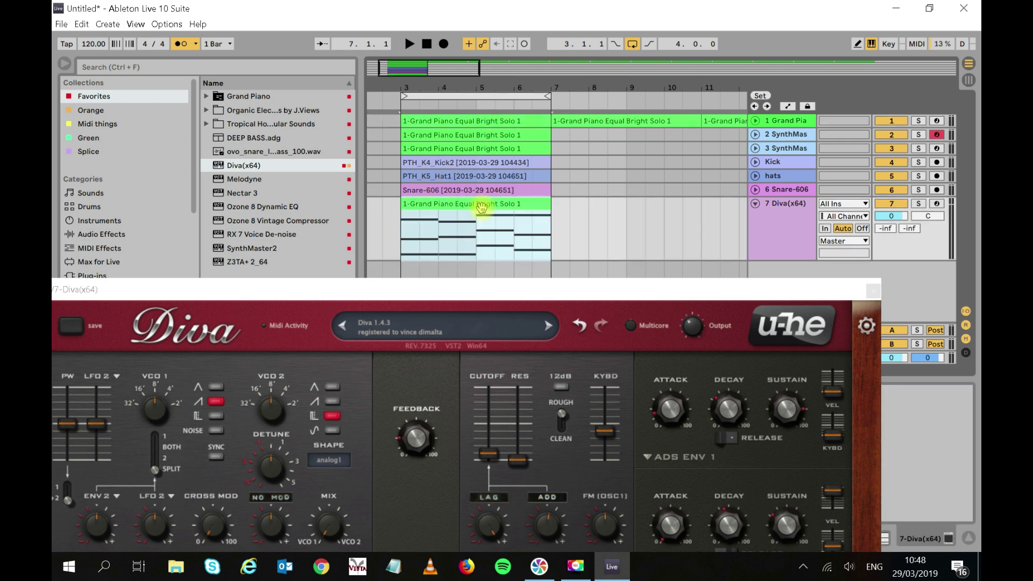
{"action": "mouse_move", "coordinate": [403, 88]}
{"action": "left_mouse_down"}
{"action": "mouse_move", "coordinate": [404, 138]}
{"action": "mouse_move", "coordinate": [404, 89]}
{"action": "left_mouse_up"}
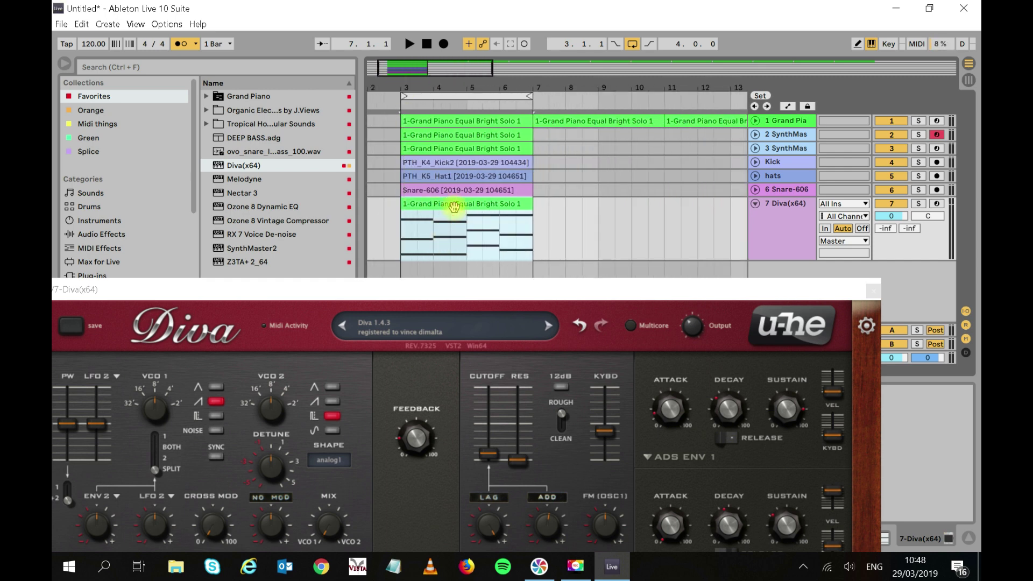
{"action": "key", "text": "space"}
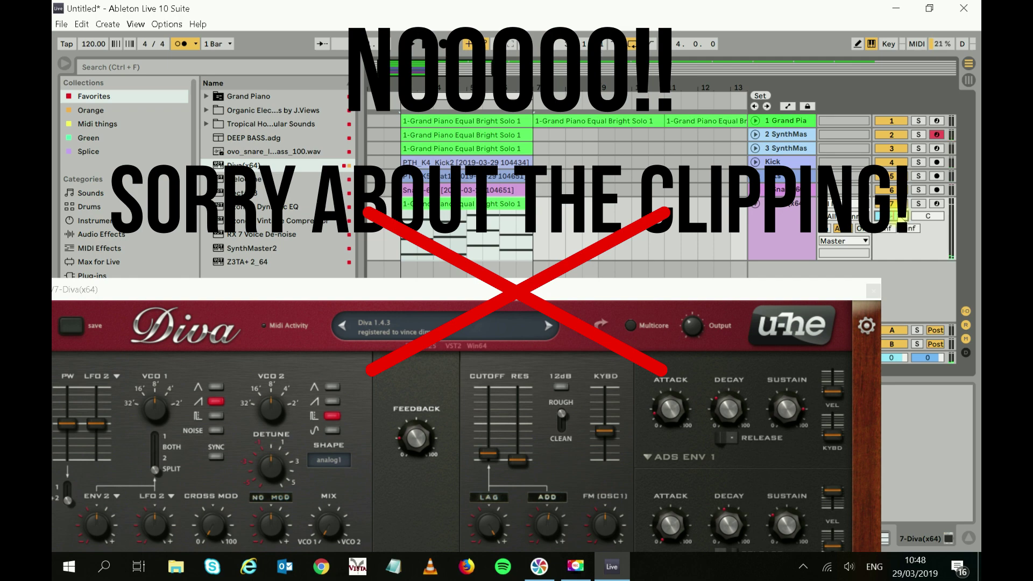
- Freeze the Diva track and flatten it to audio
{"action": "right_click", "coordinate": [779, 218]}
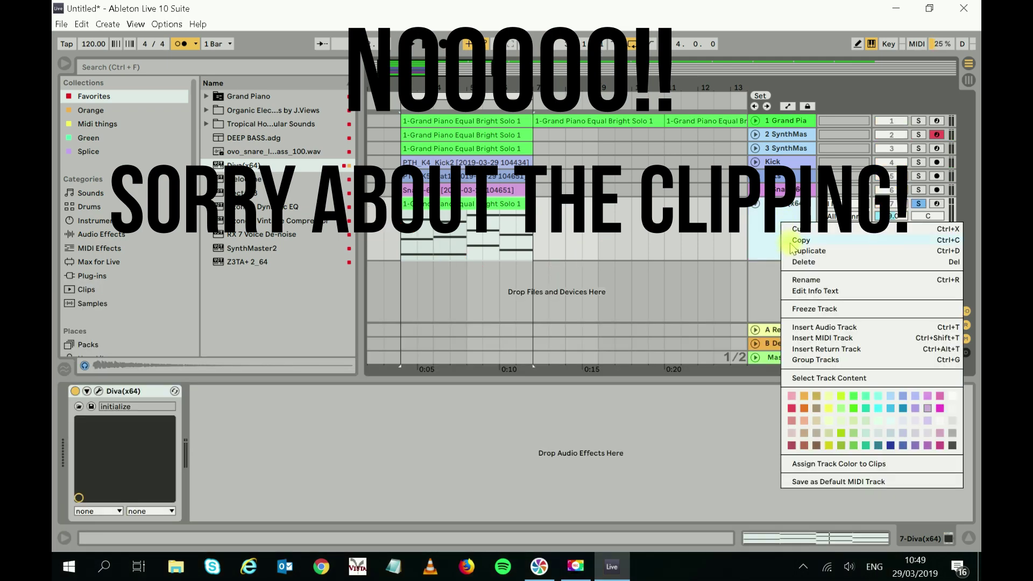
{"action": "left_click", "coordinate": [817, 309]}
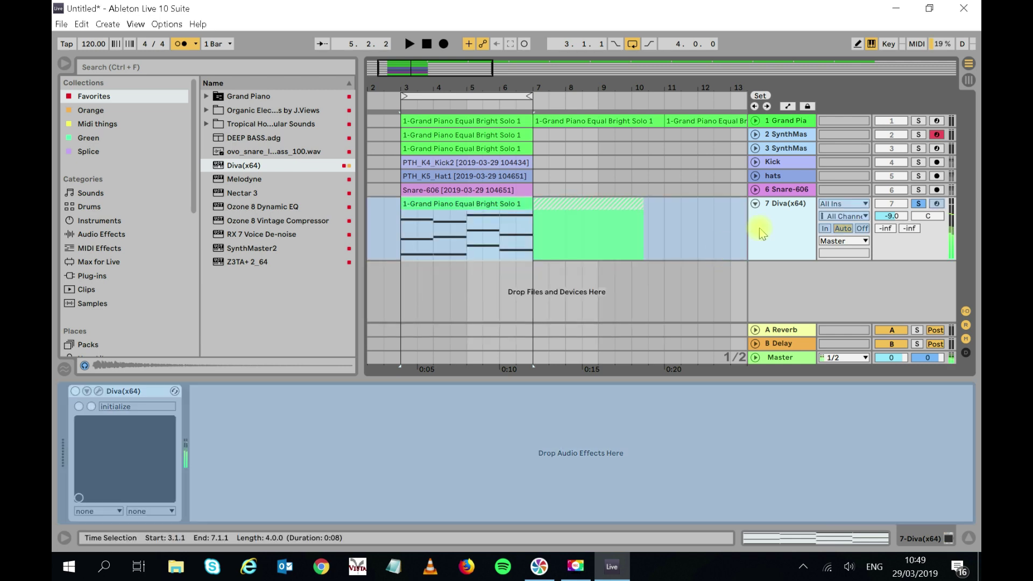
{"action": "right_click", "coordinate": [781, 229]}
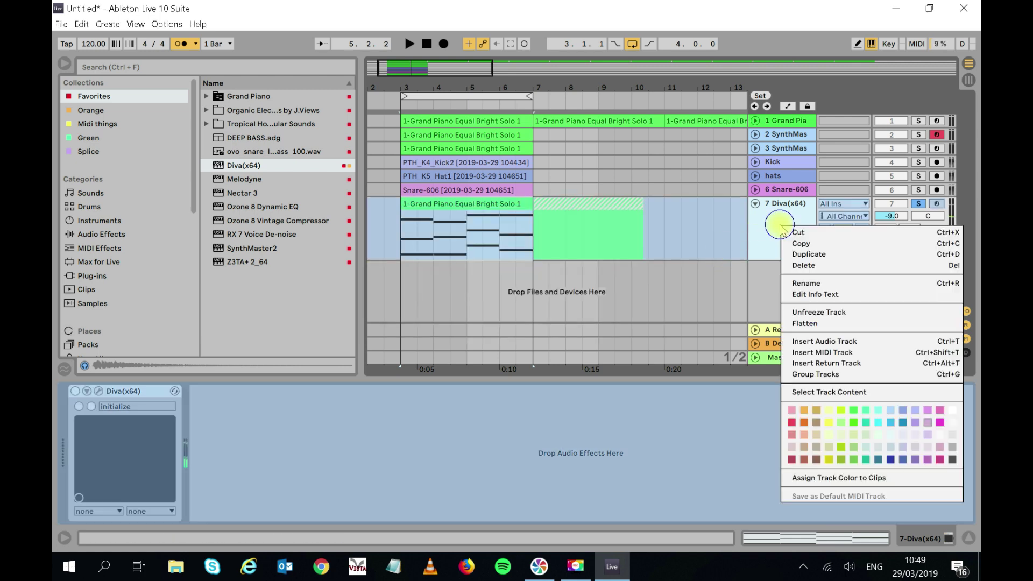
{"action": "left_click", "coordinate": [807, 325]}
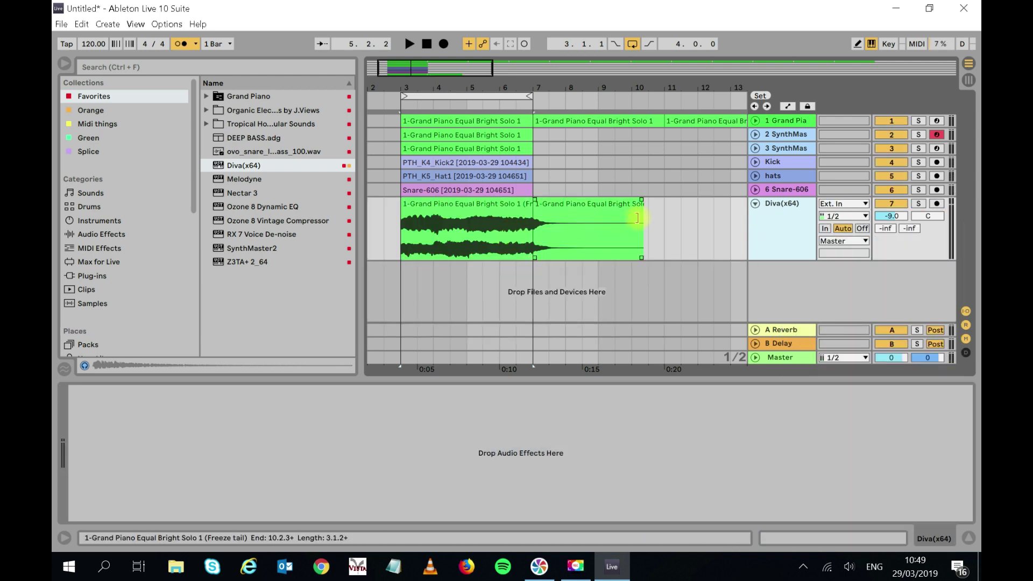
- Copy the kick-sidechained Compressor from track 3 onto the Diva track and play it back
{"action": "left_click", "coordinate": [776, 149]}
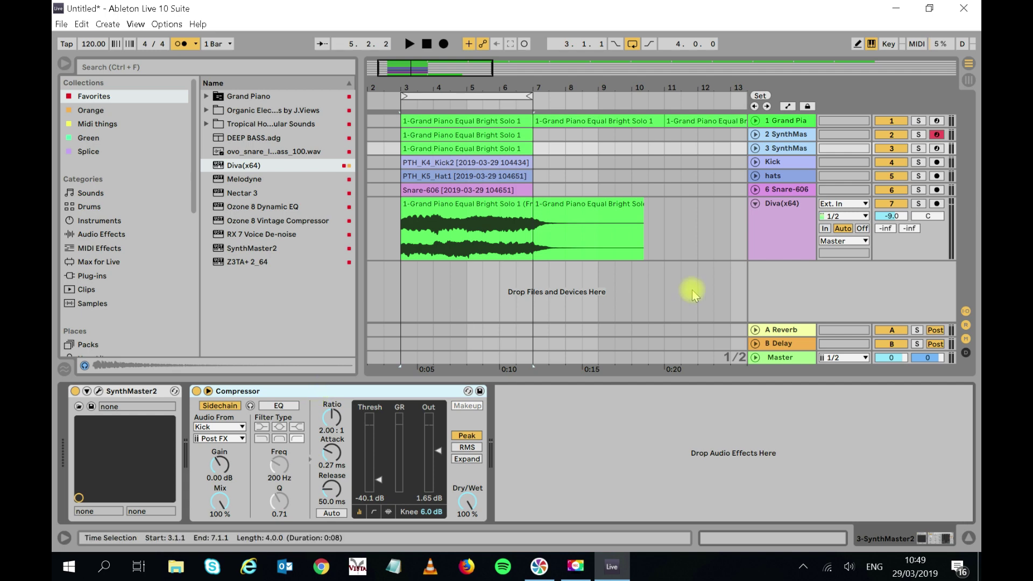
{"action": "left_click", "coordinate": [744, 257]}
{"action": "left_click", "coordinate": [304, 507]}
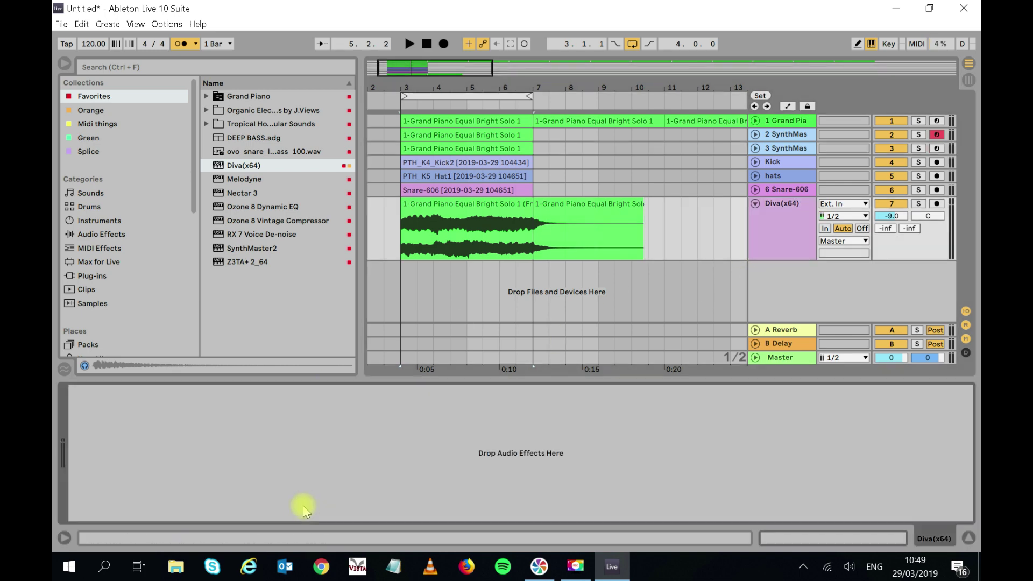
{"action": "key", "text": "ctrl+v"}
{"action": "key", "text": "space"}
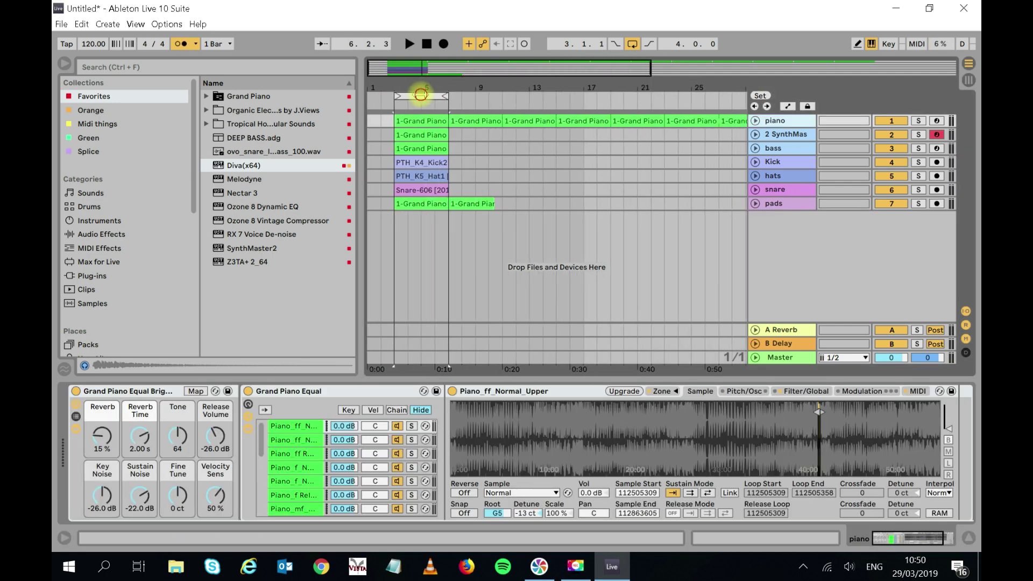
- Duplicate the four-bar section at 3.1.1 five times on all tracks and extend the loop to 24 bars
{"action": "left_click", "coordinate": [420, 95]}
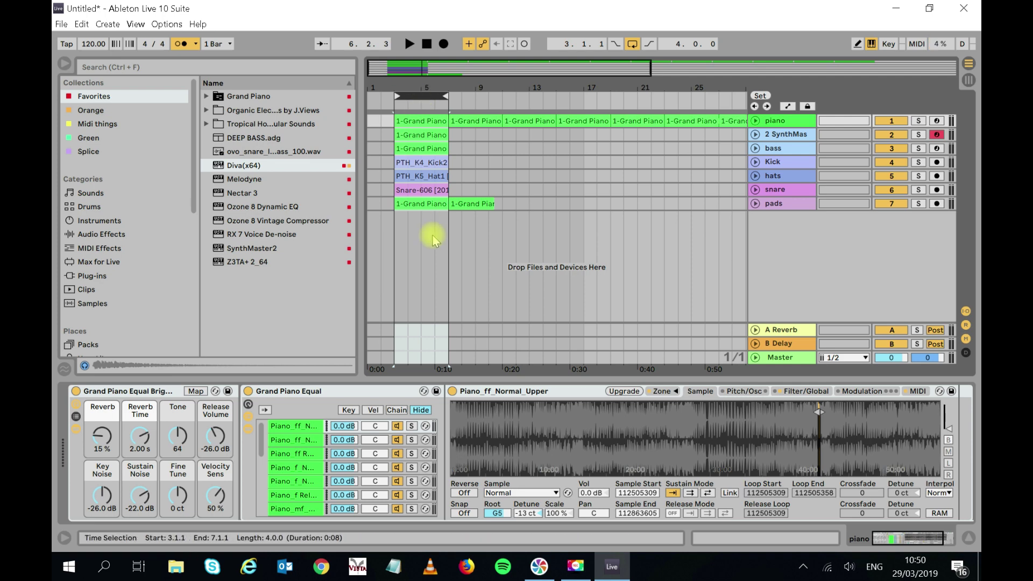
{"action": "key", "text": "ctrl+d"}
{"action": "key", "text": "ctrl+d"}
{"action": "key", "text": "ctrl+d"}
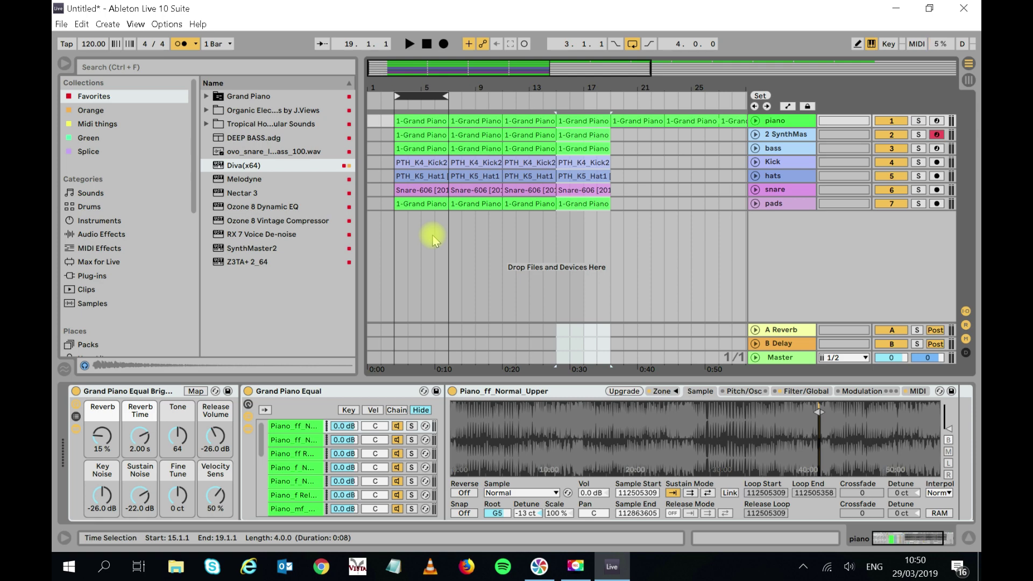
{"action": "key", "text": "ctrl+d"}
{"action": "key", "text": "ctrl+d"}
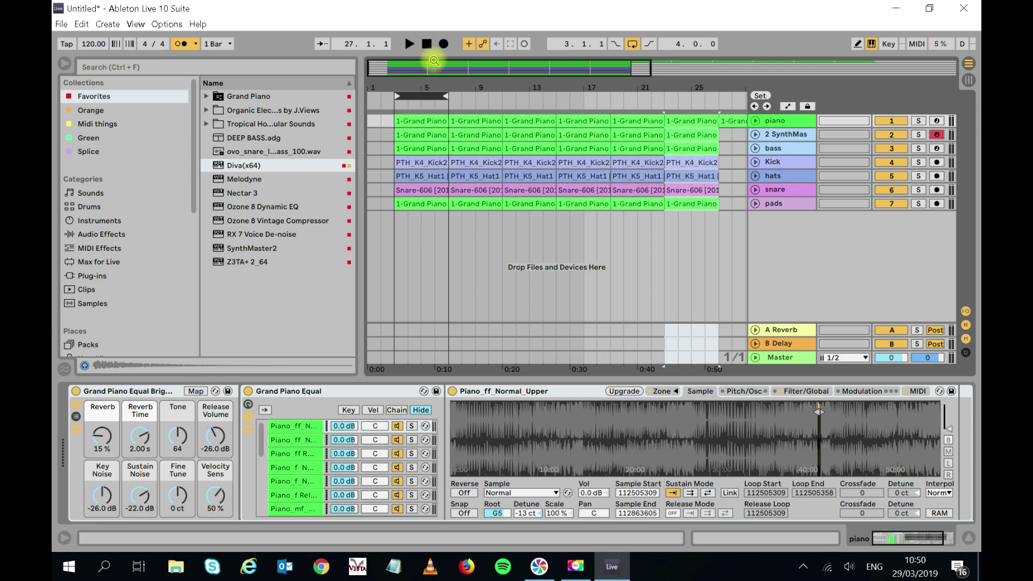
{"action": "left_click_drag", "start_coordinate": [449, 97], "coordinate": [714, 78]}
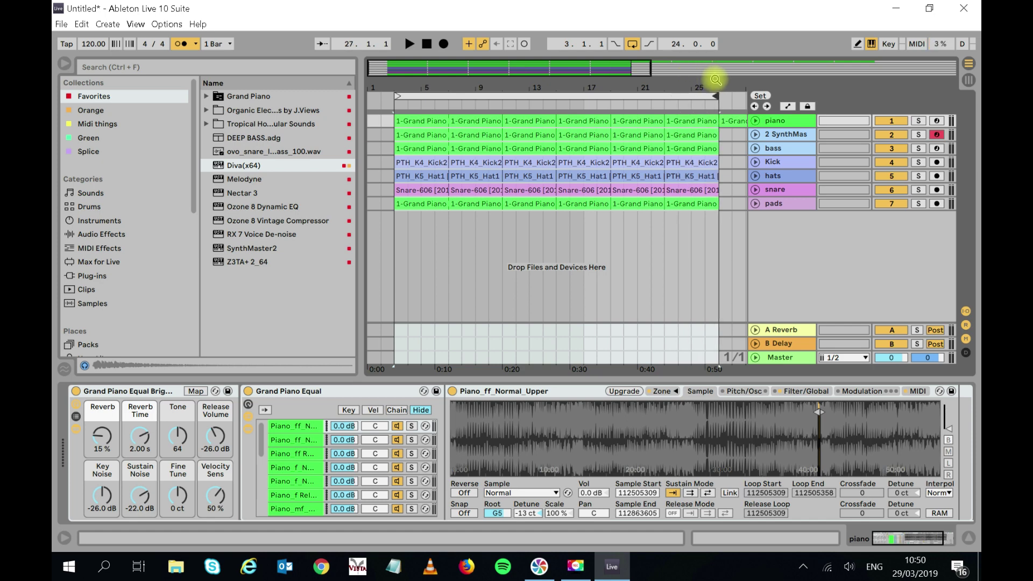
- Mute the second piano-layer SynthMaster, bass, Kick, hats and snare tracks, and play the extended loop from its start
{"action": "left_click", "coordinate": [890, 134]}
{"action": "left_click", "coordinate": [891, 148]}
{"action": "left_click", "coordinate": [891, 162]}
{"action": "left_click", "coordinate": [892, 176]}
{"action": "left_click", "coordinate": [890, 190]}
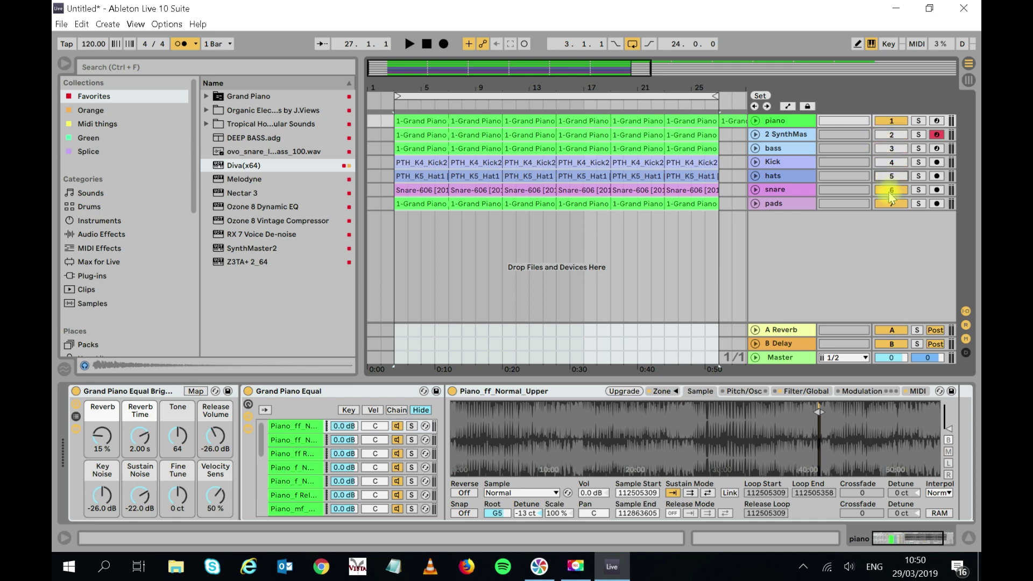
{"action": "left_click", "coordinate": [600, 92]}
{"action": "key", "text": "space"}
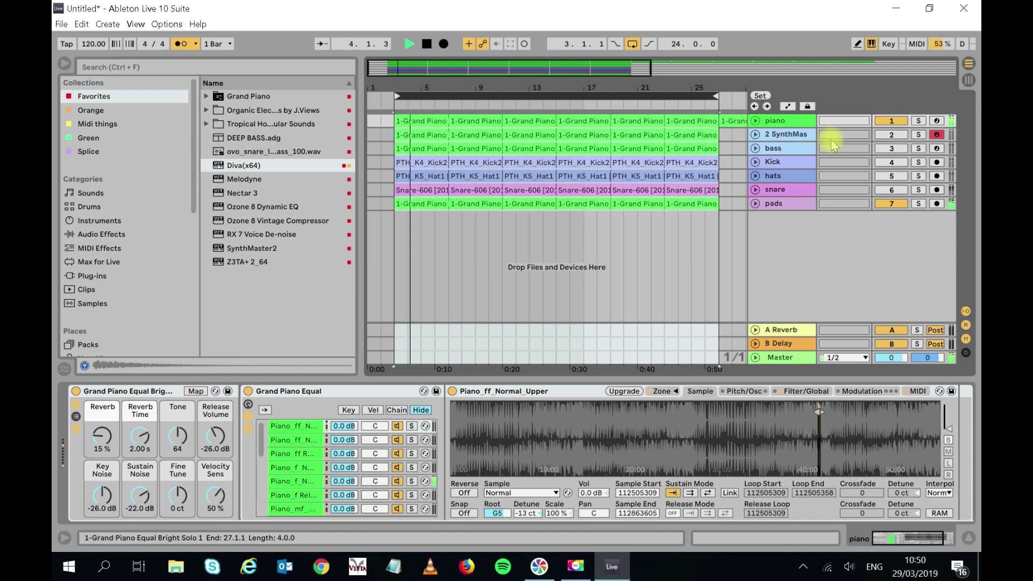
- During playback, bring in SynthMaster, mute piano, gradually unmute Kick, hats, snare and bass, and finally unmute piano
{"action": "left_click", "coordinate": [891, 135]}
{"action": "left_click", "coordinate": [893, 121]}
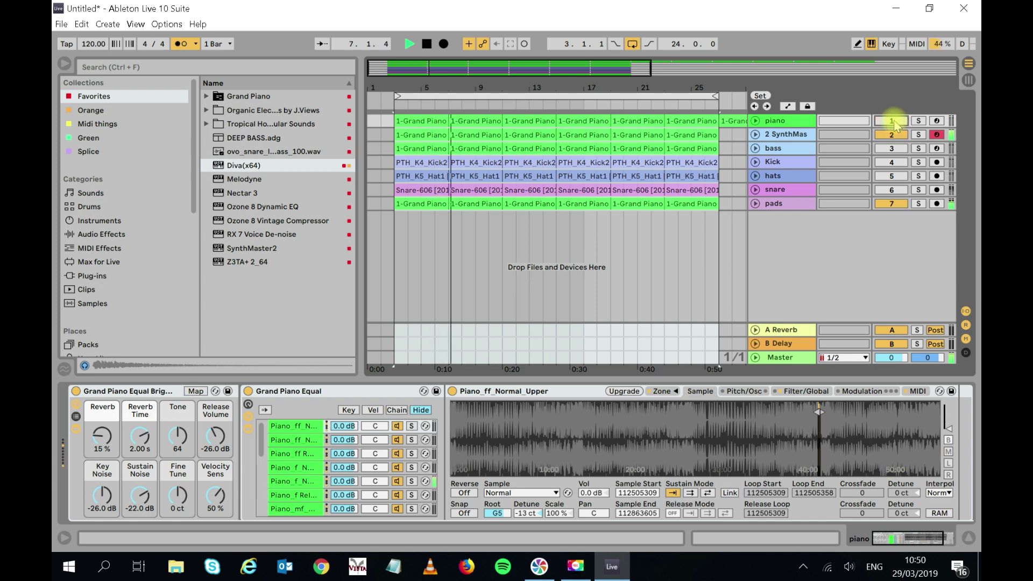
{"action": "left_click", "coordinate": [886, 162]}
{"action": "left_click", "coordinate": [886, 162]}
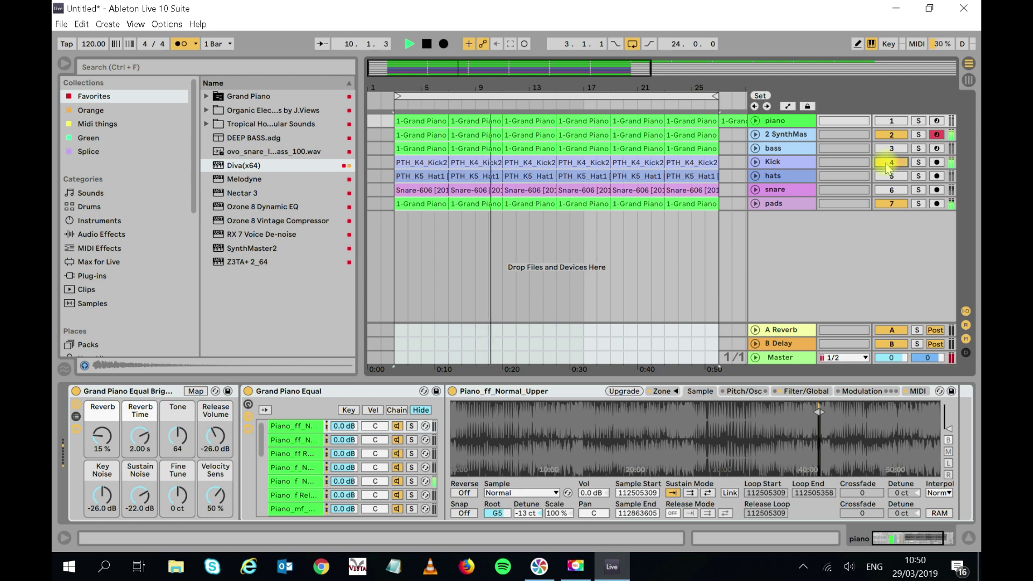
{"action": "left_click", "coordinate": [889, 176]}
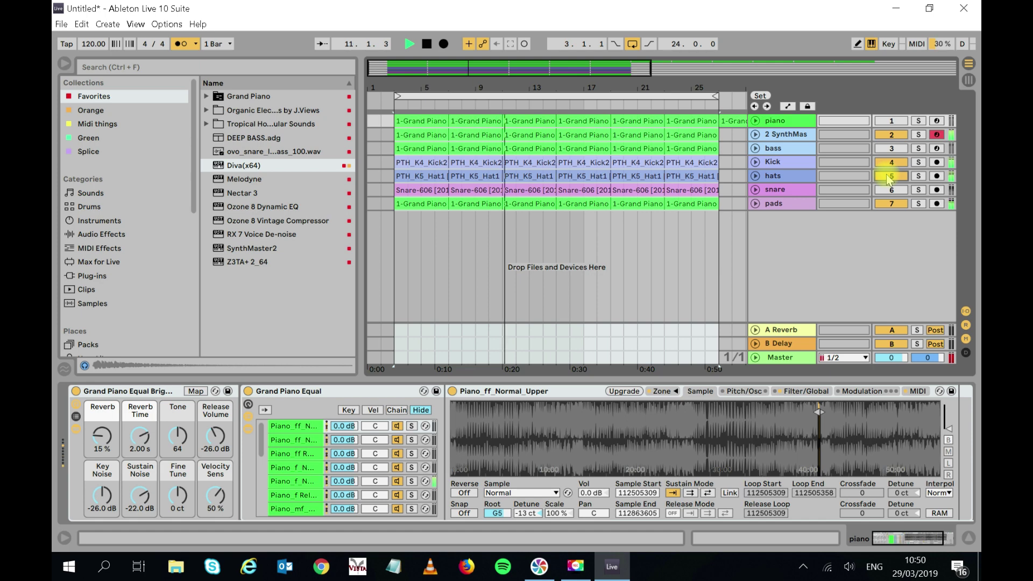
{"action": "left_click", "coordinate": [890, 190]}
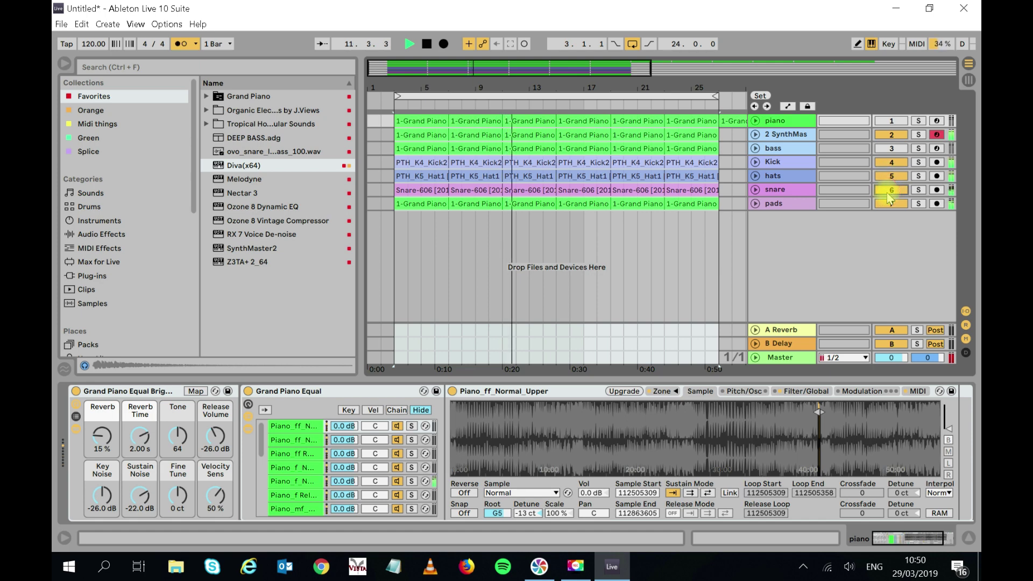
{"action": "left_click", "coordinate": [894, 149]}
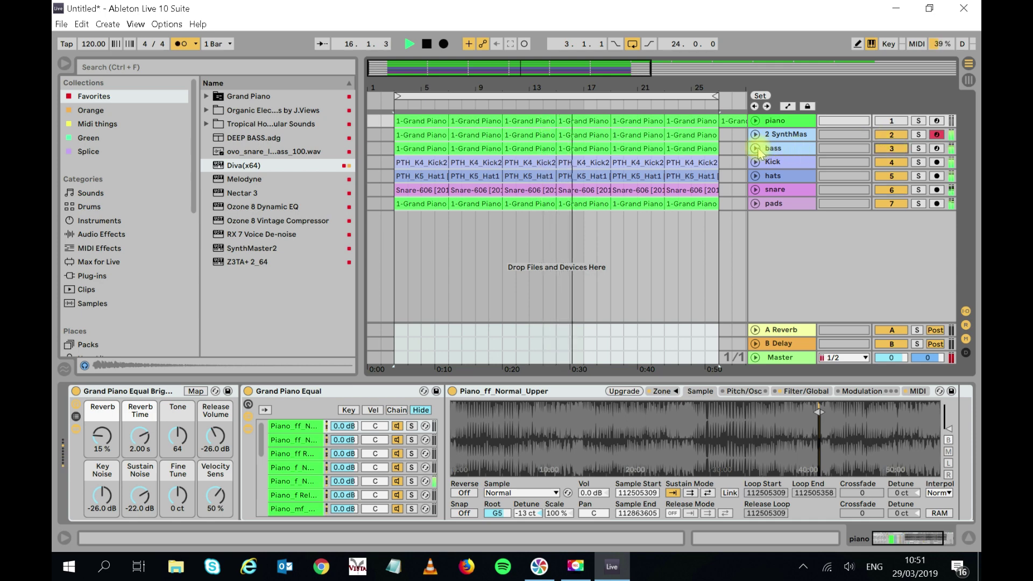
{"action": "left_click", "coordinate": [895, 121]}
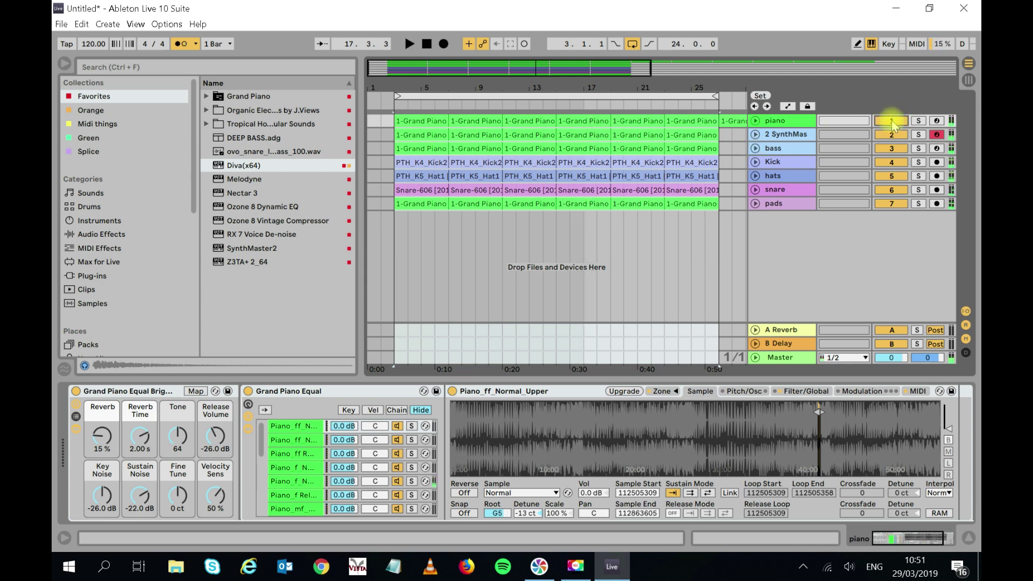
- Delete the piano, Kick and snare clips from the first four bars, 3.1.1 to 7.1.1
{"action": "left_click", "coordinate": [416, 95]}
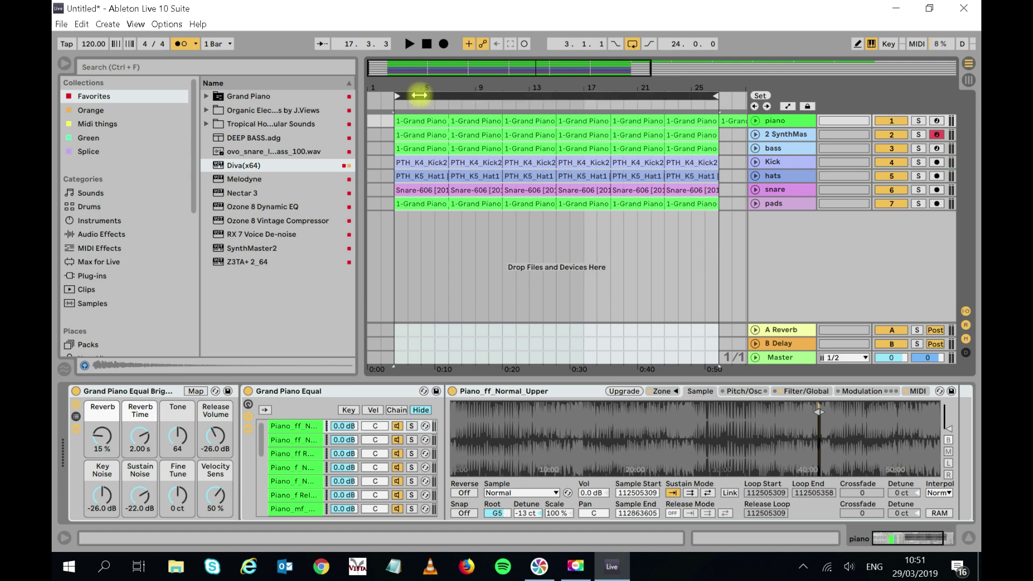
{"action": "left_click", "coordinate": [424, 122]}
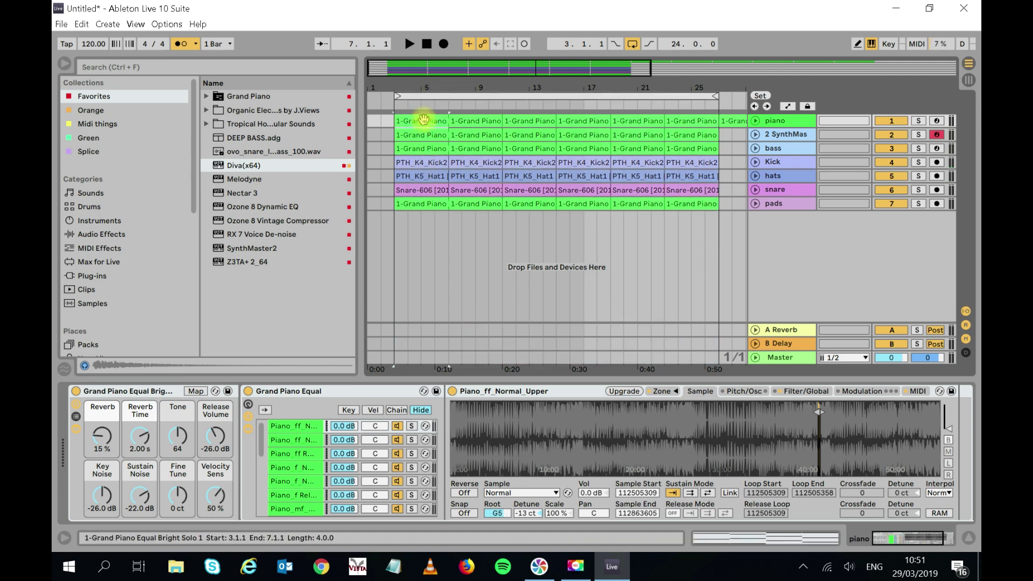
{"action": "key", "text": "Delete"}
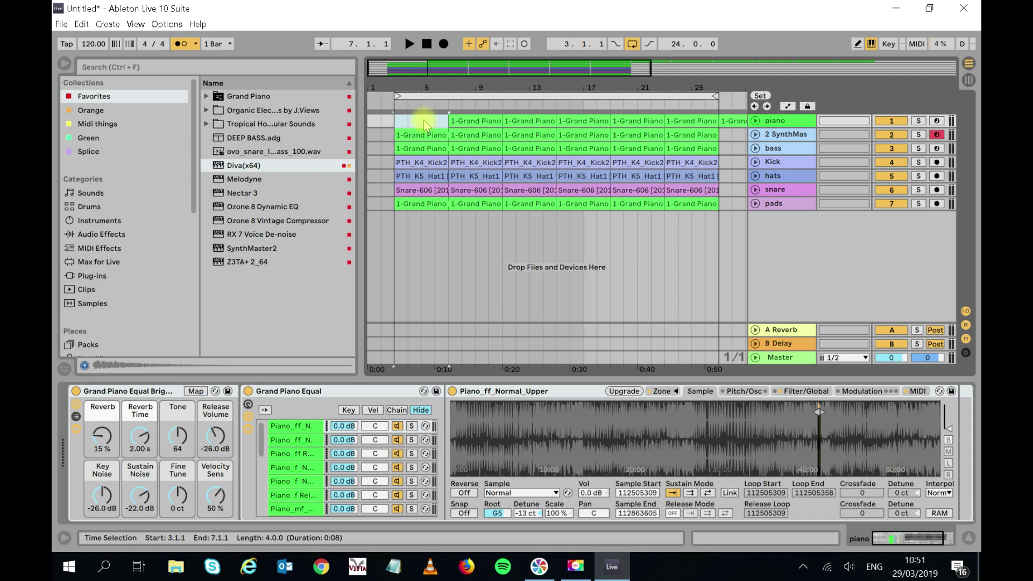
{"action": "left_click", "coordinate": [420, 134]}
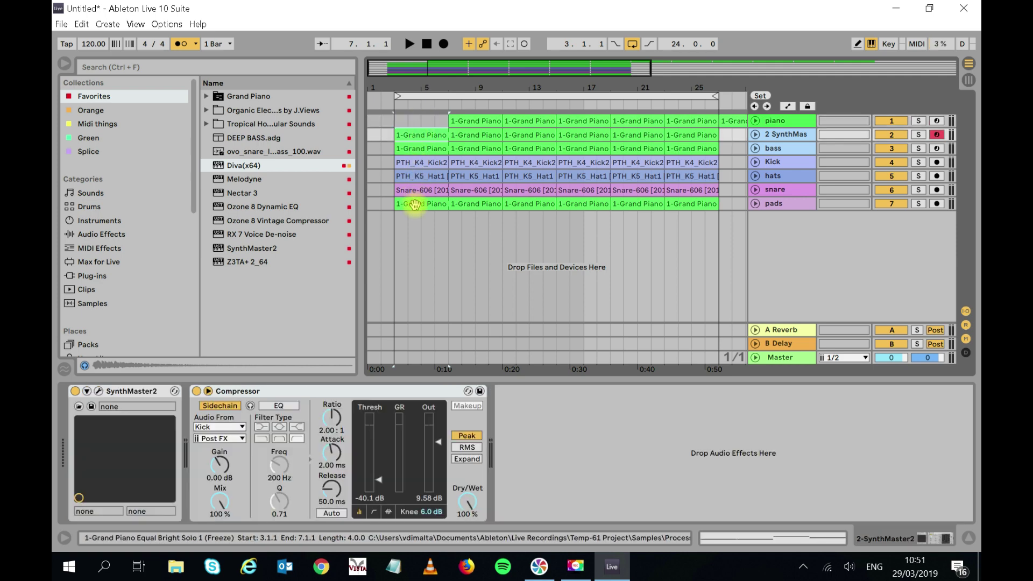
{"action": "left_click", "coordinate": [435, 162]}
{"action": "key", "text": "Delete"}
{"action": "left_click", "coordinate": [425, 189]}
{"action": "key", "text": "Delete"}
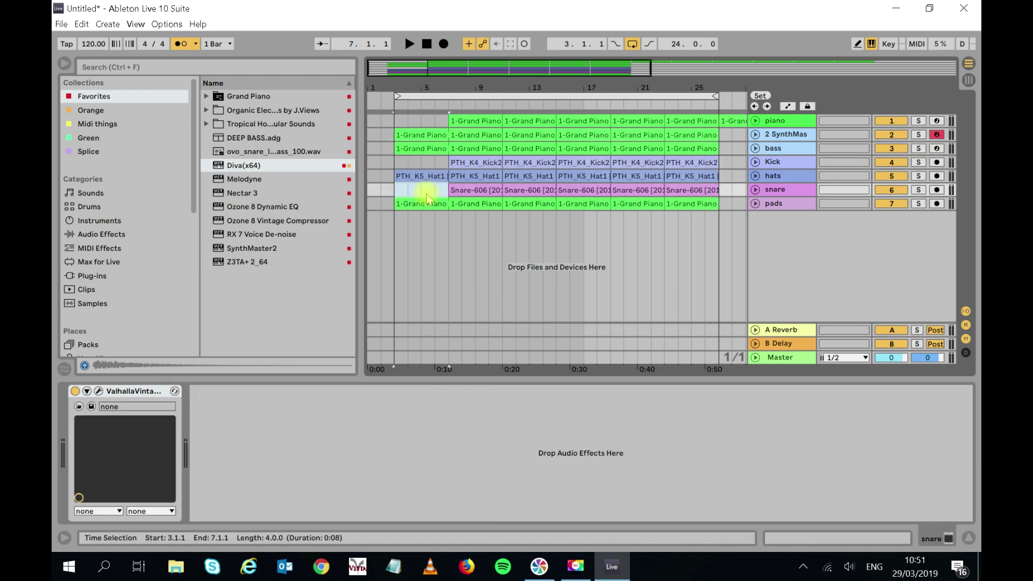
- Audition the opening four bars with and without track 2 SynthMaster, and delete that track's first clip
{"action": "left_click", "coordinate": [421, 136]}
{"action": "key", "text": "space"}
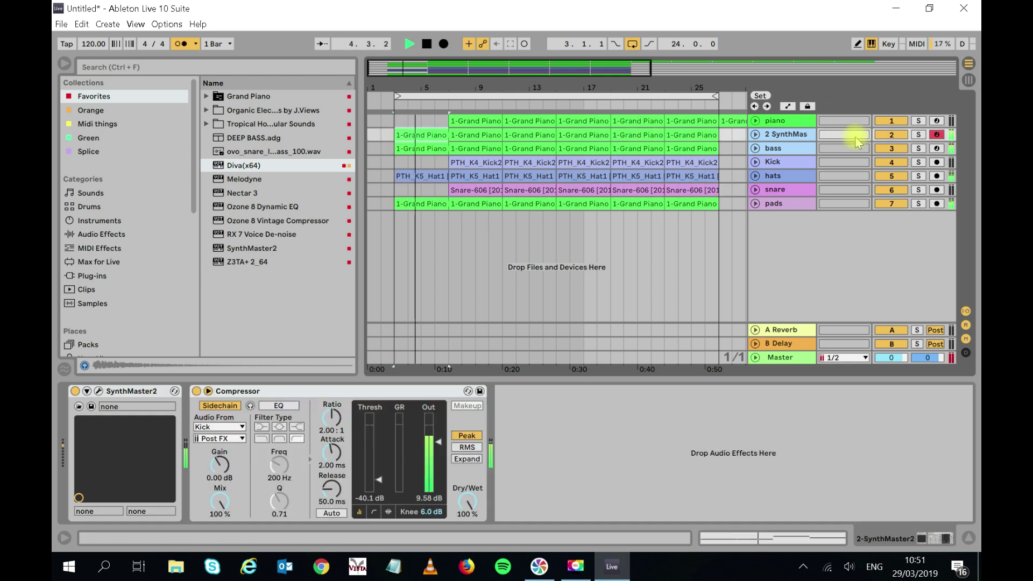
{"action": "left_click", "coordinate": [891, 135]}
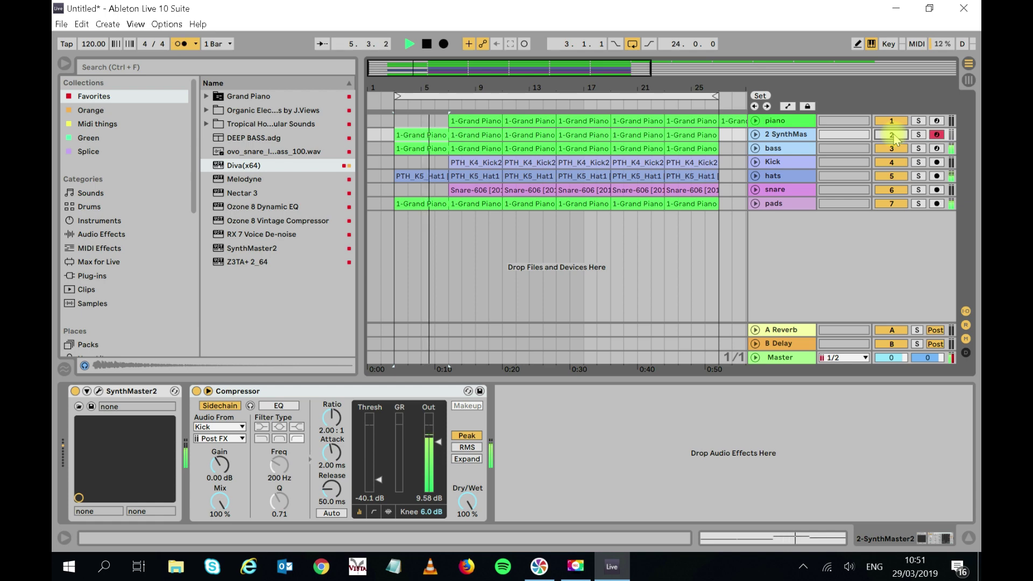
{"action": "left_click", "coordinate": [891, 134]}
{"action": "key", "text": "space"}
{"action": "left_click", "coordinate": [423, 137]}
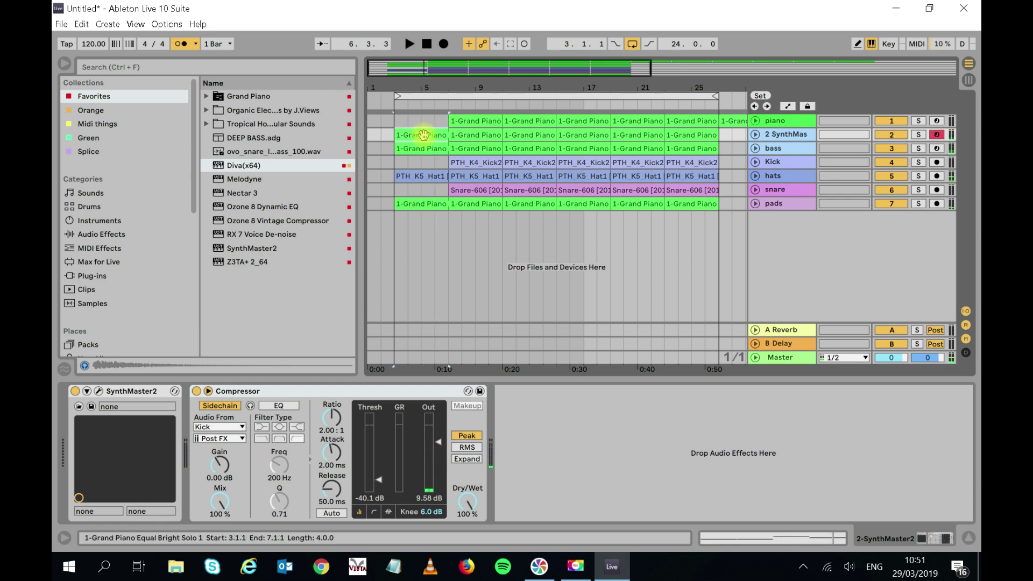
{"action": "key", "text": "Delete"}
- Delete the piano and snare clips from 7.1.1 to 11.1.1
{"action": "left_click", "coordinate": [465, 122]}
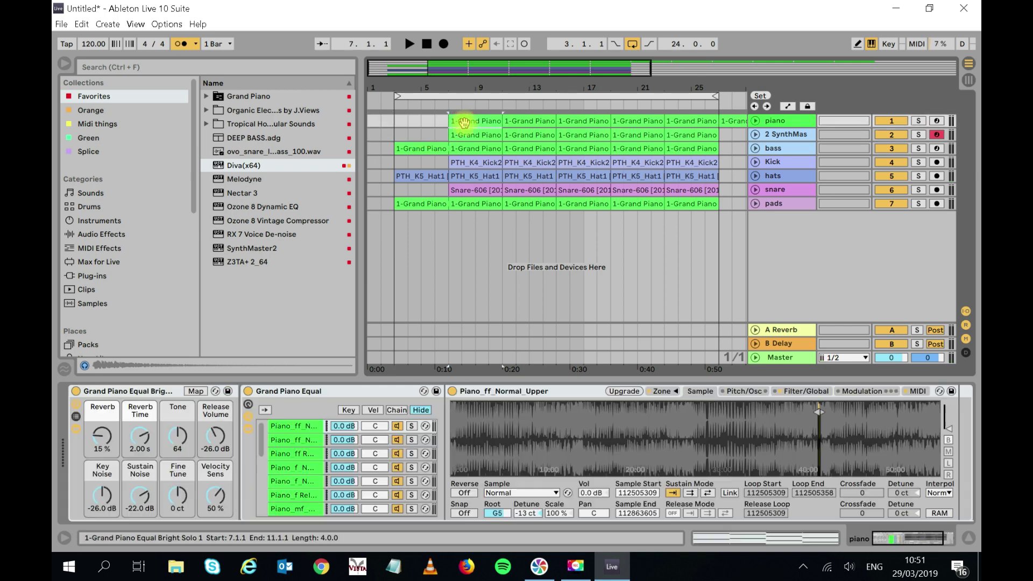
{"action": "key", "text": "Delete"}
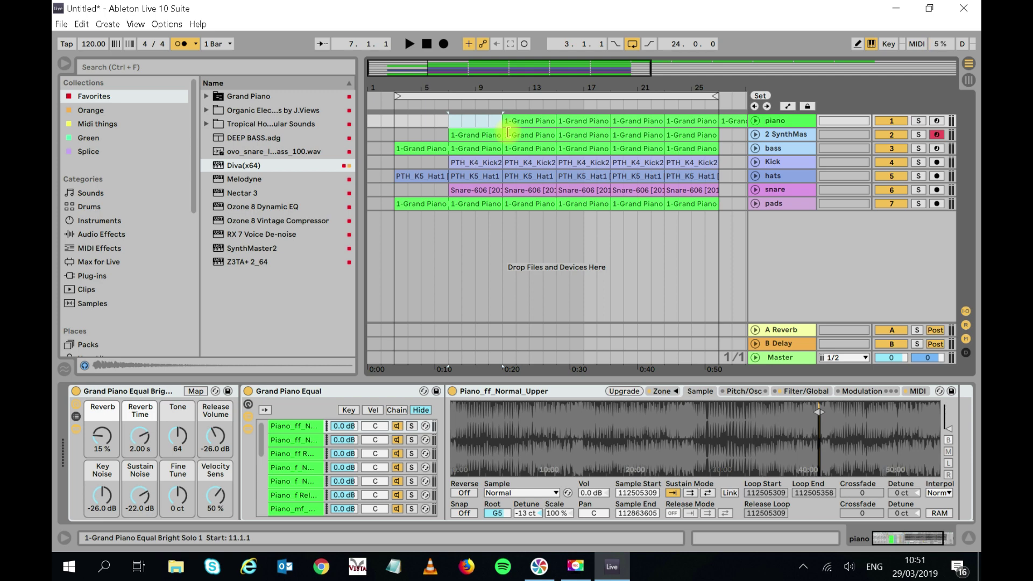
{"action": "left_click", "coordinate": [471, 190]}
{"action": "key", "text": "Delete"}
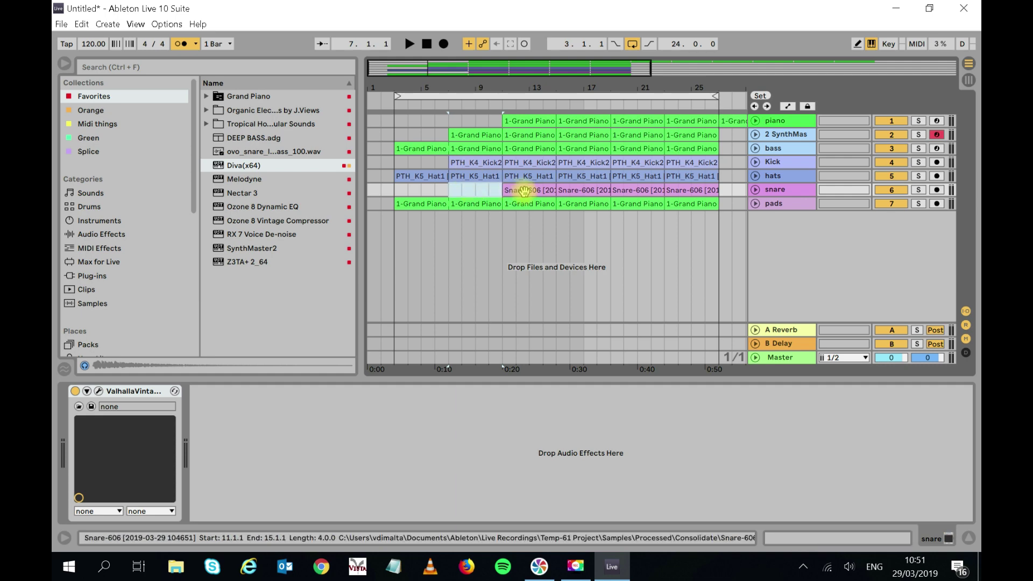
- Delete the pads, track 2 SynthMaster and snare clips from 15.1.1 to 19.1.1 to form a breakdown
{"action": "left_click", "coordinate": [570, 204]}
{"action": "left_click_drag", "start_coordinate": [570, 205], "coordinate": [574, 135]}
{"action": "key", "text": "Delete"}
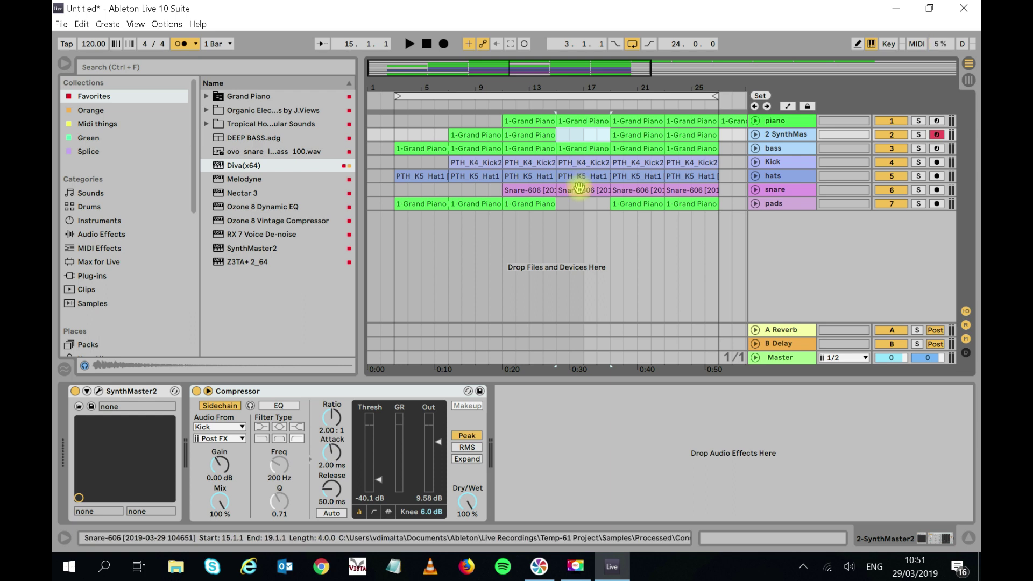
{"action": "left_click", "coordinate": [581, 162]}
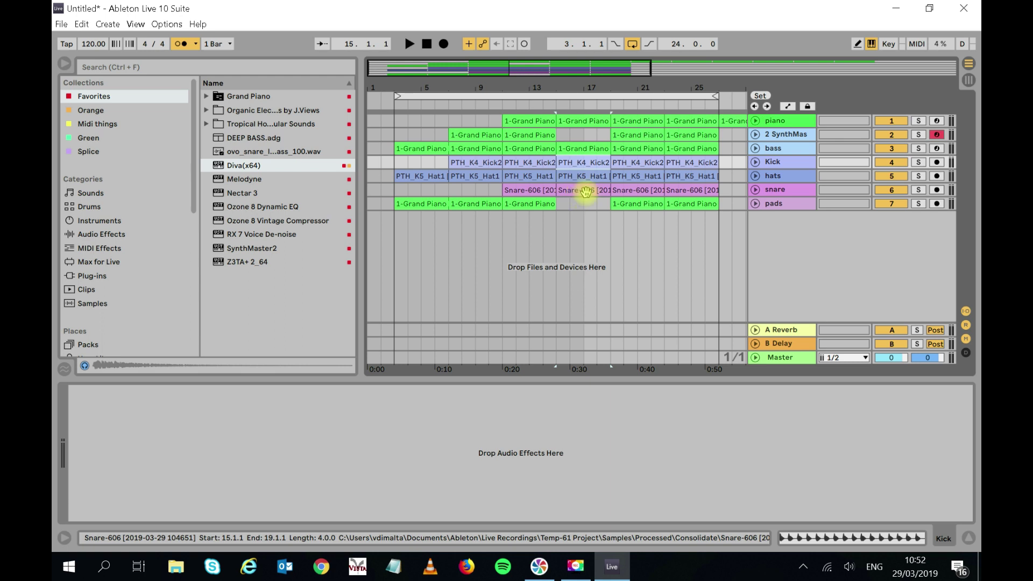
{"action": "left_click", "coordinate": [585, 192]}
{"action": "key", "text": "Delete"}
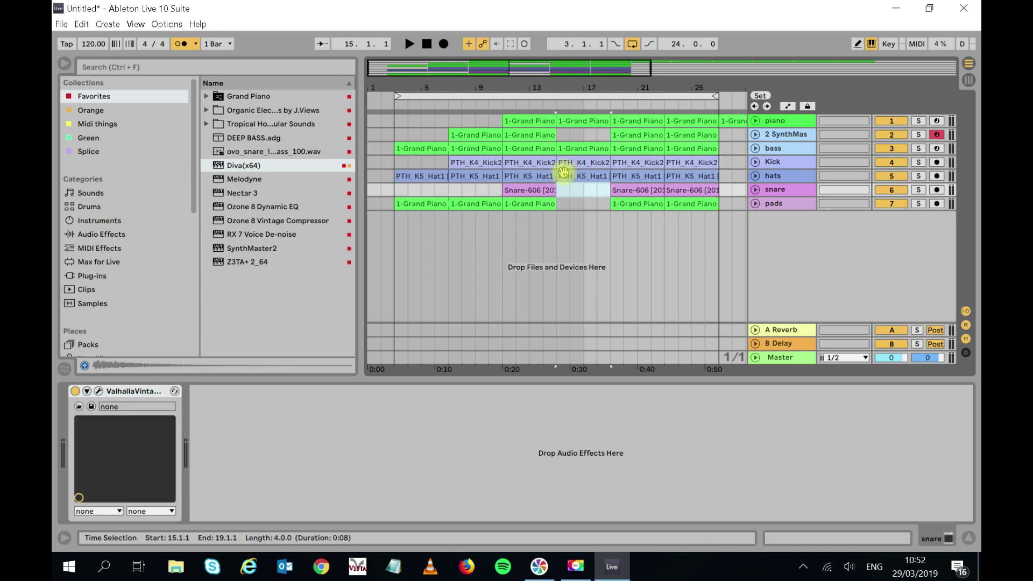
- Set the project tempo to 125 BPM
{"action": "left_click", "coordinate": [517, 97]}
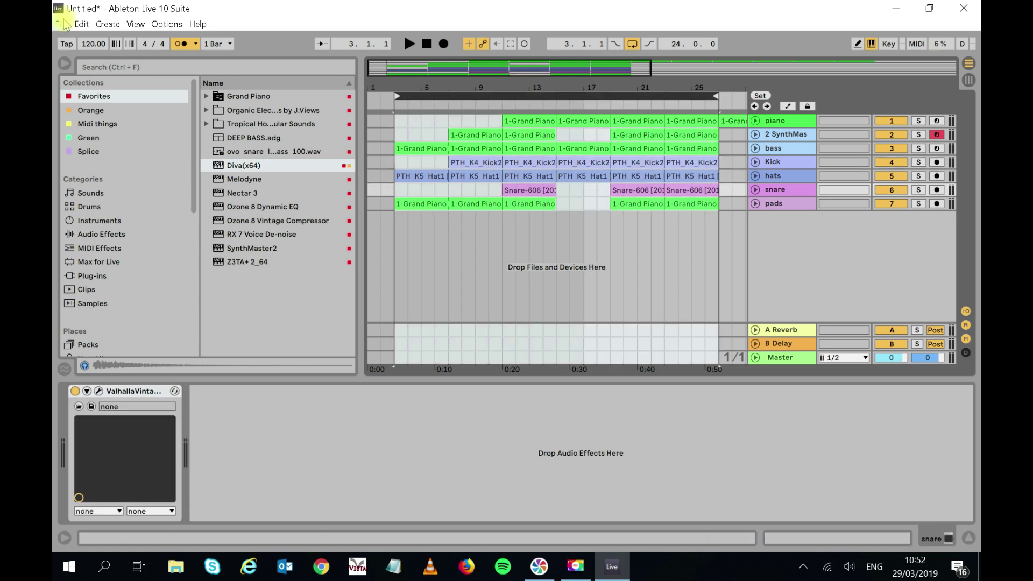
{"action": "left_click", "coordinate": [89, 41]}
{"action": "type", "text": "125"}
{"action": "key", "text": "Return"}
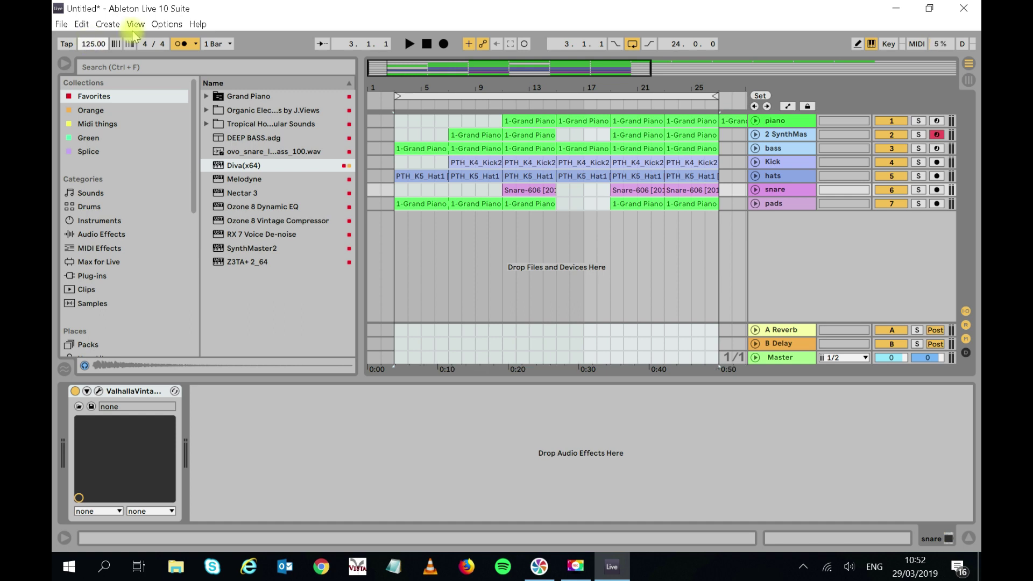
- Play the arrangement from bar 3 through the start of the breakdown at bar 15 and stop
{"action": "left_click", "coordinate": [466, 94]}
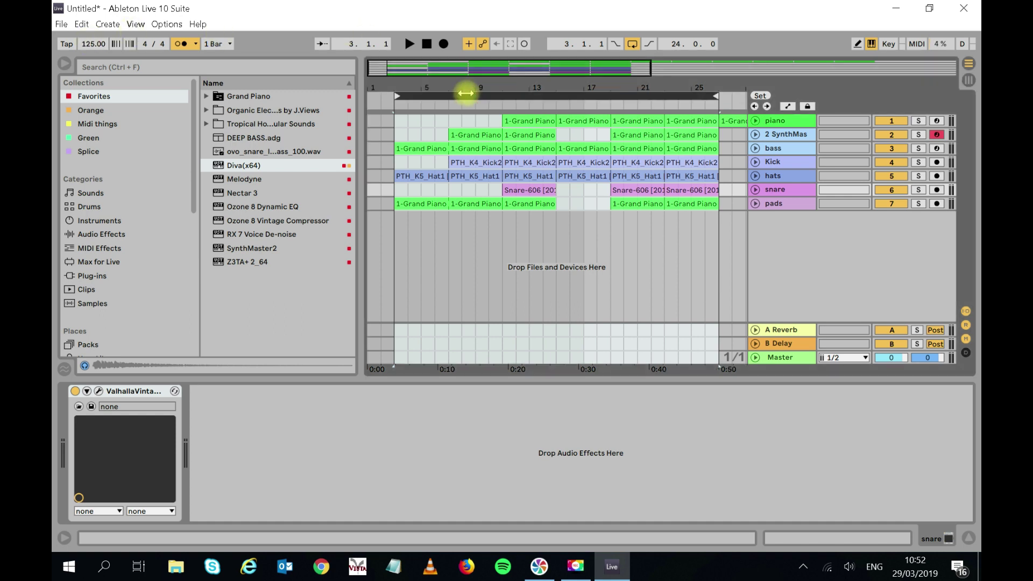
{"action": "key", "text": "space"}
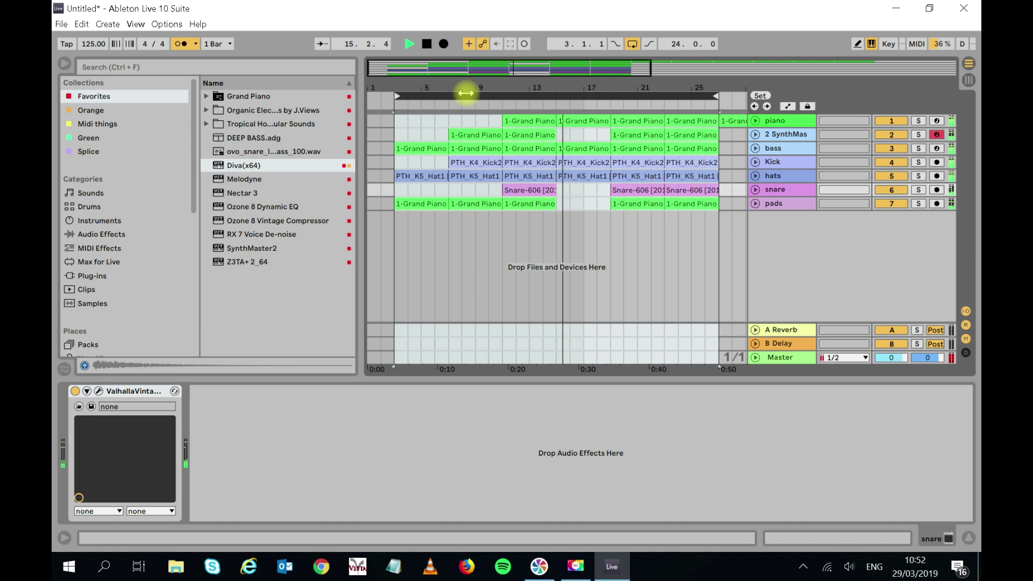
{"action": "key", "text": "space"}
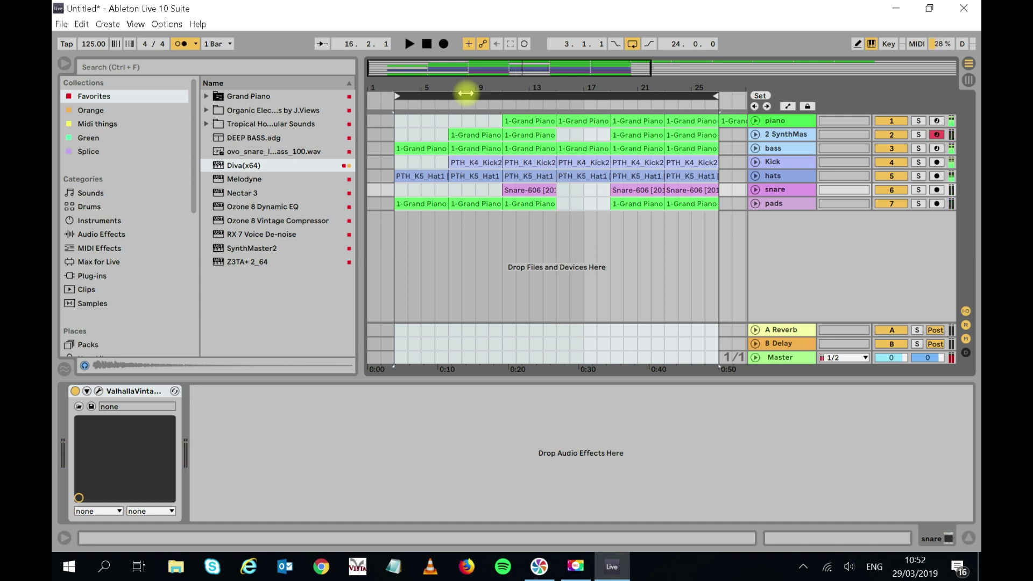